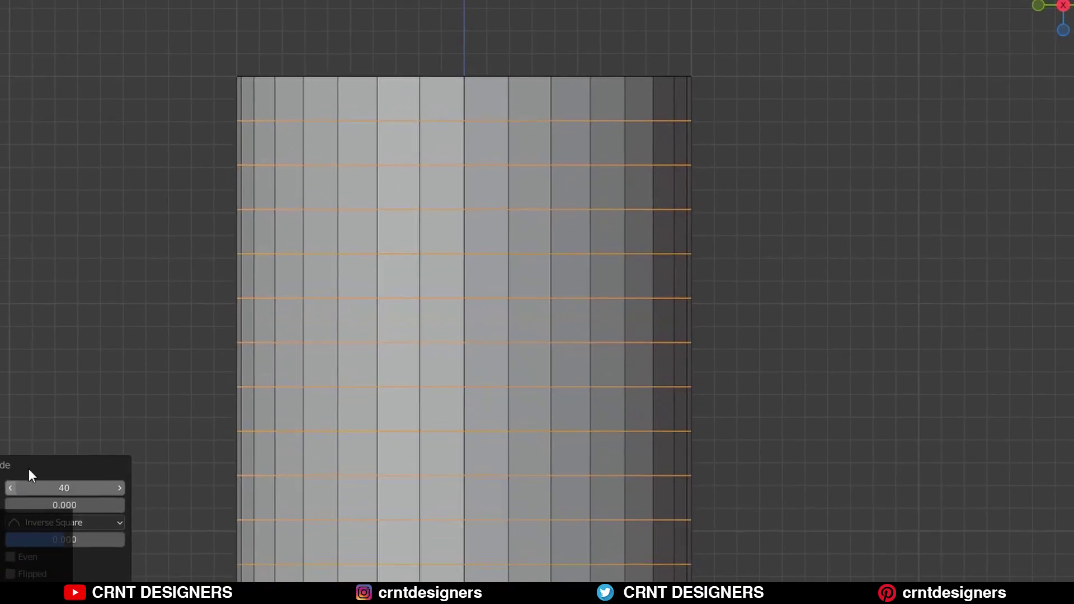
# Select the cylinder's top and bottom cap faces and delete them
pyautogui.scroll(-3, 629, 281)
pyautogui.keyDown('shift'); pyautogui.moveTo(630, 392); pyautogui.dragTo(618, 309, button='middle'); pyautogui.keyUp('shift')
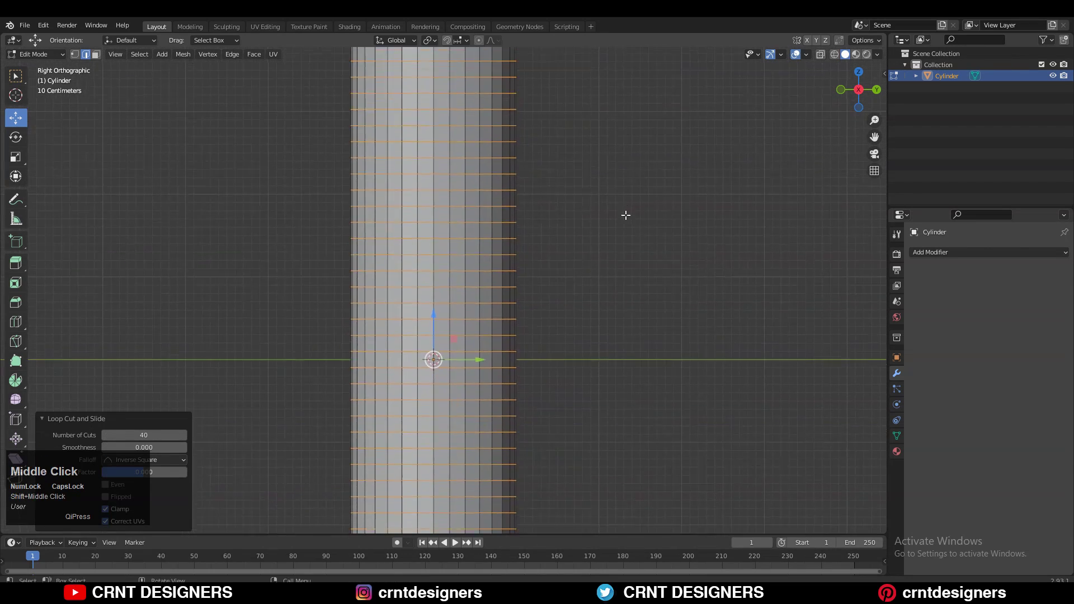
pyautogui.press('Tab')
pyautogui.press('Tab')
pyautogui.press('3')
pyautogui.click(442, 168)
pyautogui.keyDown('ctrl'); pyautogui.moveTo(442, 168); pyautogui.dragTo(475, 347, button='middle'); pyautogui.keyUp('ctrl')
pyautogui.moveTo(476, 347); pyautogui.dragTo(427, 389, button='middle')
pyautogui.keyDown('shift'); pyautogui.click(426, 390); pyautogui.keyUp('shift')
pyautogui.click(465, 343)
pyautogui.moveTo(465, 343); pyautogui.dragTo(498, 307, button='middle')
# In the right side view, connect two diagonally adjacent vertices to form the slot outline's upper left corner
pyautogui.scroll(5, 615, 280)
pyautogui.moveTo(733, 259); pyautogui.dragTo(830, 91, button='middle')
pyautogui.click(854, 95)
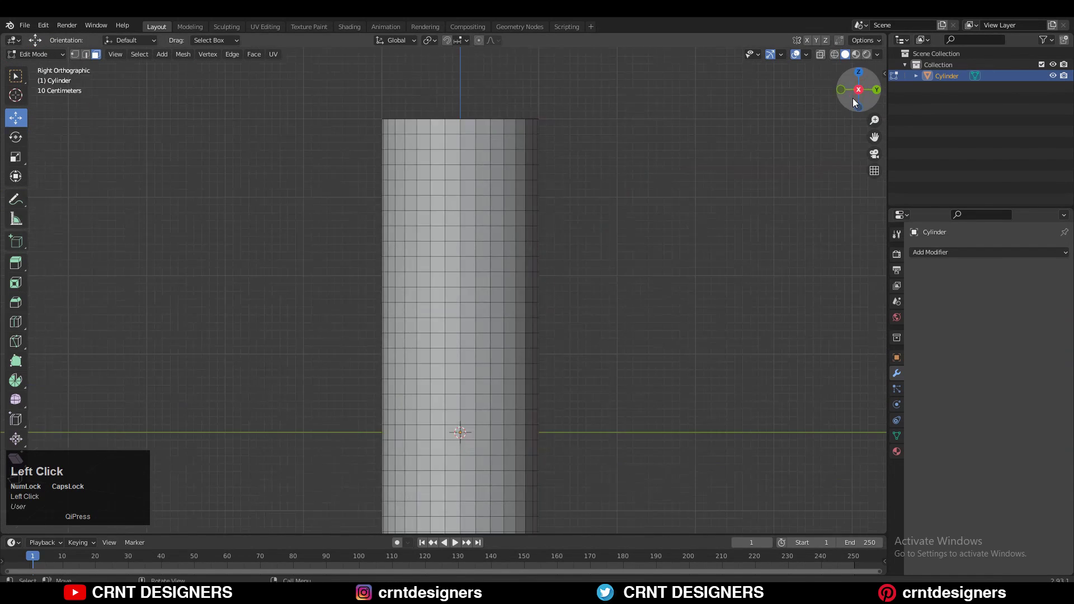
pyautogui.scroll(4, 503, 223)
pyautogui.press('1')
pyautogui.moveTo(520, 486); pyautogui.dragTo(389, 184)
pyautogui.click(394, 250)
pyautogui.rightClick(428, 205)
pyautogui.moveTo(426, 208)
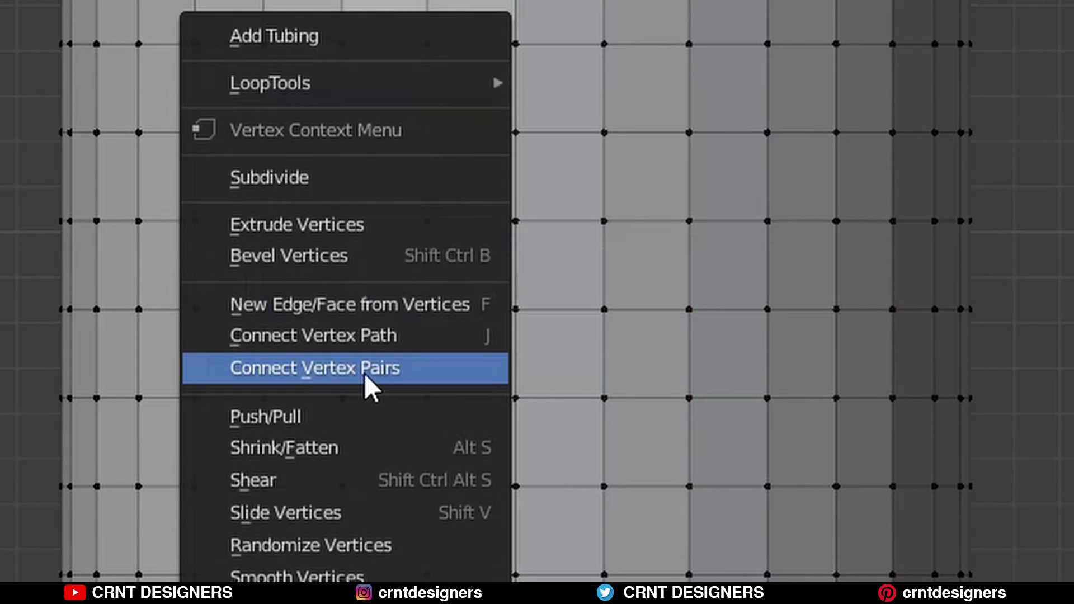
pyautogui.click(436, 367)
# Connect the mirrored pair of diagonal vertices to form the slot outline's upper right corner
pyautogui.click(602, 137)
pyautogui.keyDown('shift'); pyautogui.click(690, 223); pyautogui.keyUp('shift')
pyautogui.rightClick(663, 109)
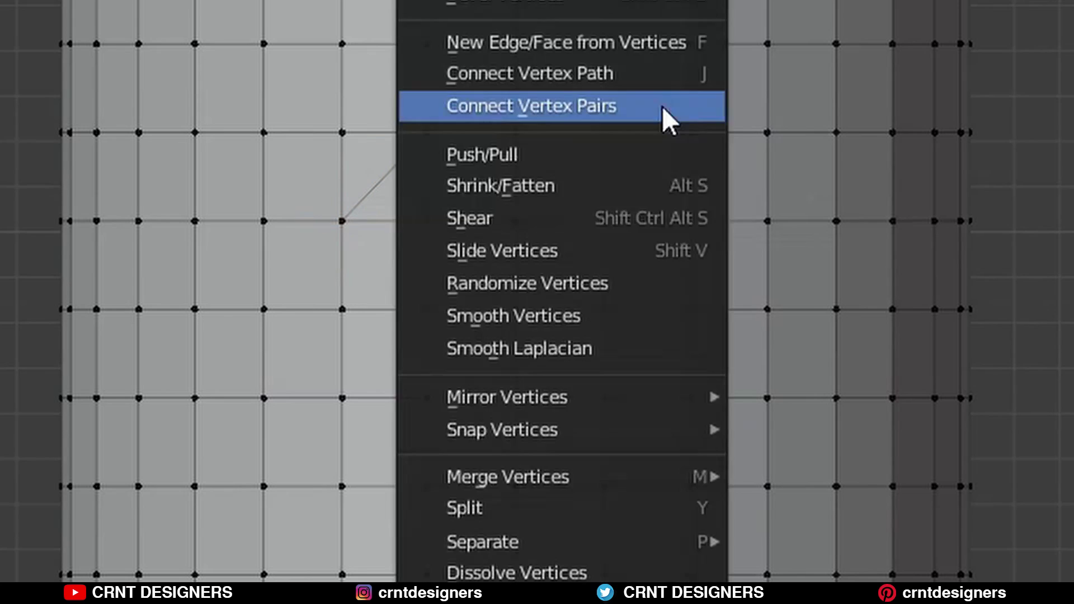
pyautogui.click(662, 107)
# Connect the two diagonal vertex pairs that form the slot outline's lower left and lower right corners
pyautogui.keyDown('shift'); pyautogui.moveTo(553, 357); pyautogui.dragTo(535, 363, button='middle'); pyautogui.keyUp('shift')
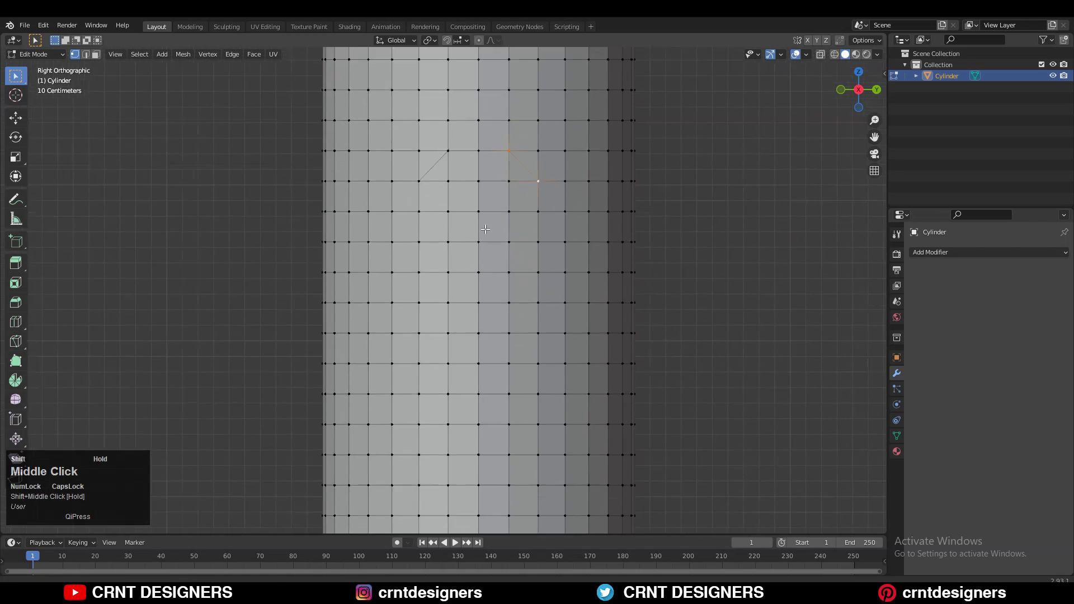
pyautogui.keyDown('shift'); pyautogui.moveTo(485, 229); pyautogui.dragTo(462, 311, button='middle'); pyautogui.keyUp('shift')
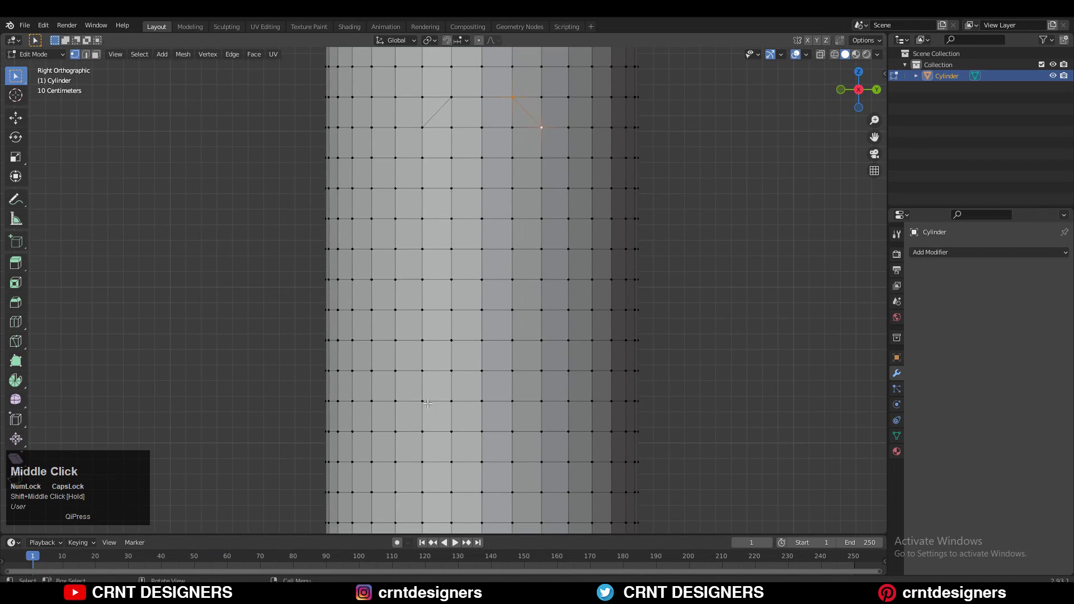
pyautogui.scroll(-3, 448, 429)
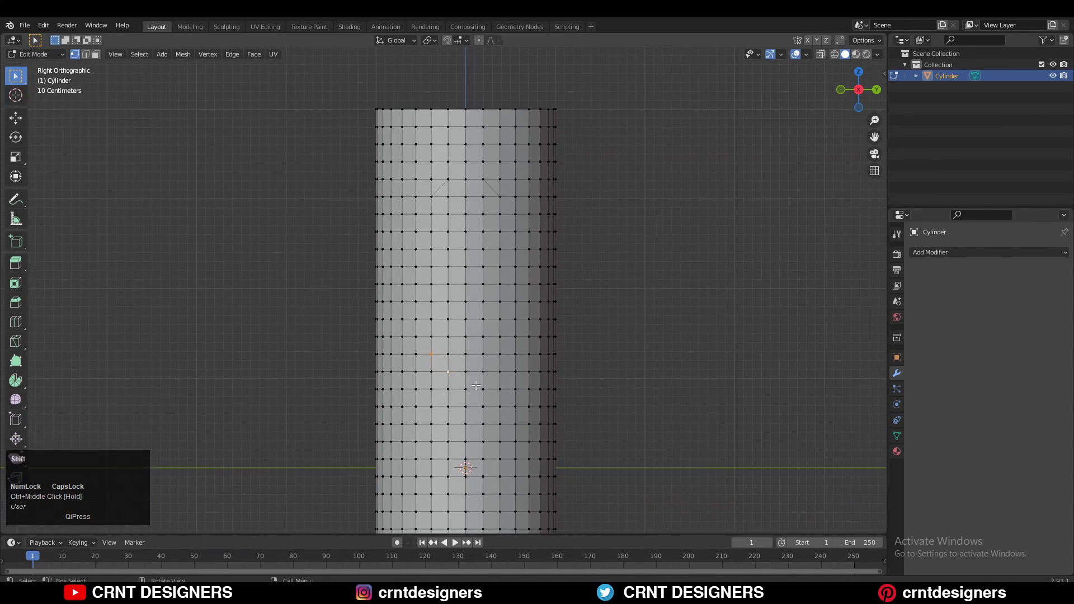
pyautogui.keyDown('shift'); pyautogui.moveTo(468, 358); pyautogui.dragTo(457, 319, button='middle'); pyautogui.keyUp('shift')
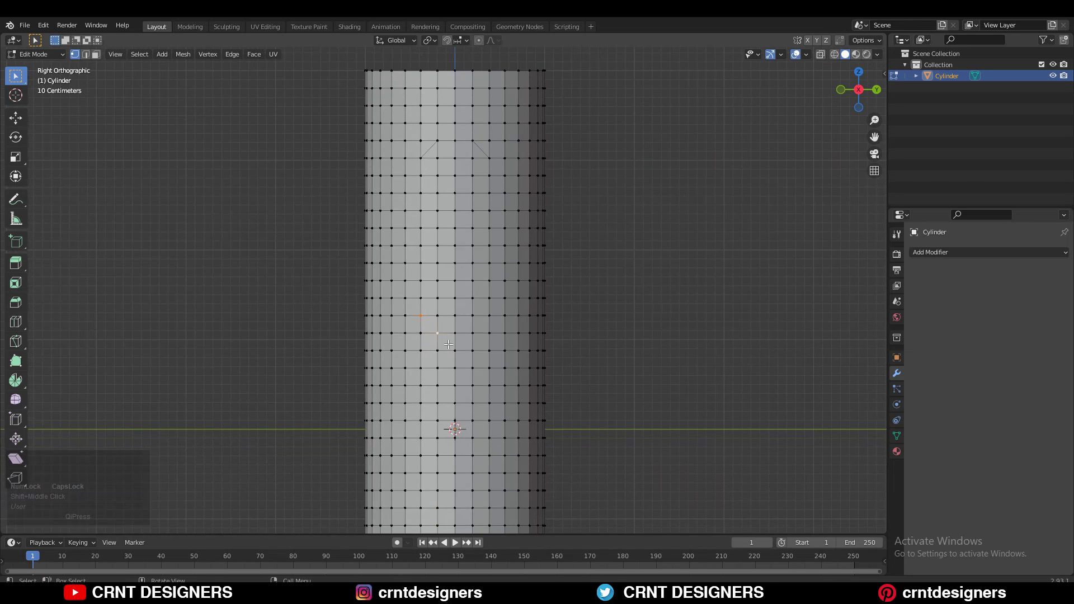
pyautogui.click(422, 302)
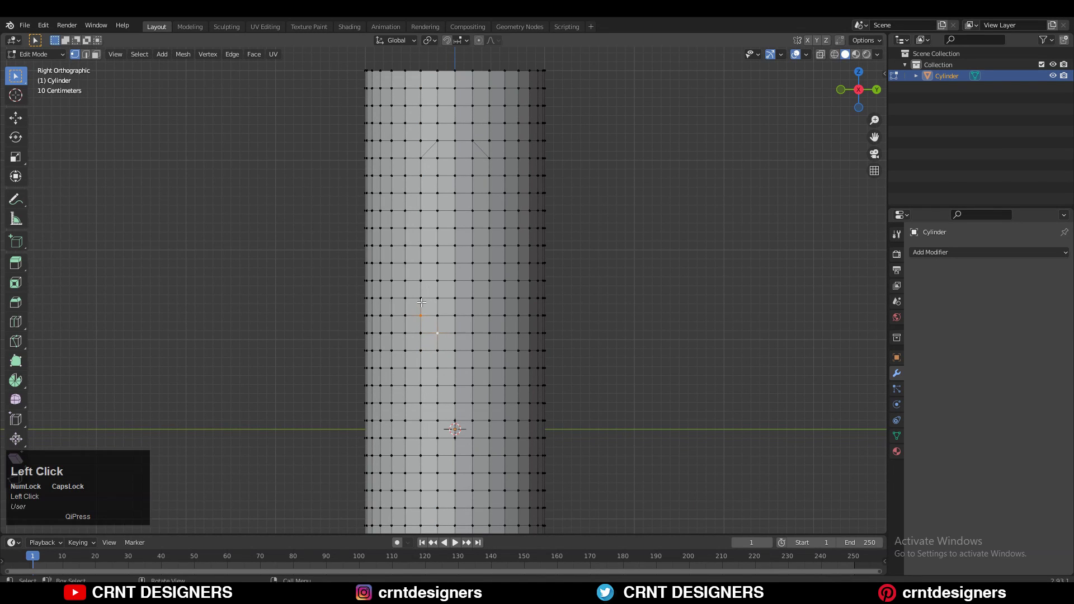
pyautogui.rightClick(478, 239)
pyautogui.click(478, 239)
pyautogui.rightClick(490, 279)
pyautogui.click(490, 280)
# Move the vertex midway between the upper corners up 0.05 m and the one between the lower corners down
pyautogui.keyDown('ctrl'); pyautogui.moveTo(495, 290); pyautogui.dragTo(485, 254, button='middle'); pyautogui.keyUp('ctrl')
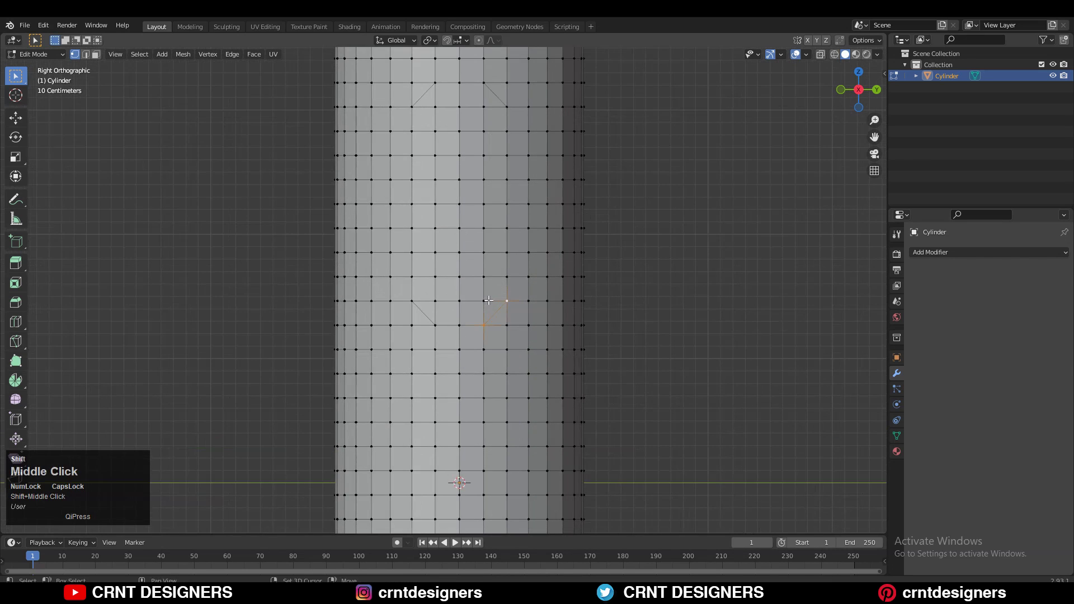
pyautogui.keyDown('shift'); pyautogui.moveTo(476, 171); pyautogui.dragTo(456, 306, button='middle'); pyautogui.keyUp('shift')
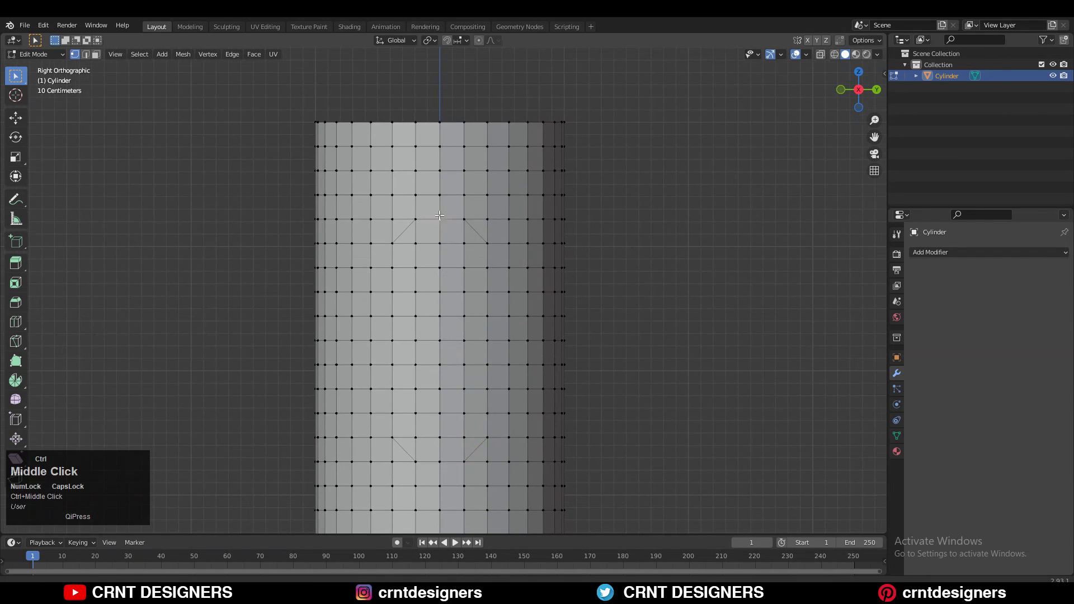
pyautogui.keyDown('ctrl'); pyautogui.moveTo(439, 216); pyautogui.dragTo(439, 193, button='middle'); pyautogui.keyUp('ctrl')
pyautogui.click(439, 198)
pyautogui.click(7, 124)
pyautogui.moveTo(439, 154); pyautogui.dragTo(443, 144)
pyautogui.keyDown('shift'); pyautogui.moveTo(439, 224); pyautogui.dragTo(446, 135, button='middle'); pyautogui.keyUp('shift')
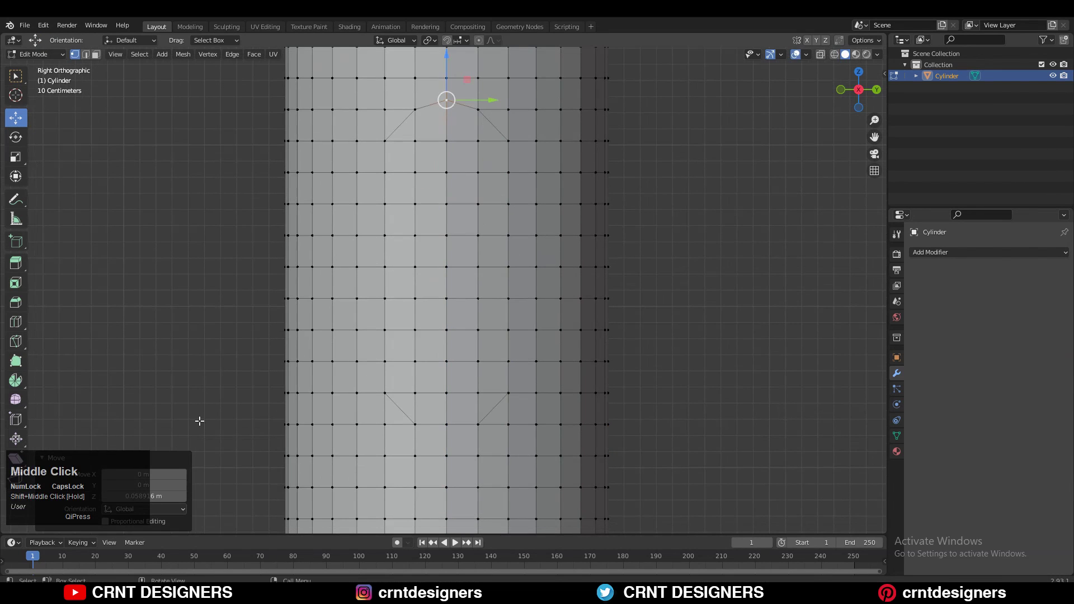
pyautogui.click(119, 496)
pyautogui.keyDown('shift'); pyautogui.moveTo(387, 282); pyautogui.dragTo(397, 231, button='middle'); pyautogui.keyUp('shift')
pyautogui.click(122, 495)
pyautogui.write('5')
pyautogui.keyDown('ctrl'); pyautogui.moveTo(397, 231); pyautogui.dragTo(398, 244, button='middle'); pyautogui.keyUp('ctrl')
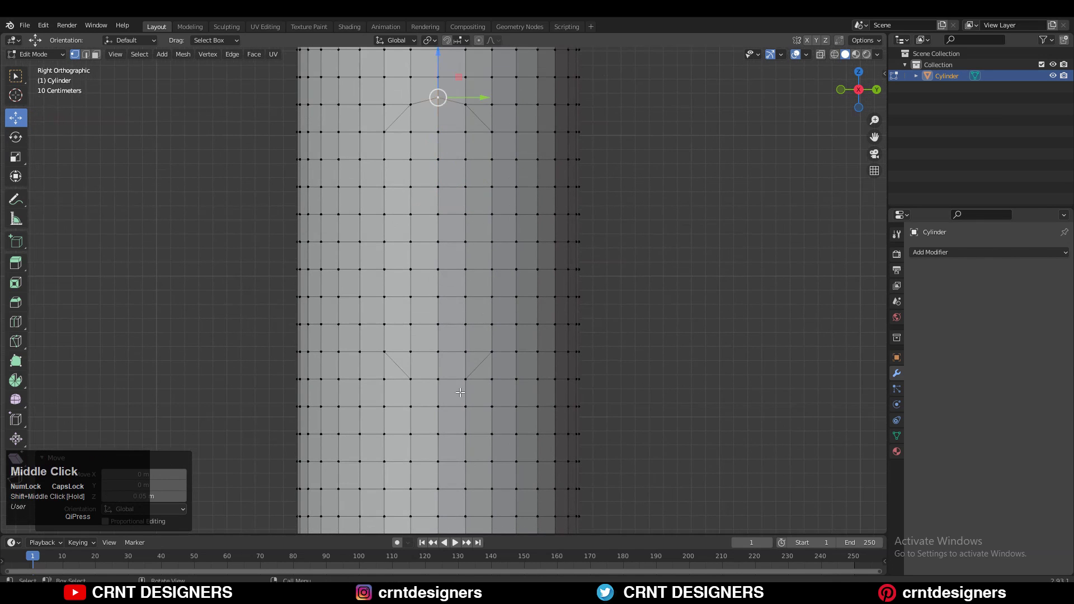
pyautogui.click(438, 379)
pyautogui.moveTo(438, 341)
pyautogui.mouseDown()
pyautogui.moveTo(424, 353)
pyautogui.moveTo(441, 349)
pyautogui.mouseUp()
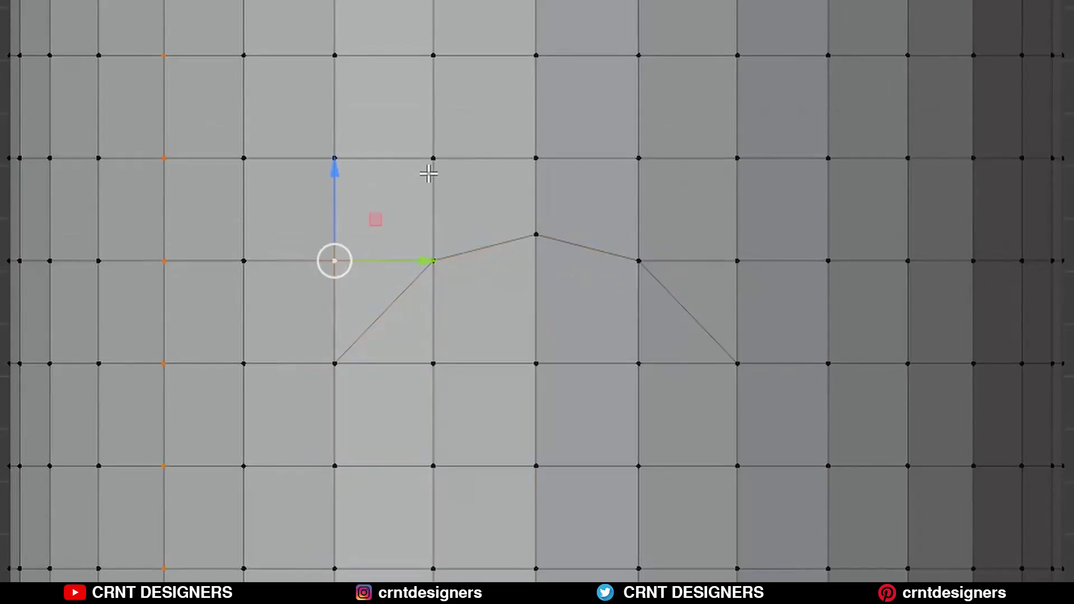
# Try connecting two vertices diagonally outside the outline's upper left corner, and undo that connection
pyautogui.keyDown('shift'); pyautogui.click(431, 158); pyautogui.keyUp('shift')
pyautogui.press('j')
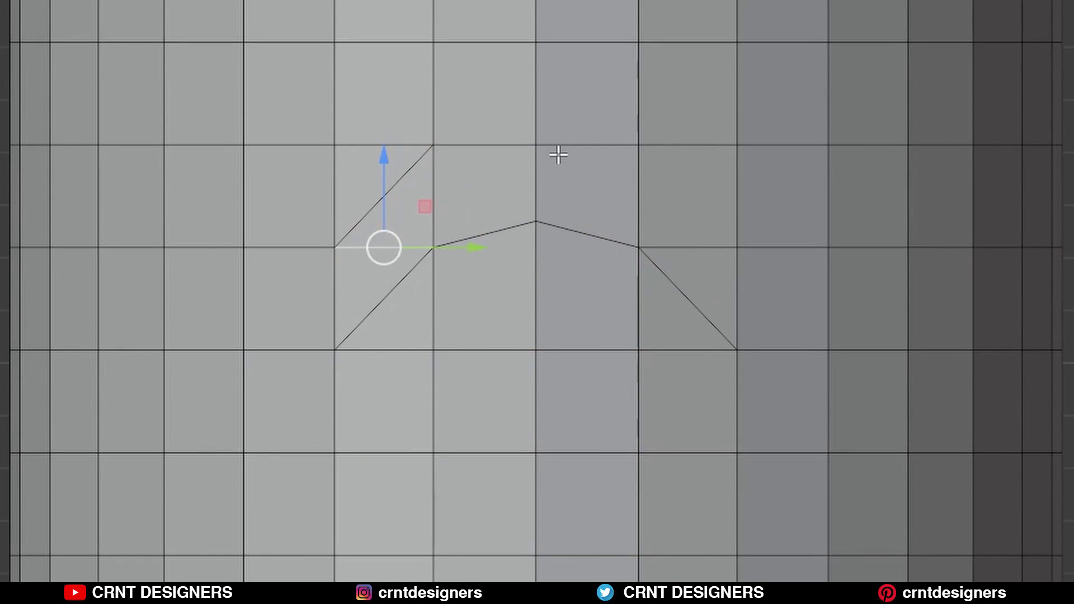
pyautogui.hotkey('ctrl', 'z')
# Dissolve the horizontal edges directly outside the slot outline's two upper corners
pyautogui.press('2')
pyautogui.click(391, 242)
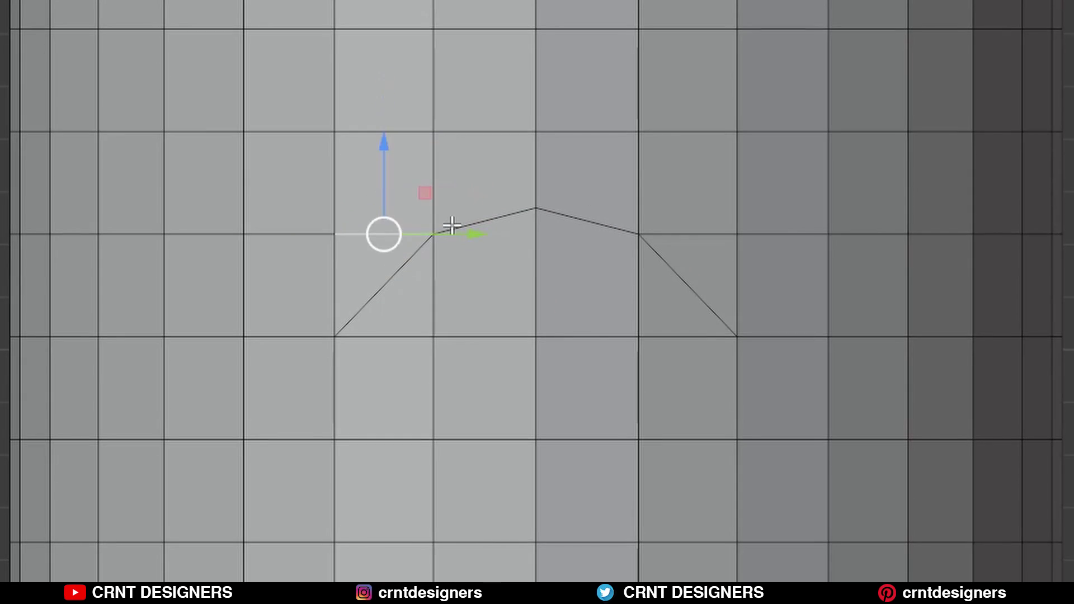
pyautogui.hotkey('ctrl', 'x')
pyautogui.click(685, 239)
pyautogui.hotkey('ctrl', 'x')
# Add a centred loop cut across the faces just above the slot outline's top arc
pyautogui.hotkey('ctrl', 'r')
pyautogui.click(535, 173)
pyautogui.rightClick(536, 173)
# Connect both ends of the upper loop cut to the neighbouring outer grid vertices to complete the support arc
pyautogui.press('1')
pyautogui.click(433, 177)
pyautogui.keyDown('shift'); pyautogui.click(334, 227); pyautogui.keyUp('shift')
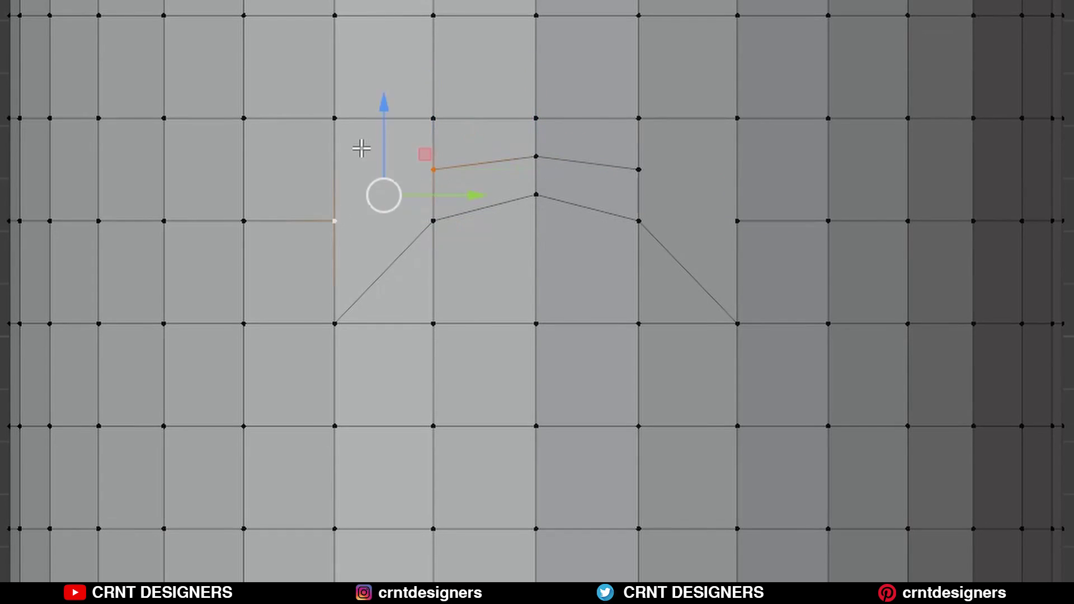
pyautogui.press('j')
pyautogui.click(638, 176)
pyautogui.keyDown('shift'); pyautogui.click(737, 214); pyautogui.keyUp('shift')
pyautogui.rightClick(638, 115)
pyautogui.click(638, 115)
# Dissolve the horizontal edges directly outside the slot outline's two lower corners
pyautogui.scroll(-5, 638, 115)
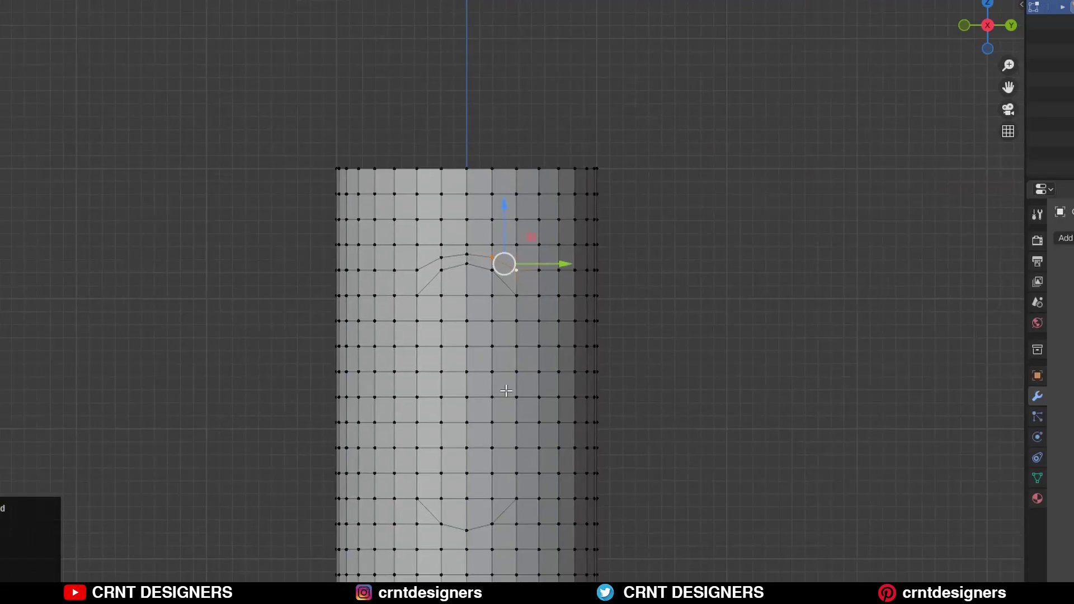
pyautogui.keyDown('shift'); pyautogui.moveTo(458, 402); pyautogui.dragTo(482, 203, button='middle'); pyautogui.keyUp('shift')
pyautogui.scroll(5, 416, 284)
pyautogui.press('2')
pyautogui.click(415, 284)
pyautogui.hotkey('ctrl', 'x')
# Add a centred loop cut across the faces just below the slot outline's bottom arc
pyautogui.hotkey('ctrl', 'r')
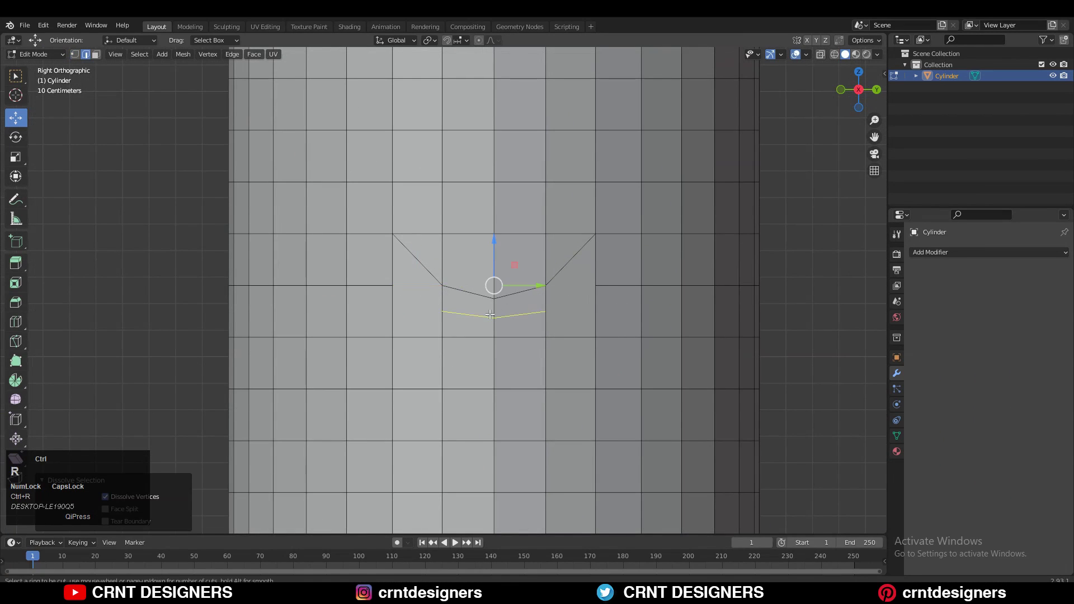
pyautogui.click(520, 313)
pyautogui.rightClick(520, 313)
# Connect both ends of the lower loop cut to the neighbouring outer grid vertices to complete the lower support arc
pyautogui.press('1')
pyautogui.click(442, 312)
pyautogui.keyDown('shift'); pyautogui.click(393, 286); pyautogui.keyUp('shift')
pyautogui.rightClick(394, 245)
pyautogui.click(394, 245)
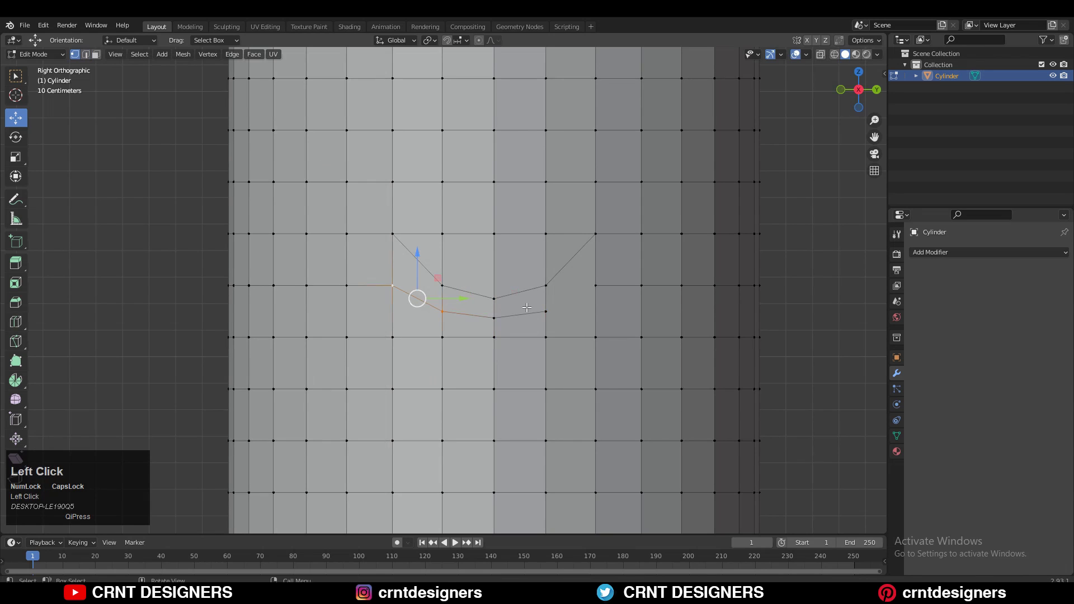
pyautogui.keyDown('shift'); pyautogui.click(596, 286); pyautogui.keyUp('shift')
pyautogui.rightClick(556, 245)
pyautogui.click(556, 245)
# Select all faces inside the slot-shaped outline
pyautogui.scroll(-3, 556, 245)
pyautogui.keyDown('shift'); pyautogui.moveTo(461, 310); pyautogui.dragTo(438, 148, button='middle'); pyautogui.keyUp('shift')
pyautogui.press('3')
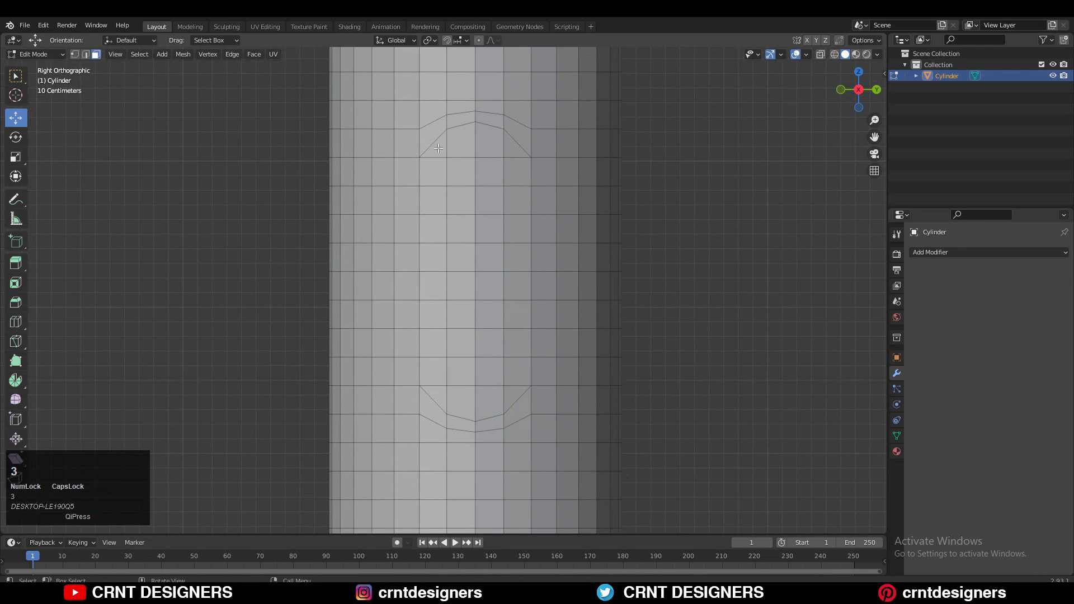
pyautogui.moveTo(521, 396); pyautogui.dragTo(522, 397)
pyautogui.keyDown('ctrl'); pyautogui.moveTo(554, 364); pyautogui.dragTo(557, 343, button='middle'); pyautogui.keyUp('ctrl')
# Apply the cylinder's object transform and return to editing the mesh
pyautogui.press('Tab')
pyautogui.keyDown('ctrl'); pyautogui.moveTo(645, 230); pyautogui.dragTo(644, 391, button='middle'); pyautogui.keyUp('ctrl')
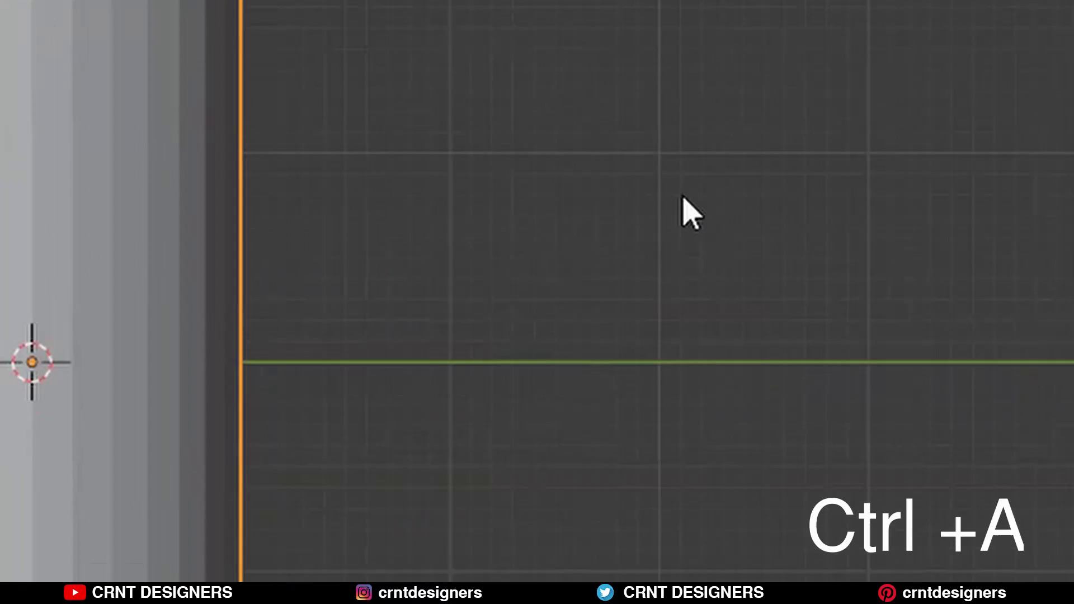
pyautogui.hotkey('ctrl', 'a')
pyautogui.click(675, 187)
pyautogui.press('Tab')
# Inset the selected slot faces evenly, with a thickness of about 0.06 m
pyautogui.keyDown('ctrl'); pyautogui.moveTo(780, 295); pyautogui.dragTo(780, 85, button='middle'); pyautogui.keyUp('ctrl')
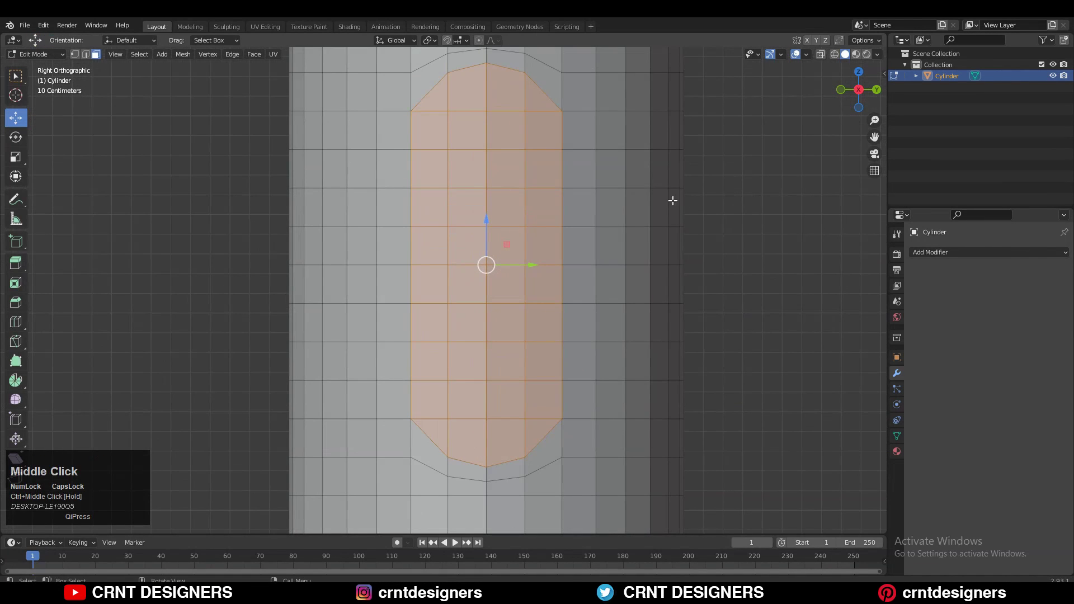
pyautogui.press('i')
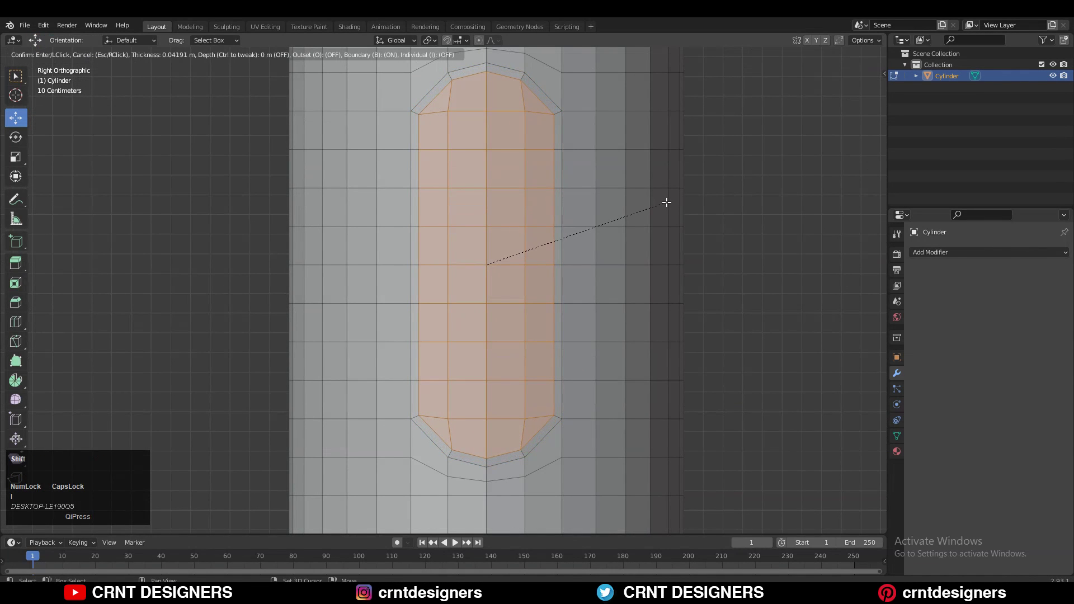
pyautogui.click(667, 202)
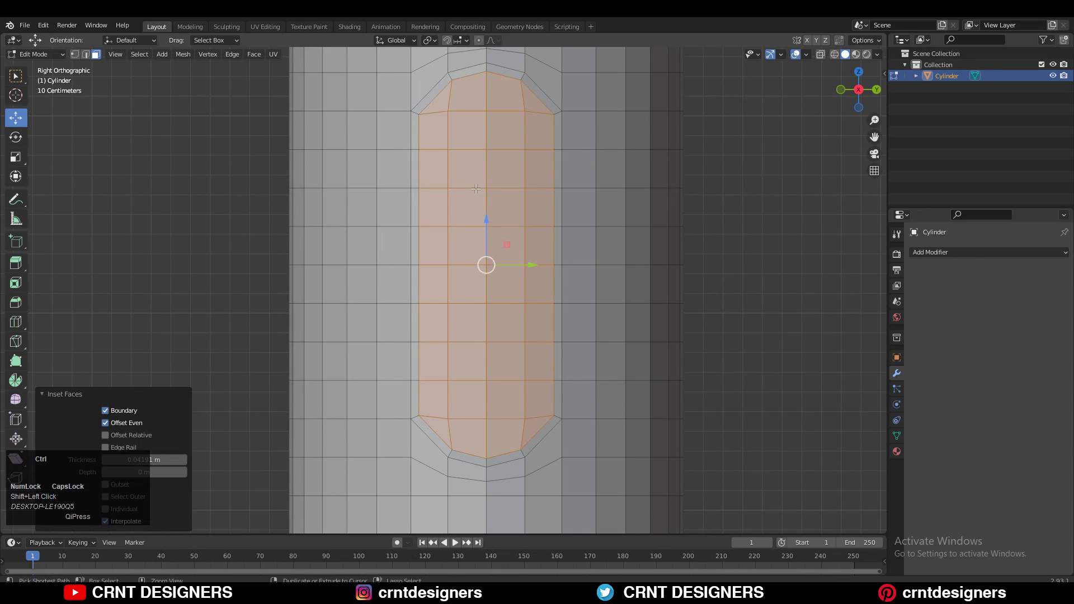
pyautogui.keyDown('ctrl'); pyautogui.moveTo(451, 205); pyautogui.dragTo(446, 227, button='middle'); pyautogui.keyUp('ctrl')
pyautogui.keyDown('shift'); pyautogui.moveTo(446, 227); pyautogui.dragTo(433, 217, button='middle'); pyautogui.keyUp('shift')
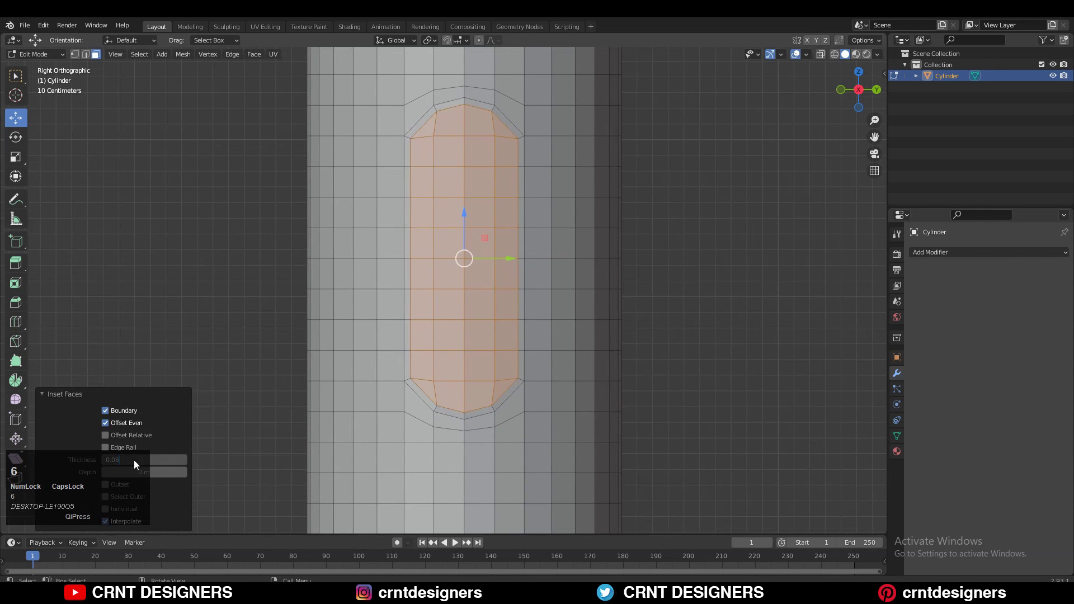
pyautogui.write('5')
pyautogui.click(119, 429)
# Clear the slot selection and select the four-by-four block of faces below it
pyautogui.keyDown('ctrl'); pyautogui.moveTo(537, 269); pyautogui.dragTo(559, 282, button='middle'); pyautogui.keyUp('ctrl')
pyautogui.keyDown('shift'); pyautogui.moveTo(640, 252); pyautogui.dragTo(632, 189, button='middle'); pyautogui.keyUp('shift')
pyautogui.click(682, 232)
pyautogui.press('3')
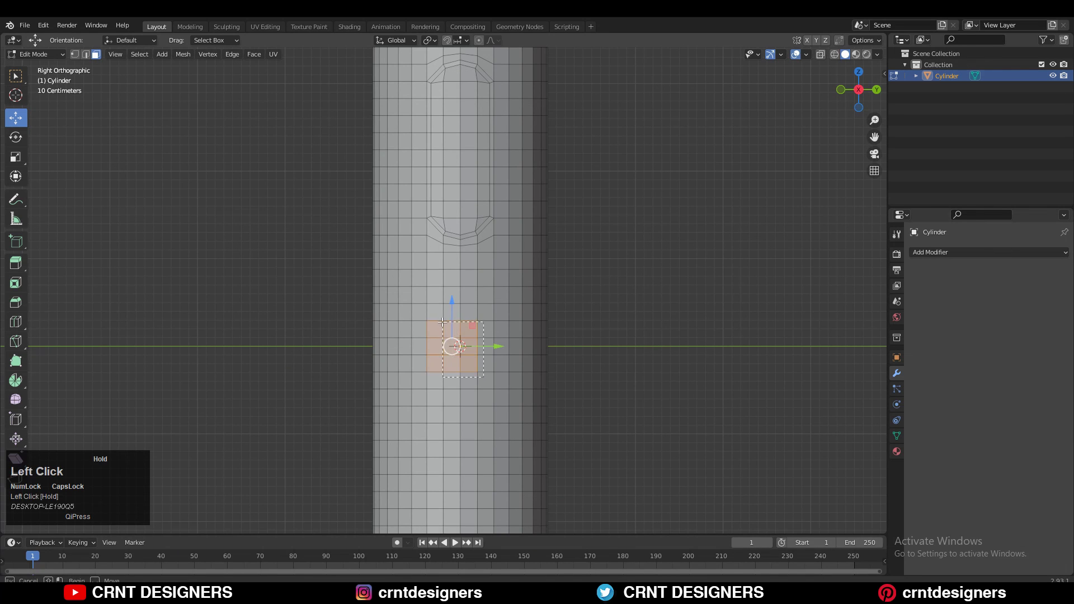
pyautogui.moveTo(442, 322); pyautogui.dragTo(441, 322)
# Inset the selected face block and reshape the inner faces into a circle with LoopTools
pyautogui.keyDown('ctrl'); pyautogui.moveTo(545, 311); pyautogui.dragTo(578, 260, button='middle'); pyautogui.keyUp('ctrl')
pyautogui.keyDown('shift'); pyautogui.moveTo(579, 260); pyautogui.dragTo(556, 202, button='middle'); pyautogui.keyUp('shift')
pyautogui.press('i')
pyautogui.click(525, 259)
pyautogui.rightClick(522, 259)
pyautogui.moveTo(528, 259)
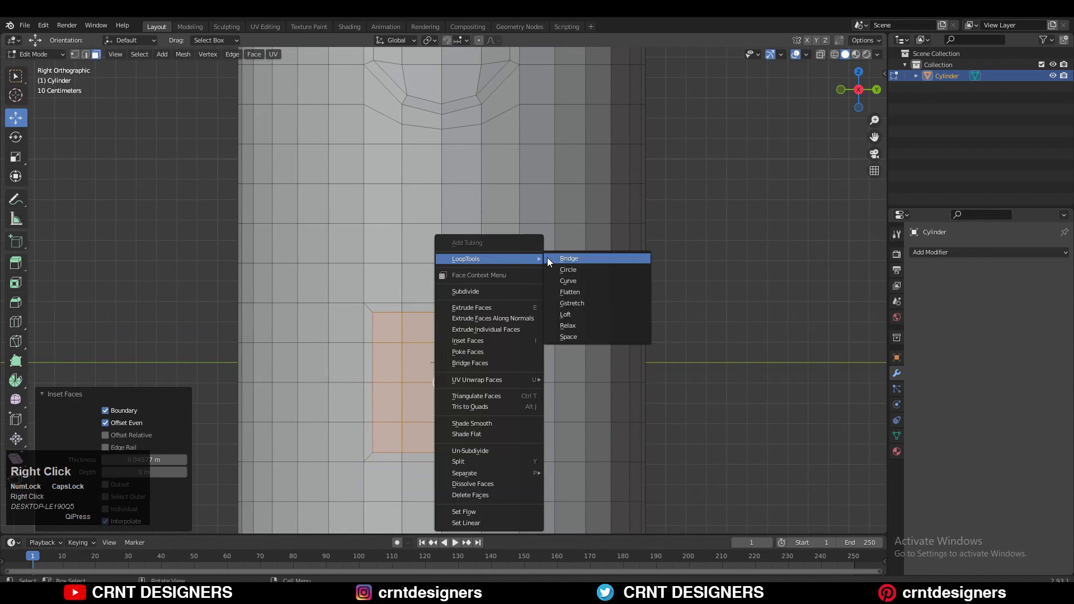
pyautogui.click(560, 270)
# Scale the circular faces uniformly to 0.8 and view them from the back
pyautogui.press('s')
pyautogui.click(611, 298)
pyautogui.moveTo(611, 298); pyautogui.dragTo(492, 268, button='middle')
pyautogui.click(868, 92)
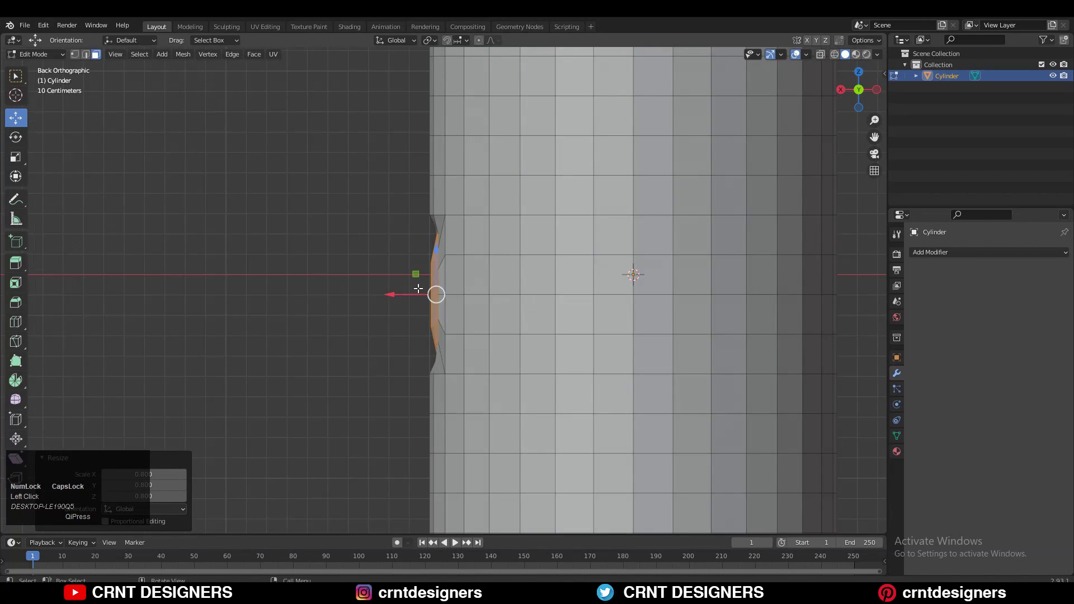
# Flatten the circular faces along X with a scale of 0 and reposition them along that axis
pyautogui.press('s')
pyautogui.press('x')
pyautogui.press('0')
pyautogui.click(411, 289)
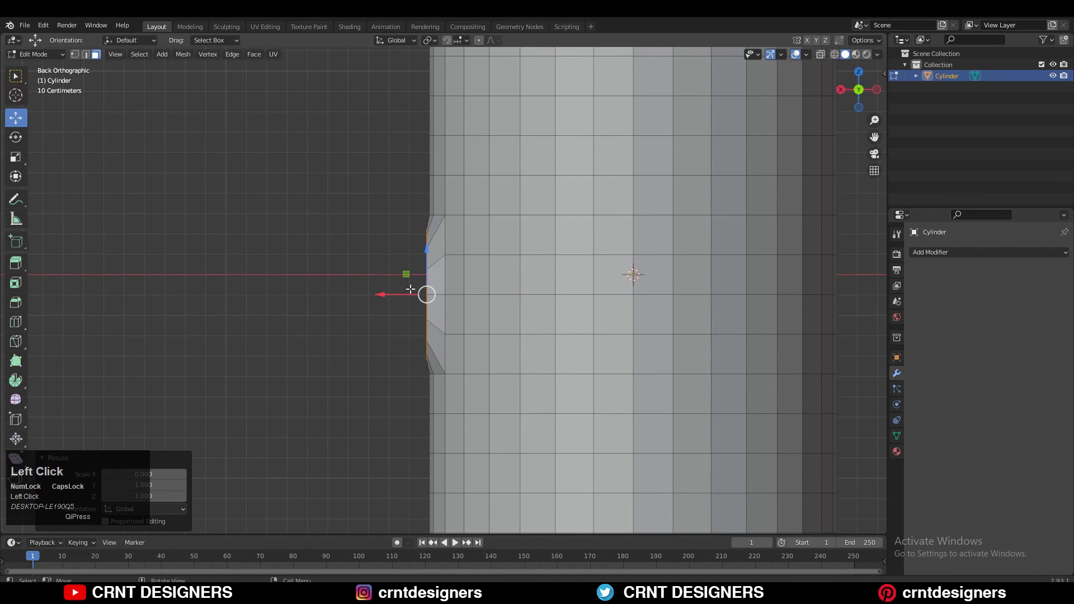
pyautogui.moveTo(394, 294); pyautogui.dragTo(395, 294)
# Undo the inset, circle, scaling and flattening on the face block below the slot
pyautogui.moveTo(464, 313); pyautogui.dragTo(545, 336, button='middle')
pyautogui.press('Tab')
pyautogui.hotkey('ctrl', 'z')
pyautogui.hotkey('ctrl', 'z')
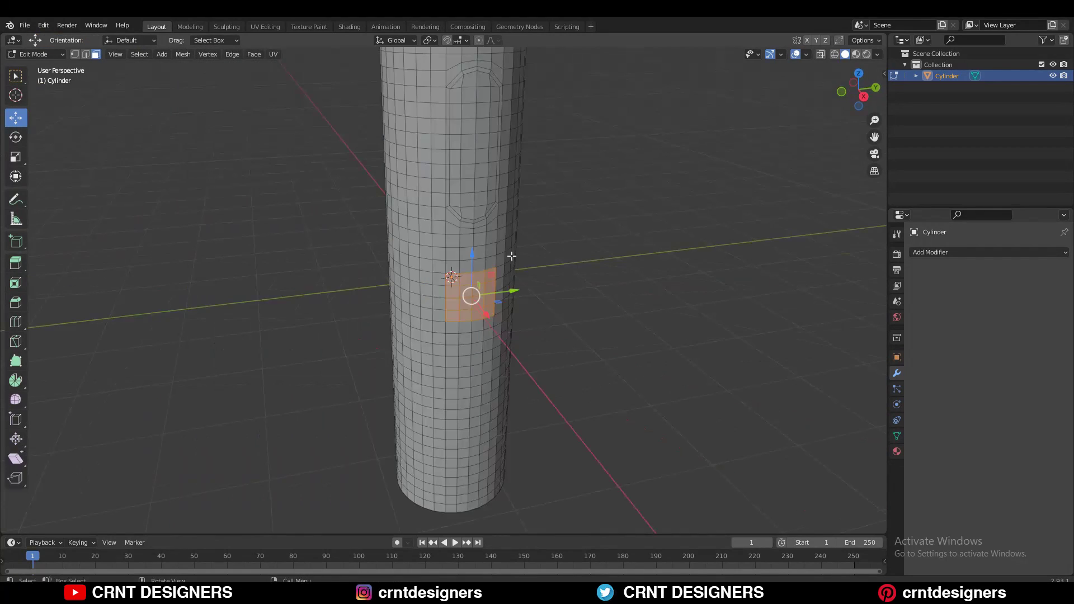
# Deselect the interior vertices of the four-by-four face block, keeping only its boundary vertices selected
pyautogui.press('1')
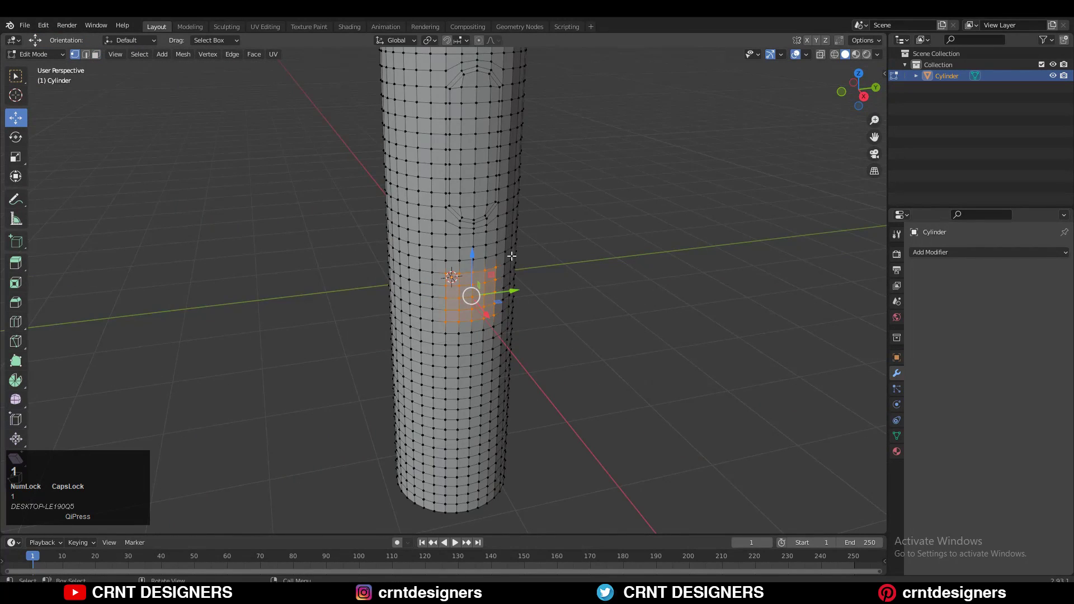
pyautogui.moveTo(566, 292)
pyautogui.keyDown('ctrl'); pyautogui.mouseDown(button='middle')
pyautogui.moveTo(626, 256)
pyautogui.moveTo(585, 263)
pyautogui.moveTo(558, 284)
pyautogui.mouseUp(button='middle'); pyautogui.keyUp('ctrl')
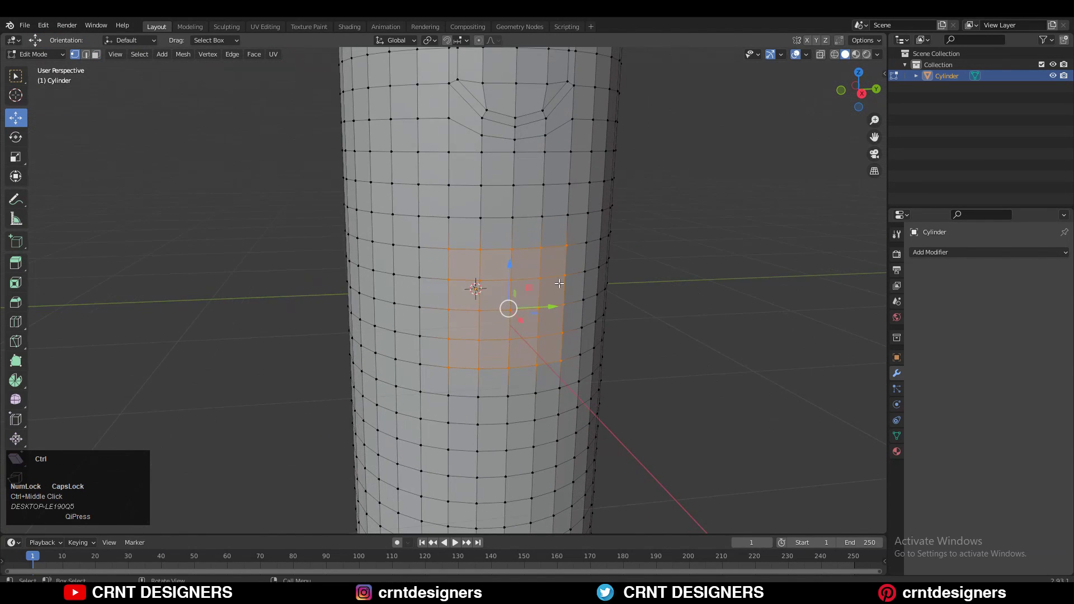
pyautogui.keyDown('ctrl'); pyautogui.moveTo(462, 338); pyautogui.dragTo(463, 342); pyautogui.keyUp('ctrl')
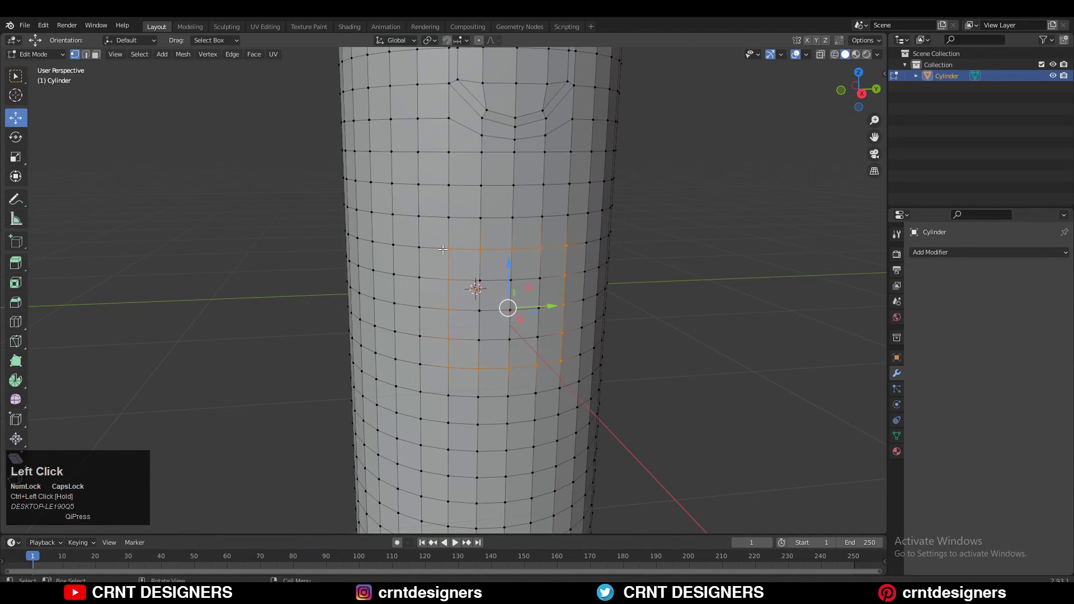
# Turn on the Statistics overlay in the viewport
pyautogui.click(806, 55)
pyautogui.click(740, 136)
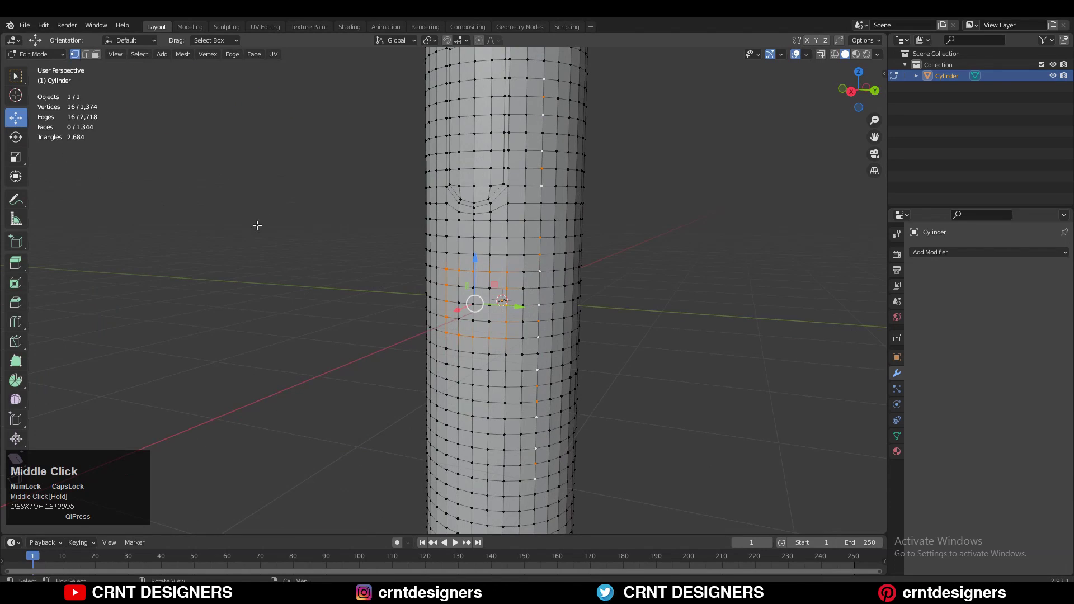
# Switch to Object Mode and add a mesh circle with 16 vertices, using the right orthographic view
pyautogui.press('Tab')
pyautogui.moveTo(652, 252); pyautogui.dragTo(844, 139, button='middle')
pyautogui.click(855, 98)
pyautogui.hotkey('shift', 'a')
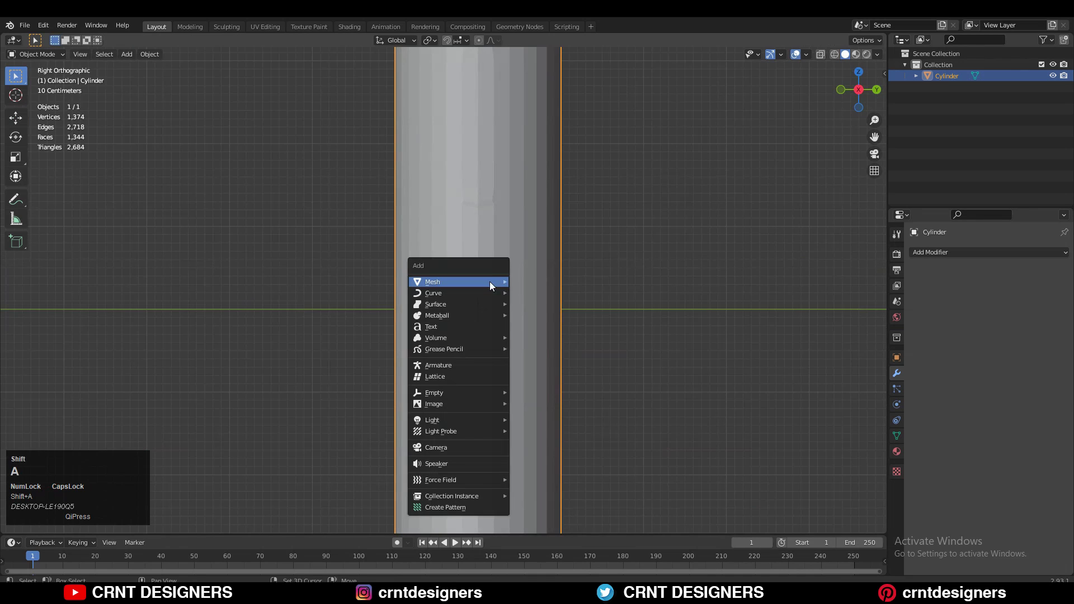
pyautogui.moveTo(489, 281)
pyautogui.click(528, 304)
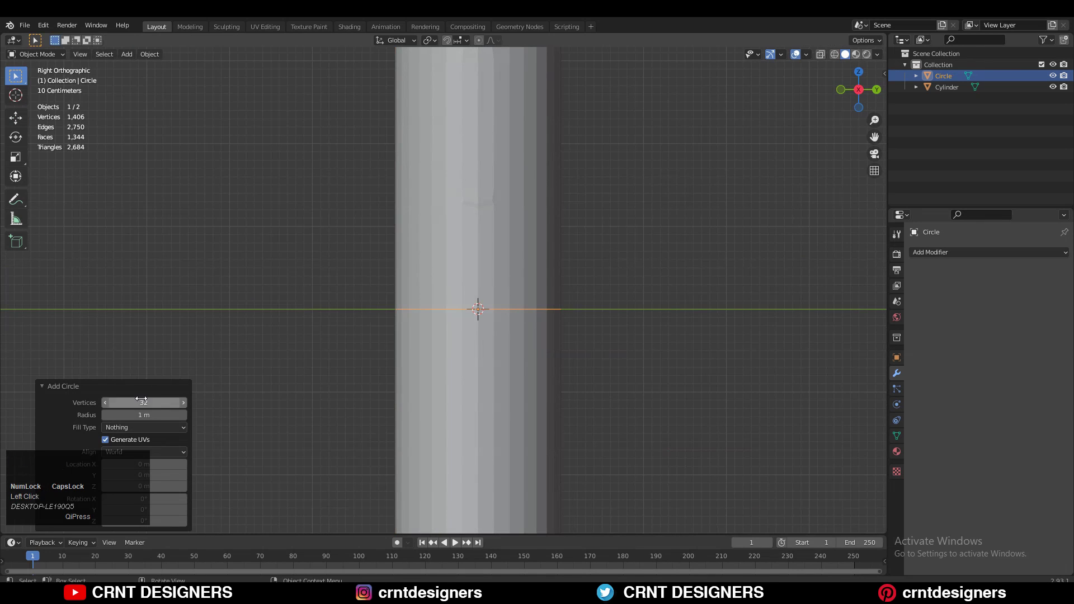
pyautogui.keyDown('ctrl'); pyautogui.moveTo(582, 271); pyautogui.dragTo(586, 345, button='middle'); pyautogui.keyUp('ctrl')
# Rotate the circle in the back view so it stands upright, facing along the X axis
pyautogui.click(877, 90)
pyautogui.keyDown('ctrl'); pyautogui.moveTo(436, 286); pyautogui.dragTo(437, 264, button='middle'); pyautogui.keyUp('ctrl')
pyautogui.press('r')
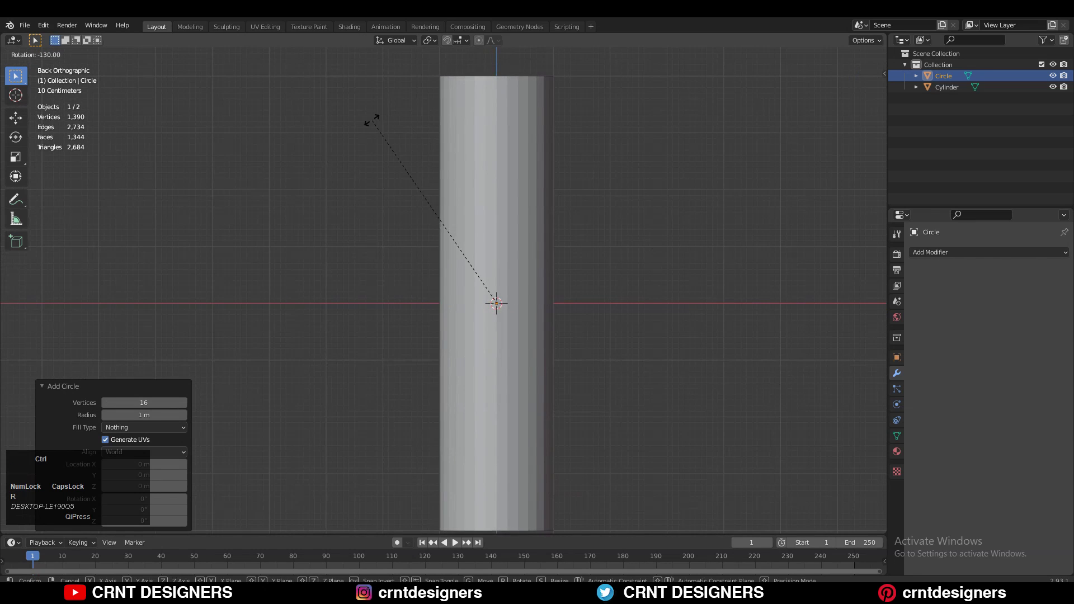
pyautogui.click(503, 122)
pyautogui.press('Tab')
pyautogui.press('Tab')
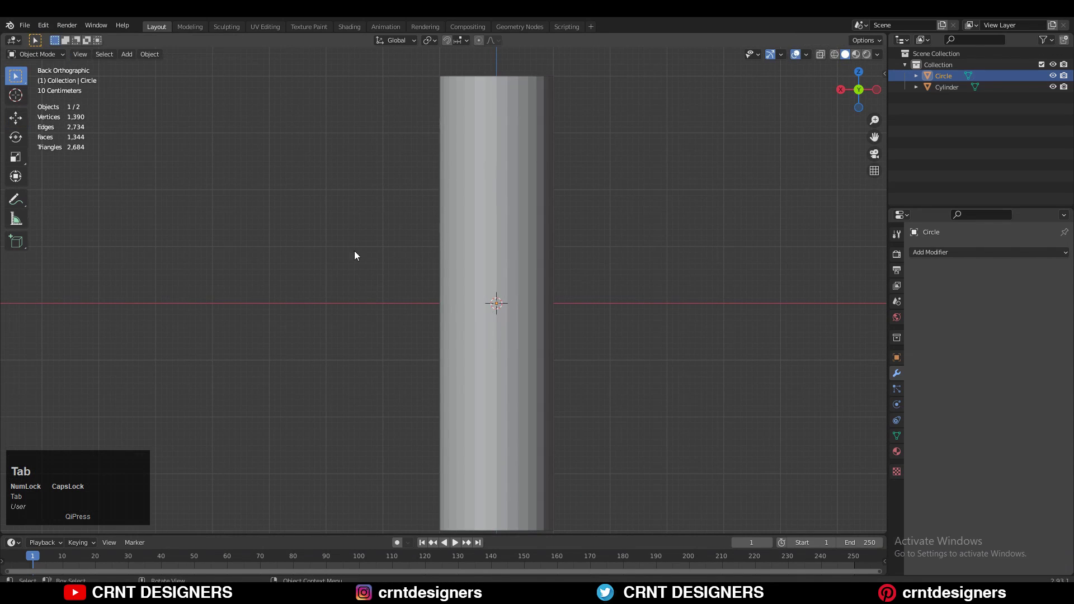
# Move the circle about 1.1 m along X to sit in front of the cylinder, and view it from the right
pyautogui.click(16, 119)
pyautogui.moveTo(440, 297); pyautogui.dragTo(384, 302)
pyautogui.click(840, 89)
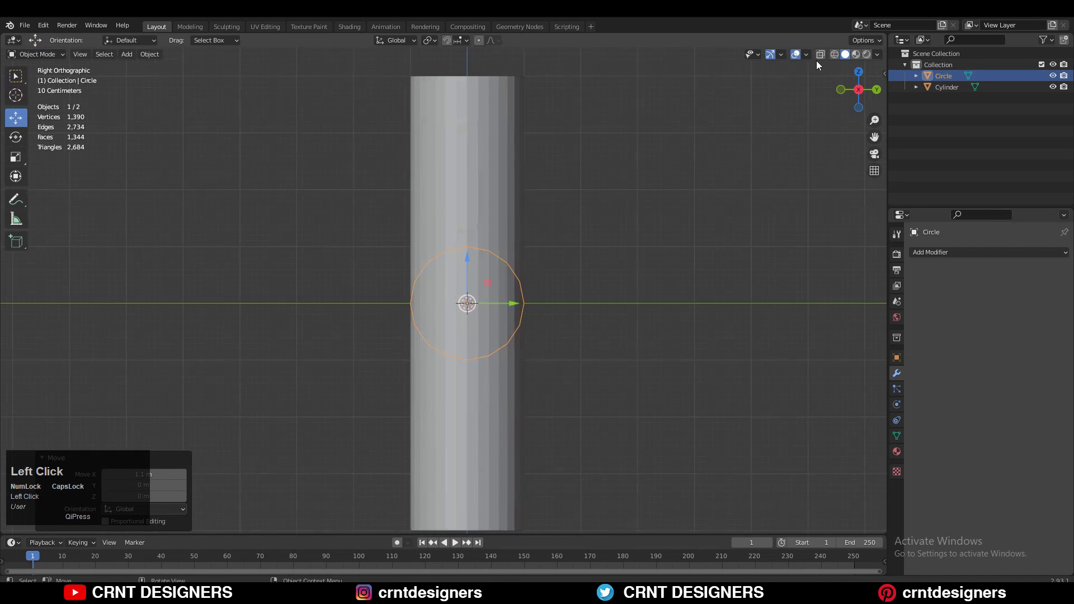
# Turn on the Wireframe overlay and scale the circle down to fit within four face columns of the cylinder
pyautogui.click(806, 55)
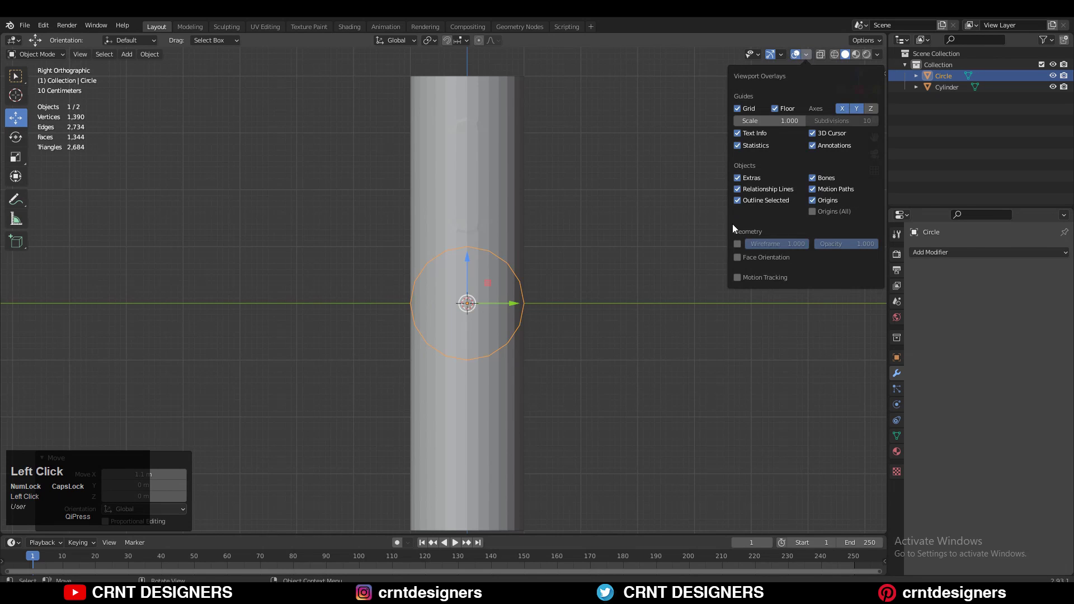
pyautogui.click(737, 243)
pyautogui.scroll(4, 622, 220)
pyautogui.press('s')
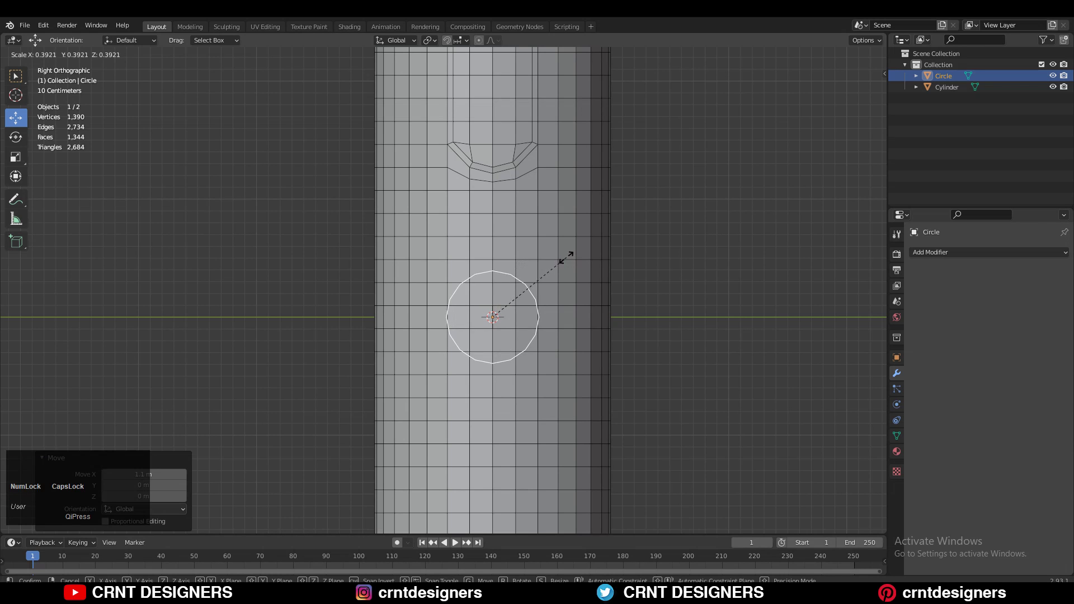
pyautogui.click(562, 261)
pyautogui.keyDown('shift'); pyautogui.moveTo(554, 278); pyautogui.dragTo(587, 269, button='middle'); pyautogui.keyUp('shift')
pyautogui.scroll(2, 593, 221)
pyautogui.press('s')
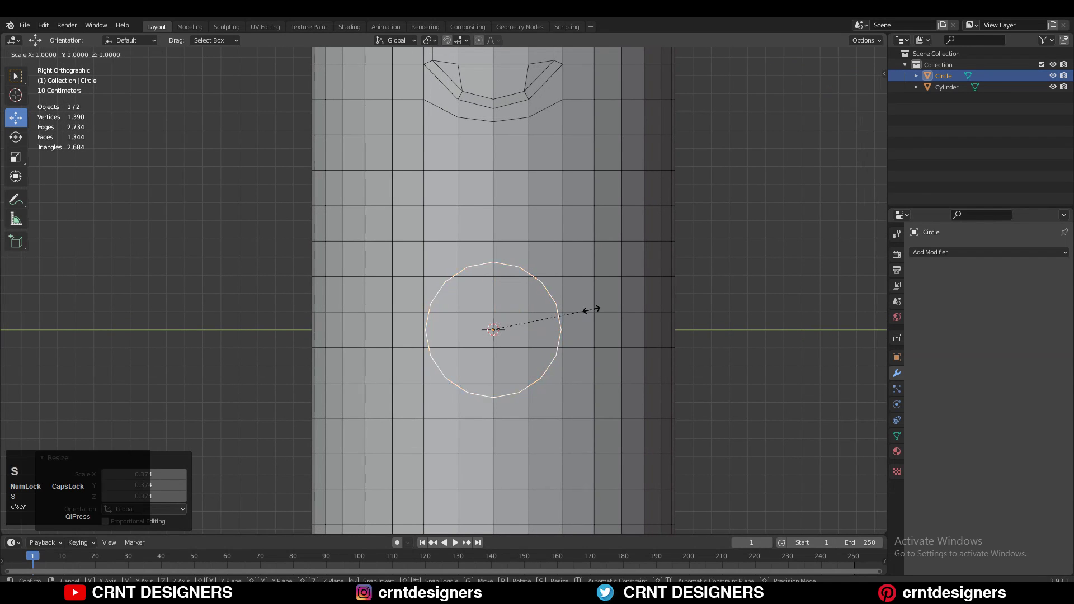
pyautogui.click(584, 311)
# Examine how the circle lines up with the selected boundary vertices of the cylinder's four-by-four face block
pyautogui.click(500, 335)
pyautogui.press('Tab')
pyautogui.hotkey('ctrl', 'z')
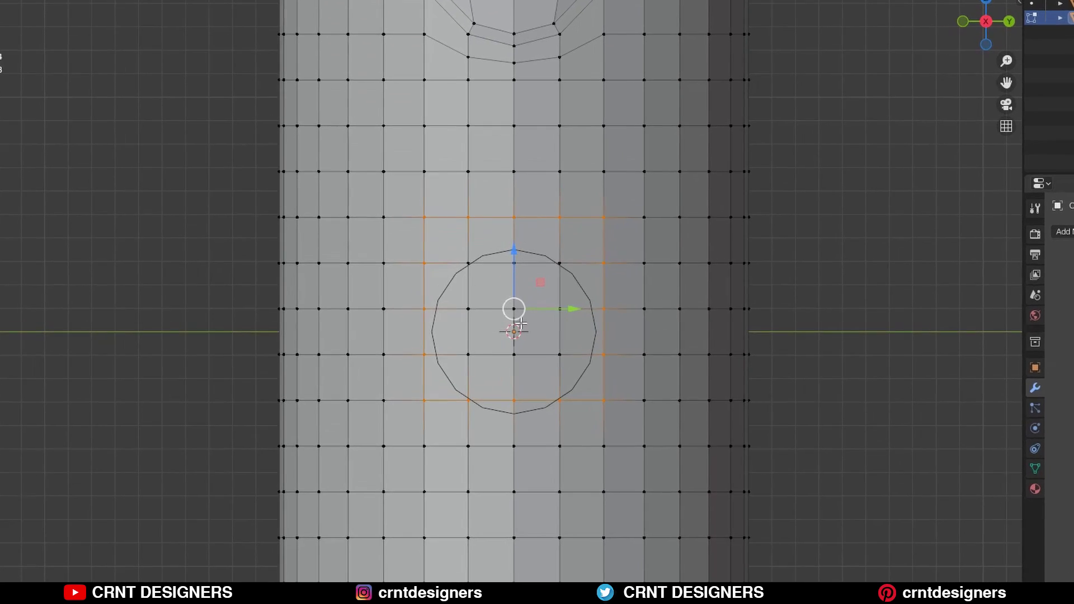
pyautogui.scroll(-2, 520, 301)
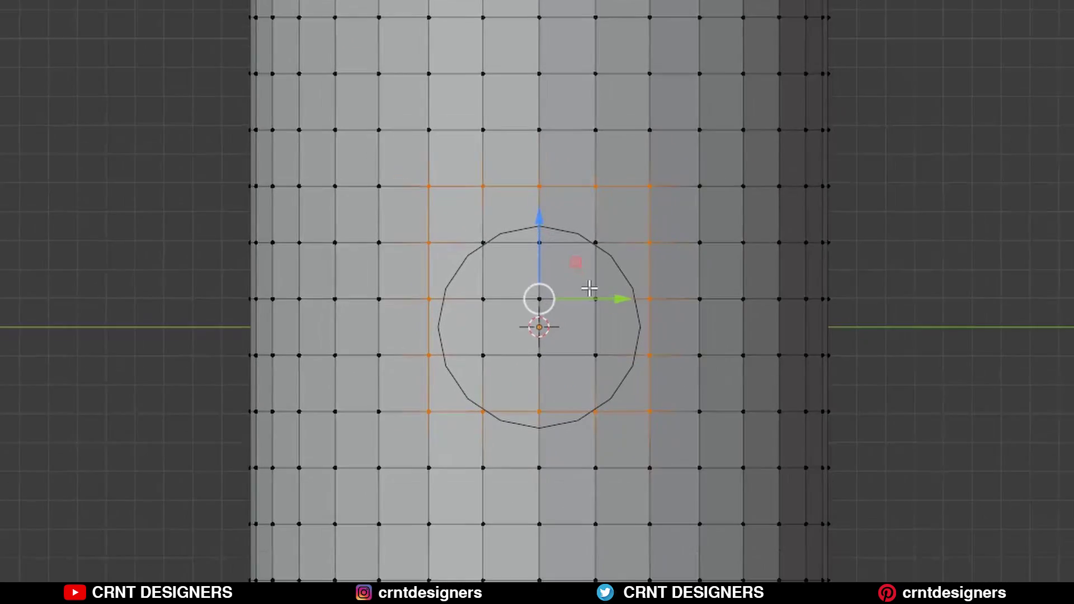
pyautogui.scroll(2, 630, 336)
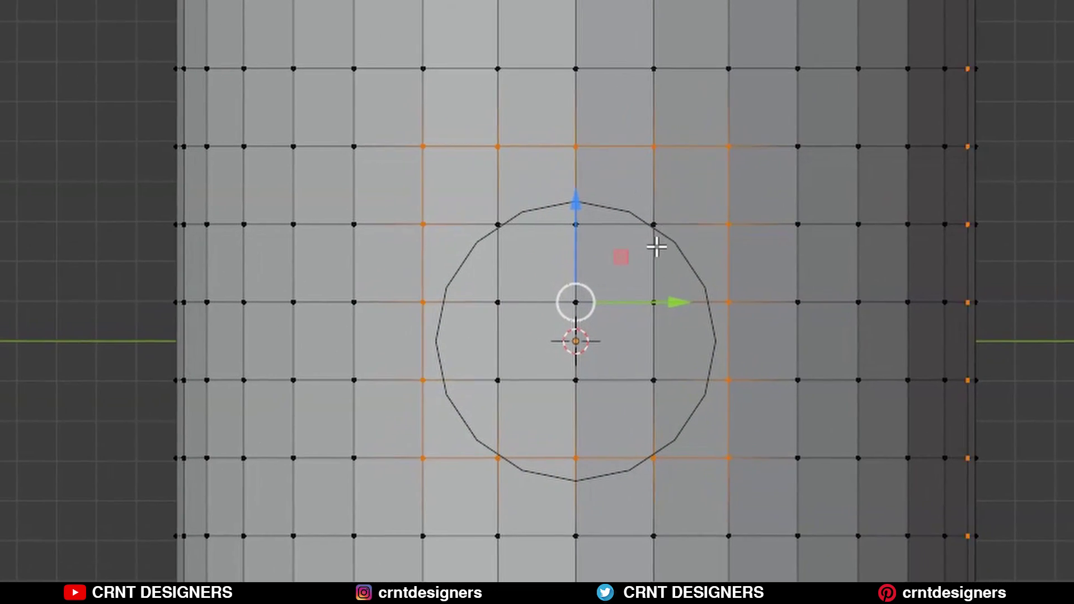
pyautogui.scroll(-2, 746, 324)
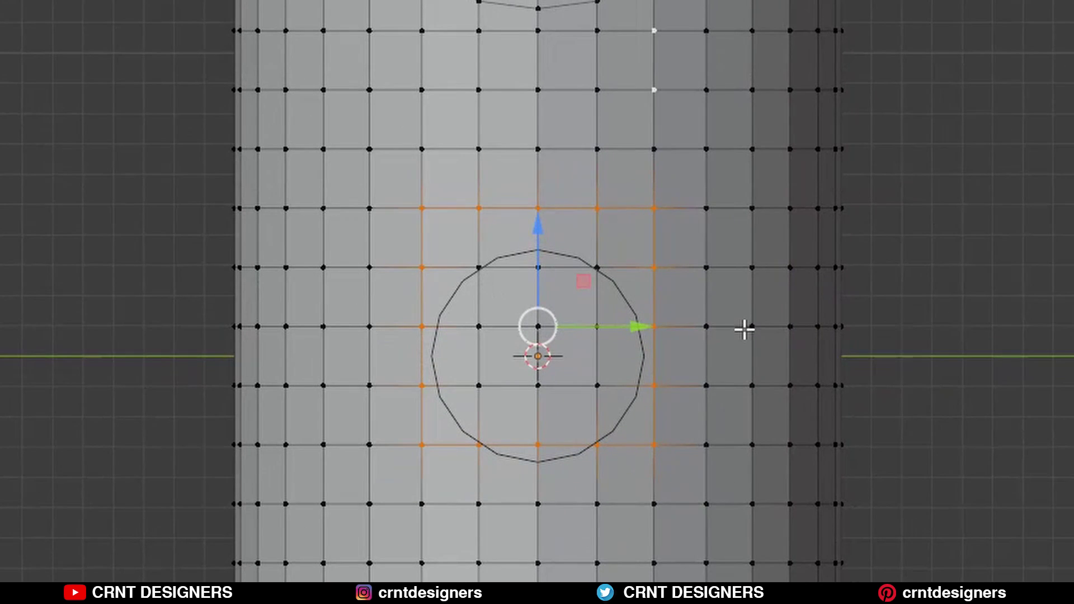
pyautogui.scroll(3, 619, 326)
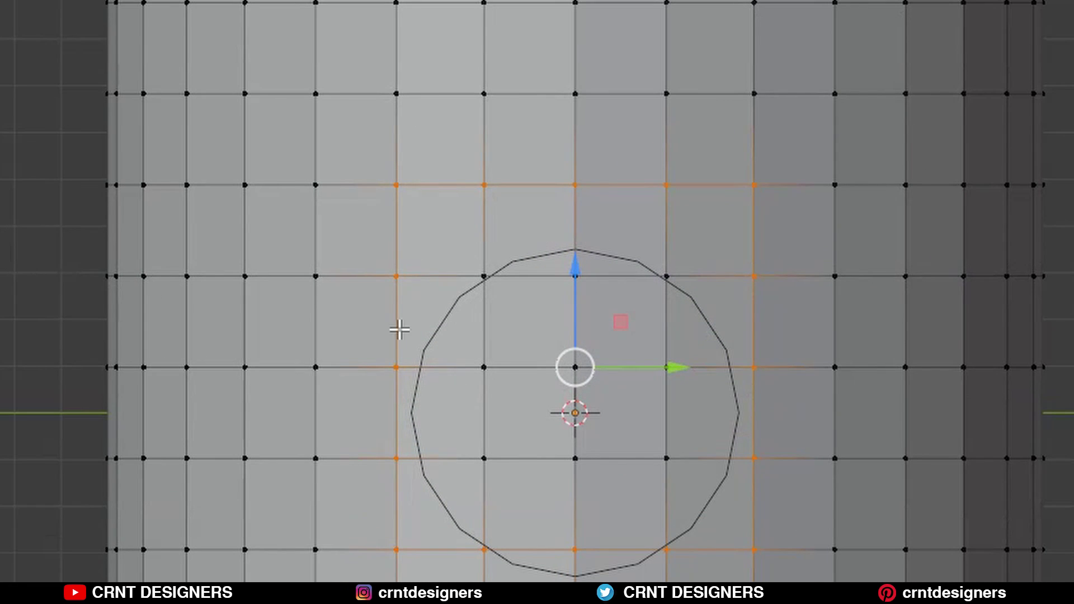
# Move the circle about 0.1 m up along Z to the centre of the four-by-four face block and fine-tune its scale
pyautogui.press('a')
pyautogui.click(588, 261)
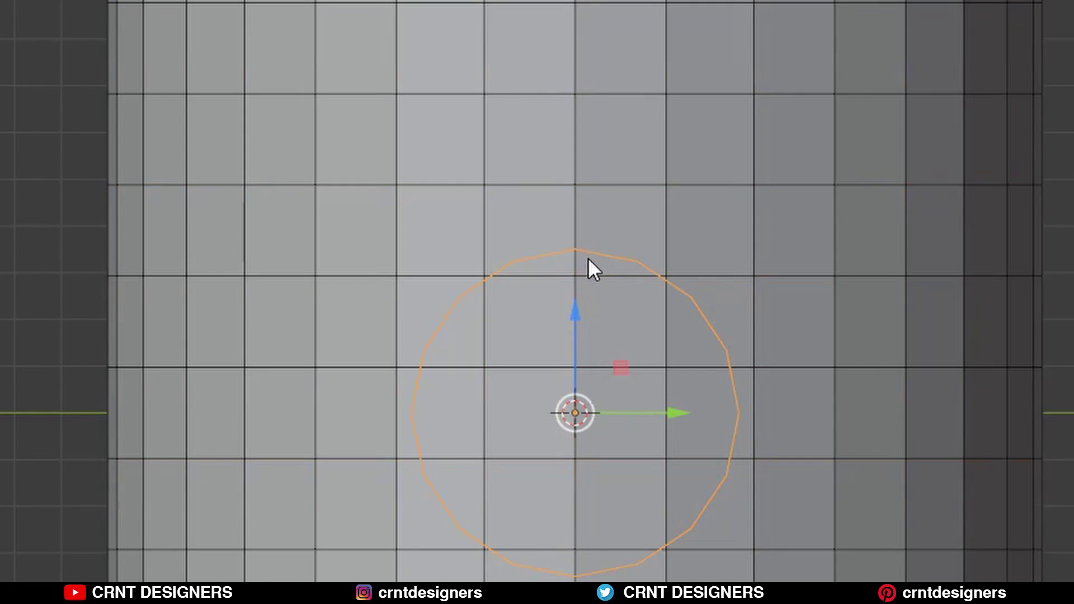
pyautogui.press('g')
pyautogui.press('z')
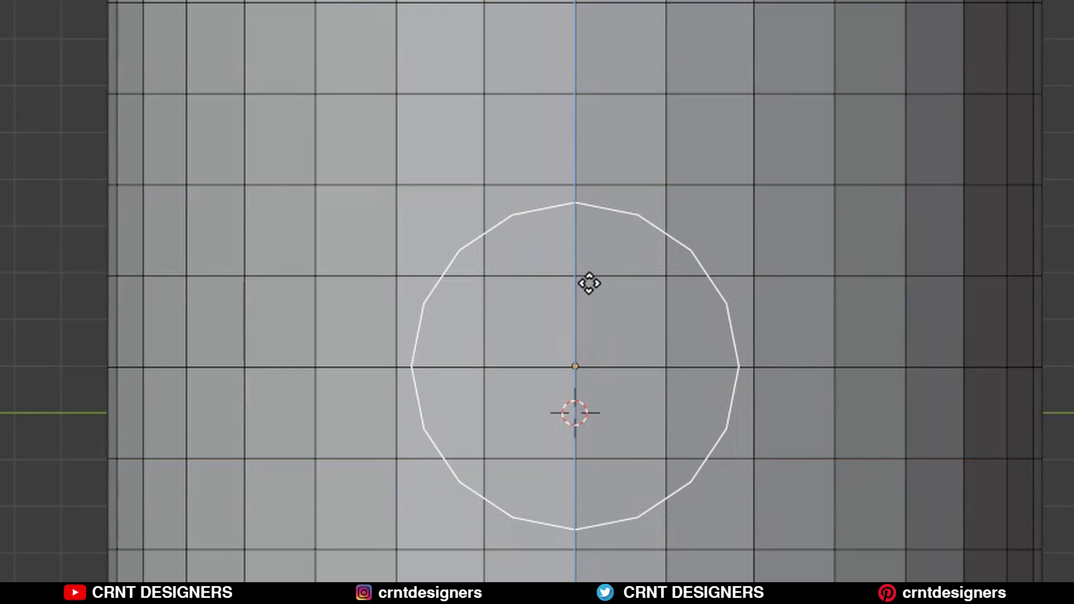
pyautogui.click(589, 284)
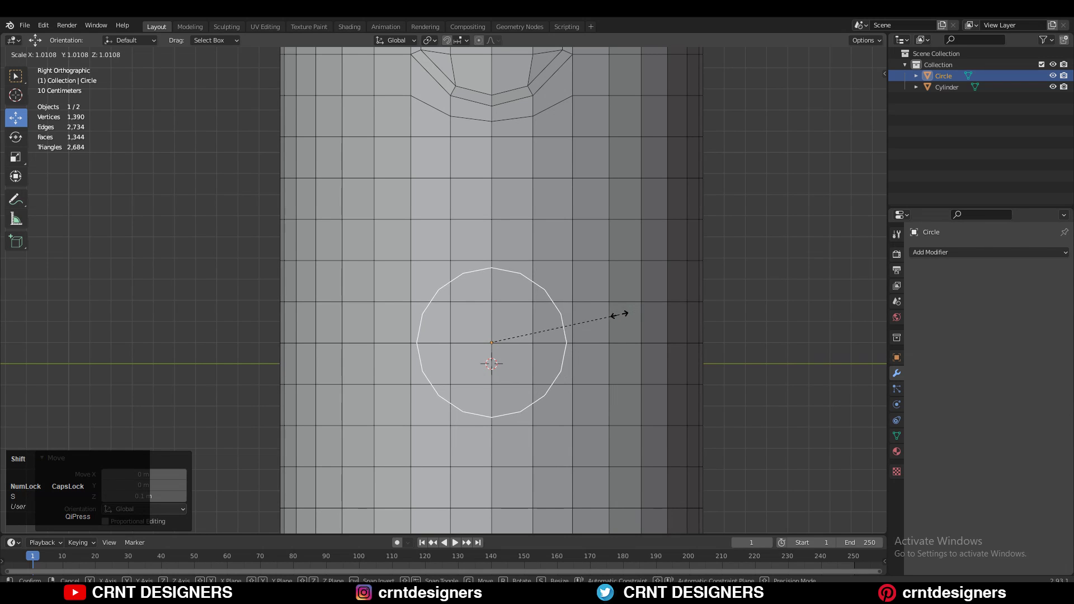
pyautogui.click(604, 318)
pyautogui.click(569, 294)
pyautogui.press('Tab')
pyautogui.moveTo(555, 274); pyautogui.dragTo(427, 411)
pyautogui.press('x')
pyautogui.press('Tab')
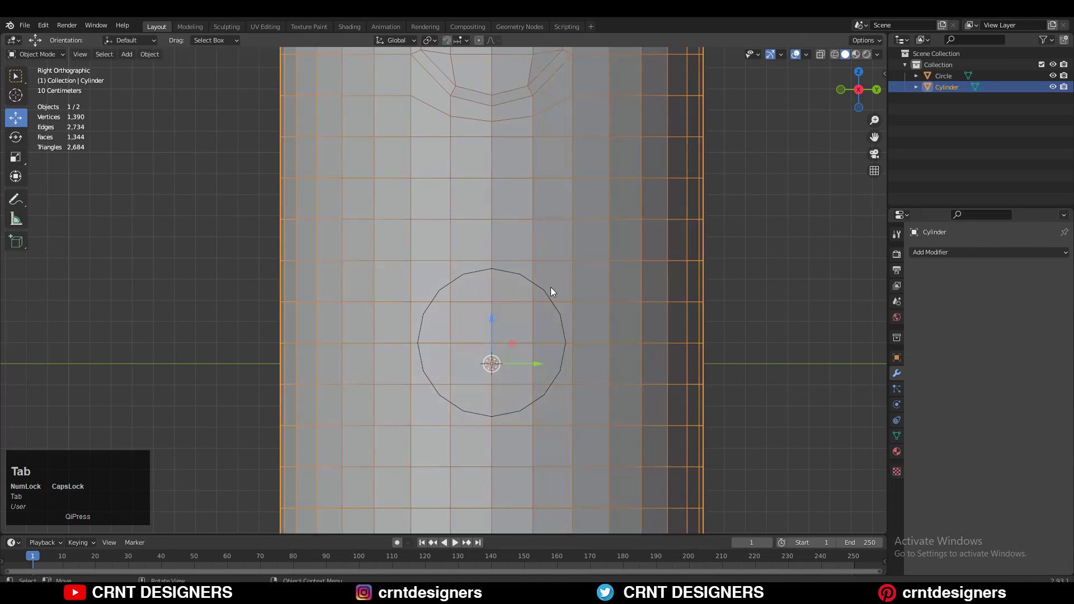
# Fill the circle with a single face from all its vertices, and keep the circle selected
pyautogui.click(545, 288)
pyautogui.press('Tab')
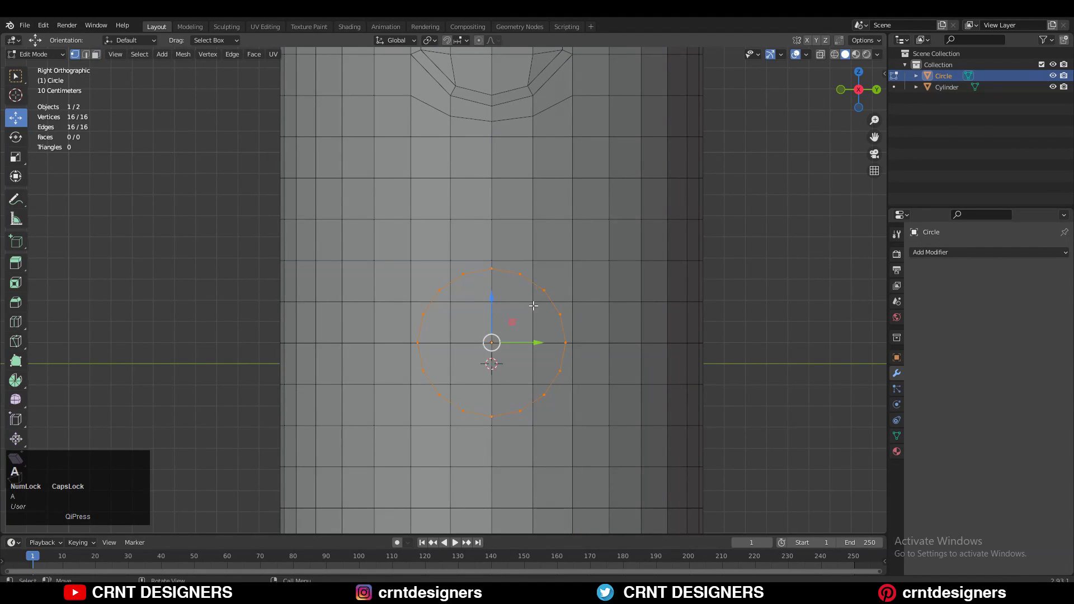
pyautogui.press('f')
pyautogui.press('Tab')
pyautogui.moveTo(532, 313)
pyautogui.mouseDown(button='middle')
pyautogui.moveTo(567, 331)
pyautogui.moveTo(576, 322)
pyautogui.moveTo(523, 312)
pyautogui.mouseUp(button='middle')
pyautogui.click(522, 312)
pyautogui.click(507, 289)
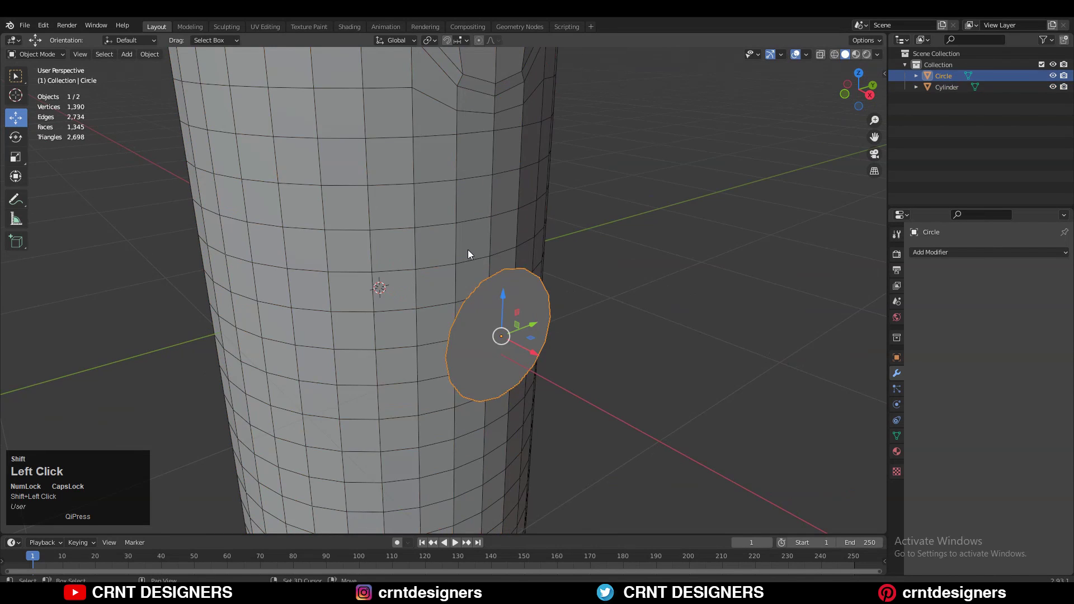
pyautogui.keyDown('shift'); pyautogui.click(468, 249); pyautogui.keyUp('shift')
pyautogui.click(536, 289)
# Connect the circle's top and bottom vertices and its left and right vertices with straight edges across the face
pyautogui.press('Tab')
pyautogui.moveTo(507, 302); pyautogui.dragTo(466, 266, button='middle')
pyautogui.click(499, 265)
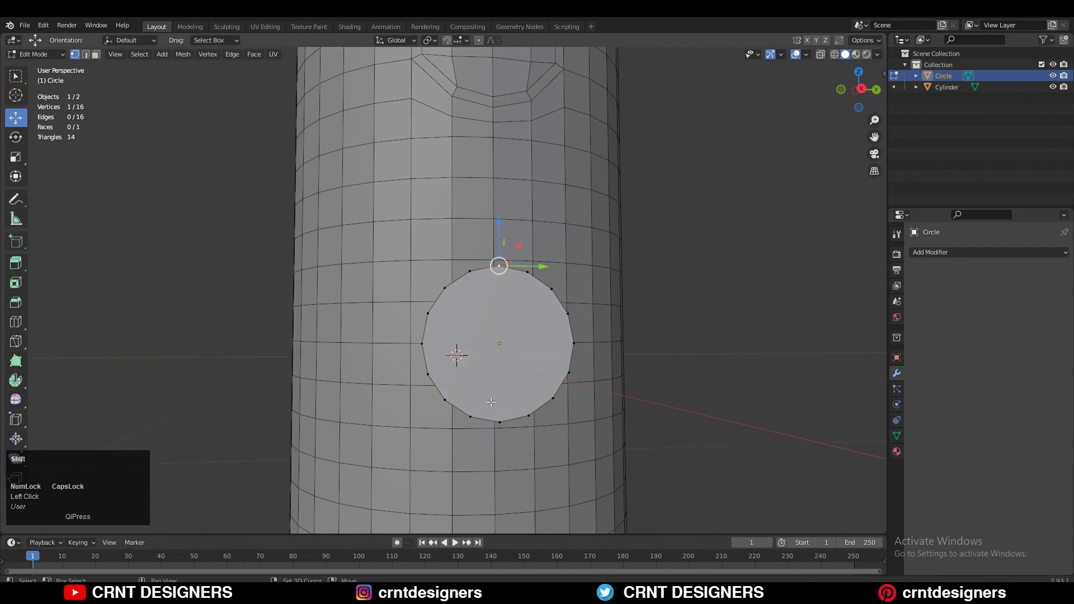
pyautogui.rightClick(512, 313)
pyautogui.click(498, 372)
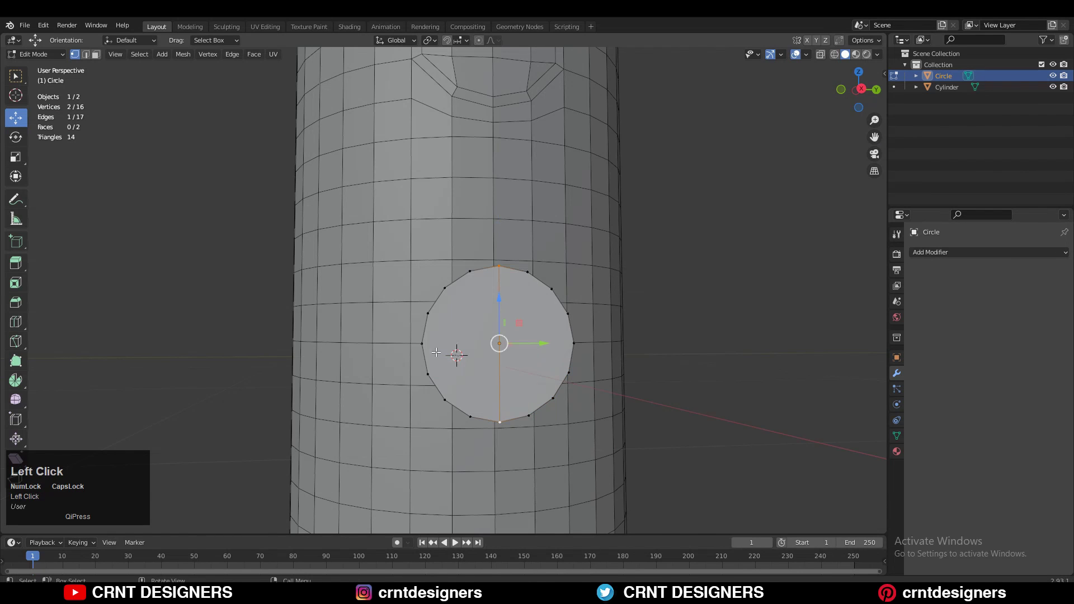
pyautogui.keyDown('shift'); pyautogui.click(574, 342); pyautogui.keyUp('shift')
pyautogui.rightClick(496, 305)
pyautogui.click(468, 304)
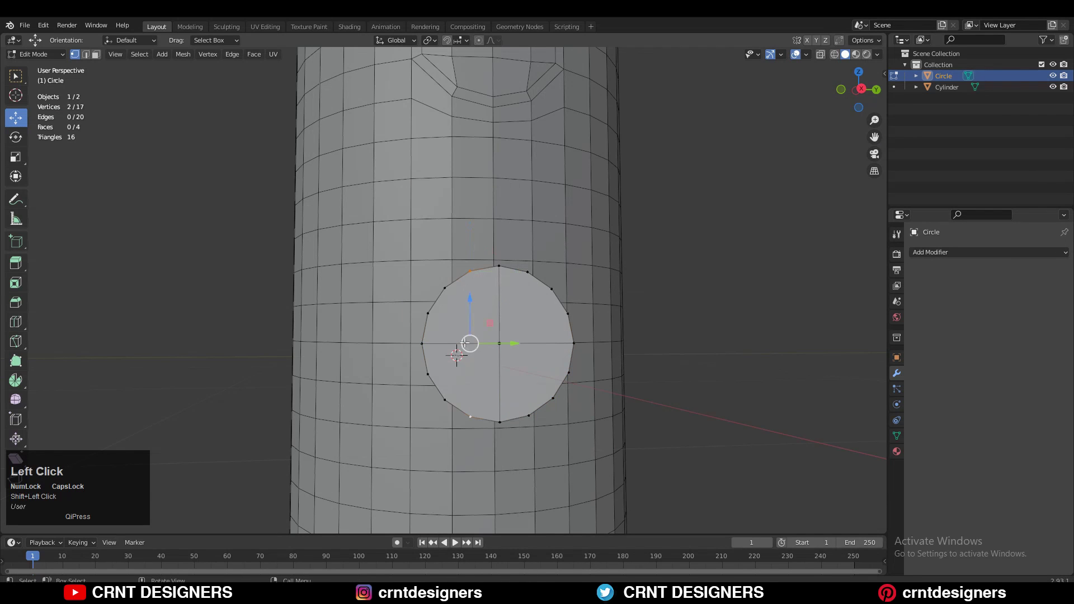
# Connect opposite circle vertices with two more vertical and two more horizontal edges, one on each side of the centre lines
pyautogui.rightClick(464, 343)
pyautogui.click(457, 328)
pyautogui.rightClick(540, 313)
pyautogui.click(520, 313)
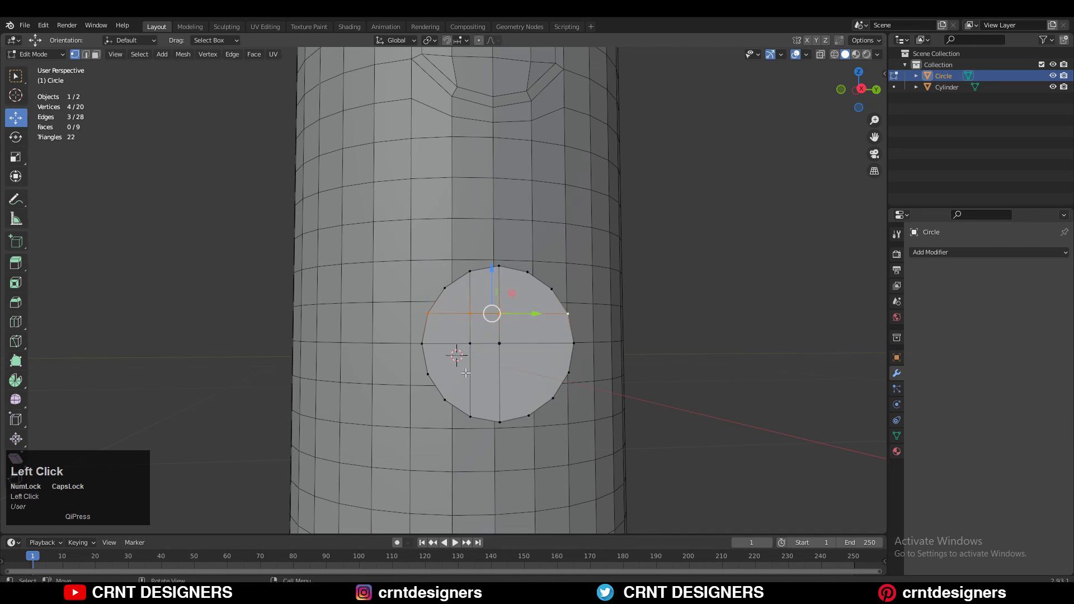
pyautogui.rightClick(529, 353)
pyautogui.click(528, 353)
pyautogui.click(528, 272)
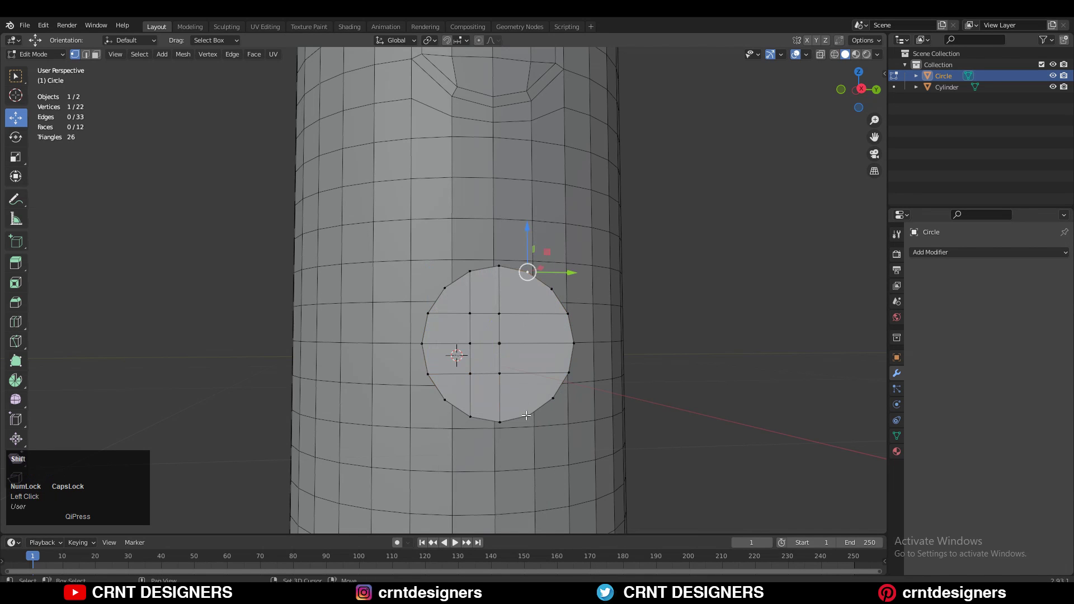
pyautogui.keyDown('shift'); pyautogui.click(528, 416); pyautogui.keyUp('shift')
pyautogui.rightClick(547, 326)
pyautogui.click(546, 326)
# Add a Shrinkwrap modifier to the circle with the cylinder as its target
pyautogui.press('a')
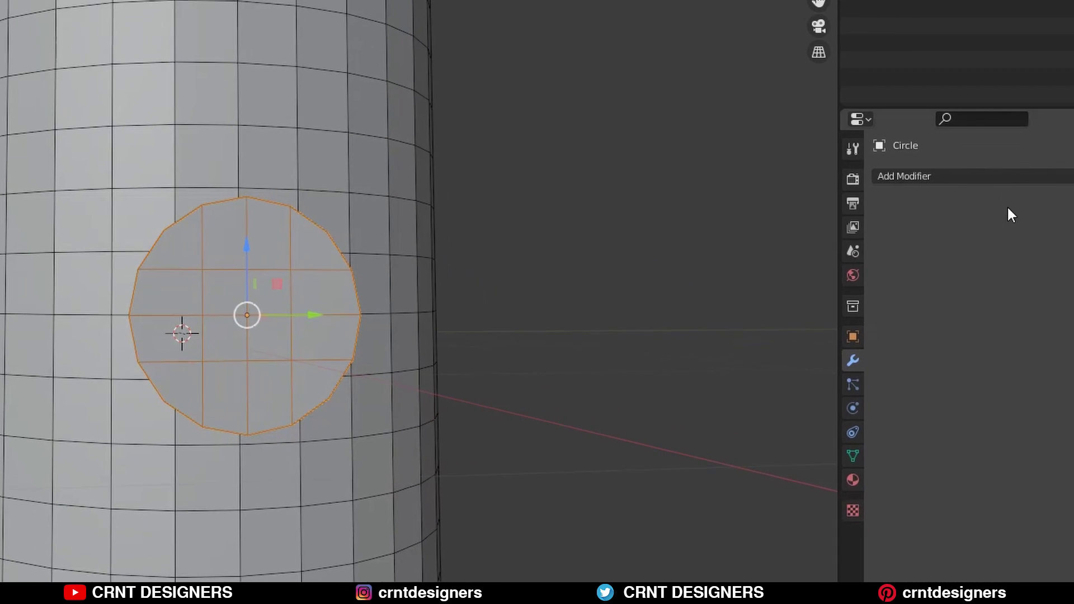
pyautogui.click(984, 252)
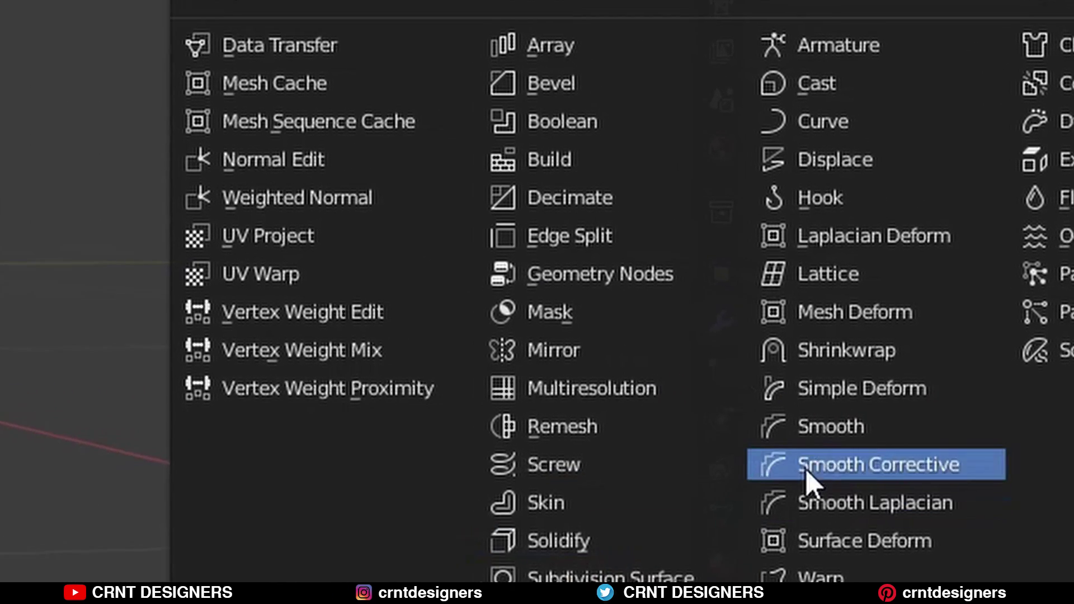
pyautogui.click(777, 357)
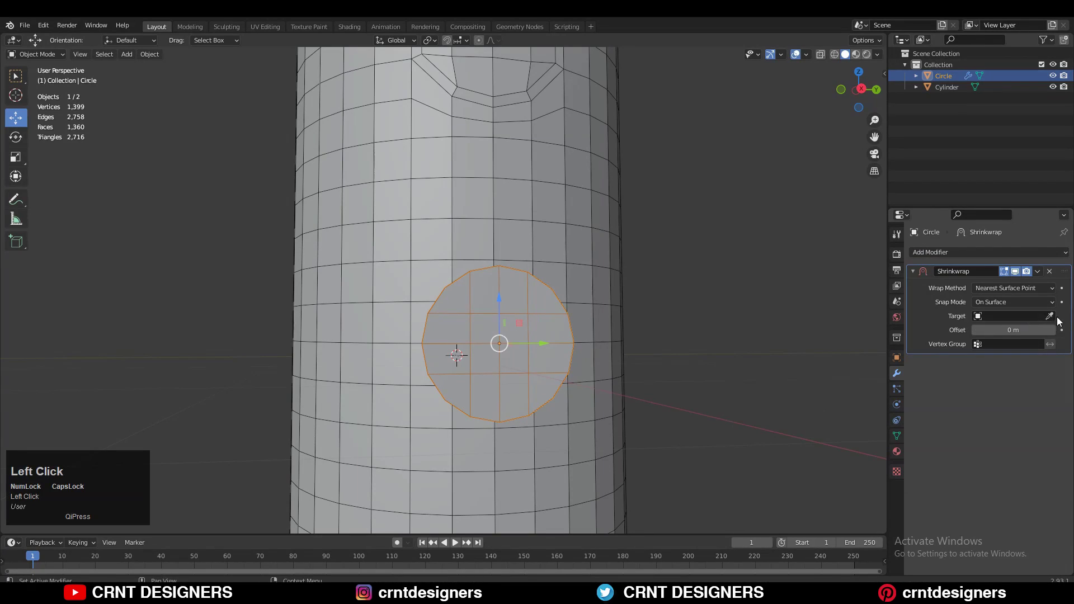
pyautogui.click(537, 168)
pyautogui.moveTo(534, 240); pyautogui.dragTo(492, 305, button='middle')
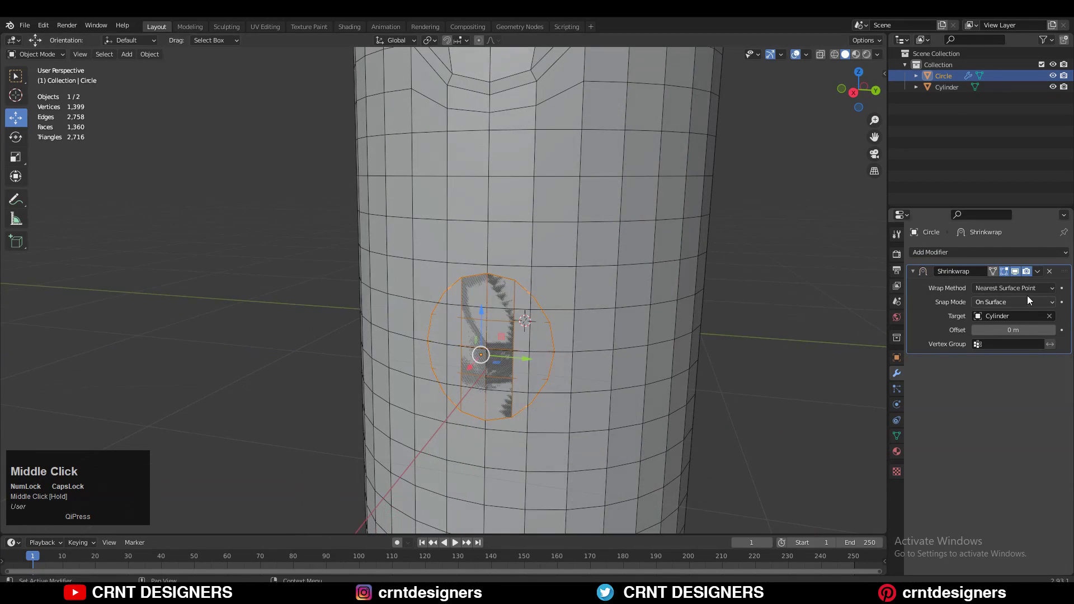
# Set the Shrinkwrap wrap method to Project with Negative enabled, and apply the modifier
pyautogui.click(1014, 288)
pyautogui.click(1008, 313)
pyautogui.moveTo(548, 332); pyautogui.dragTo(627, 331, button='middle')
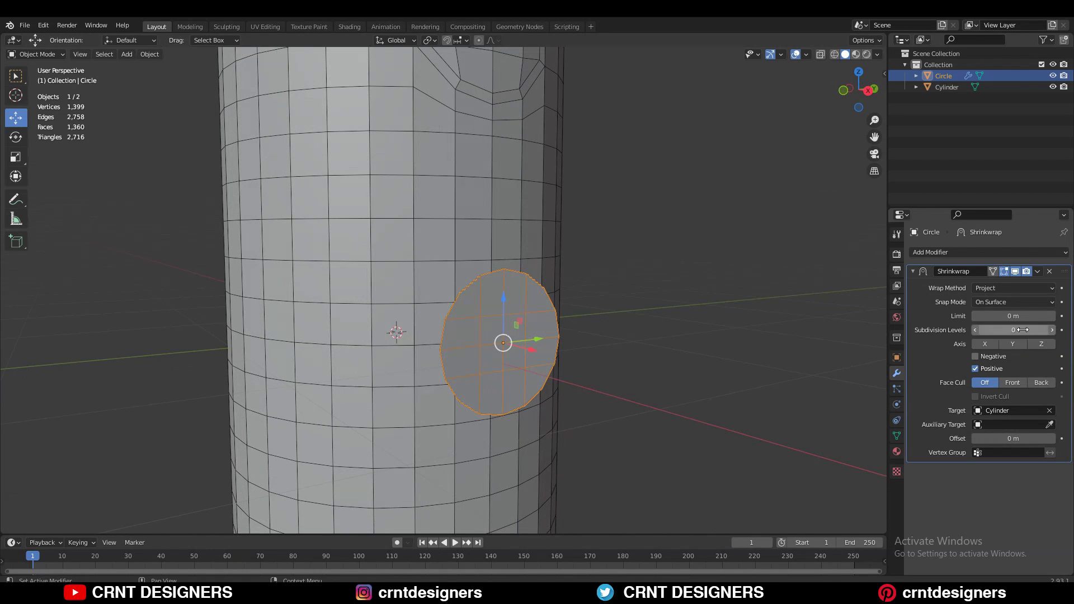
pyautogui.click(976, 356)
pyautogui.moveTo(504, 305); pyautogui.dragTo(773, 297, button='middle')
pyautogui.click(1038, 272)
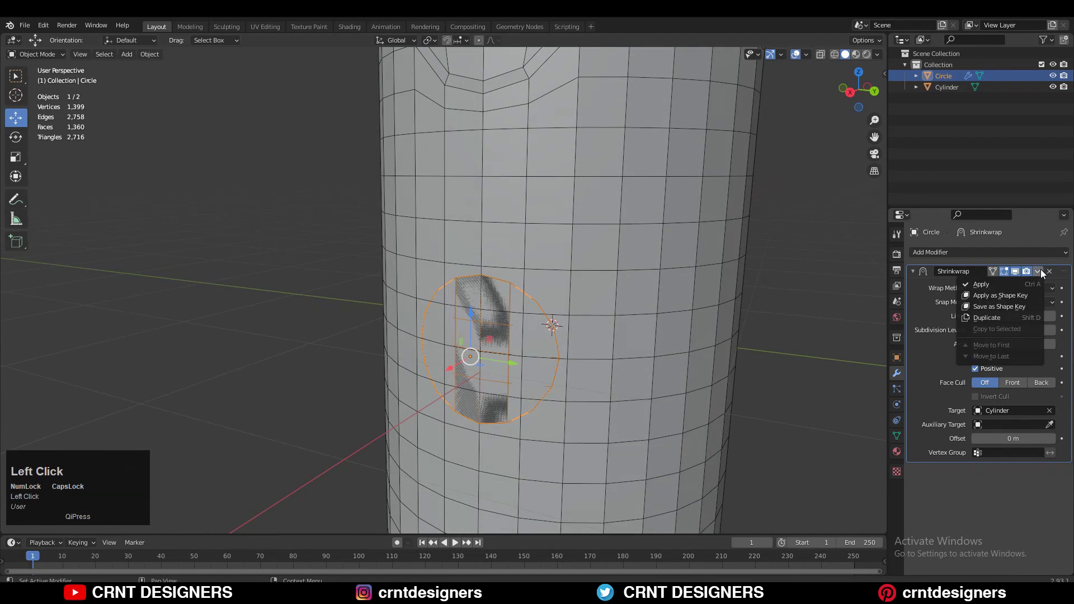
pyautogui.click(1034, 284)
# Delete the cylinder's four-by-four face block behind the circle and switch to edge selection
pyautogui.click(637, 287)
pyautogui.press('Tab')
pyautogui.moveTo(559, 306); pyautogui.dragTo(487, 268, button='middle')
pyautogui.press('x')
pyautogui.click(576, 300)
pyautogui.scroll(2, 653, 295)
pyautogui.press('2')
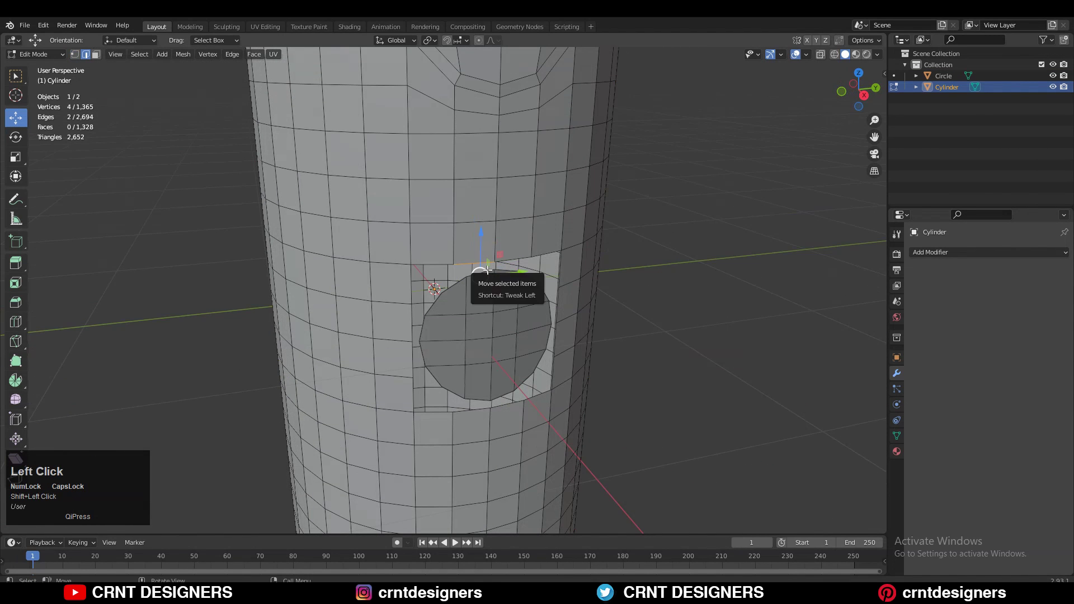
# Try to fill a face from the two selected cylinder edges above the circle, and undo it
pyautogui.press('f')
pyautogui.click(479, 275)
pyautogui.click(480, 267)
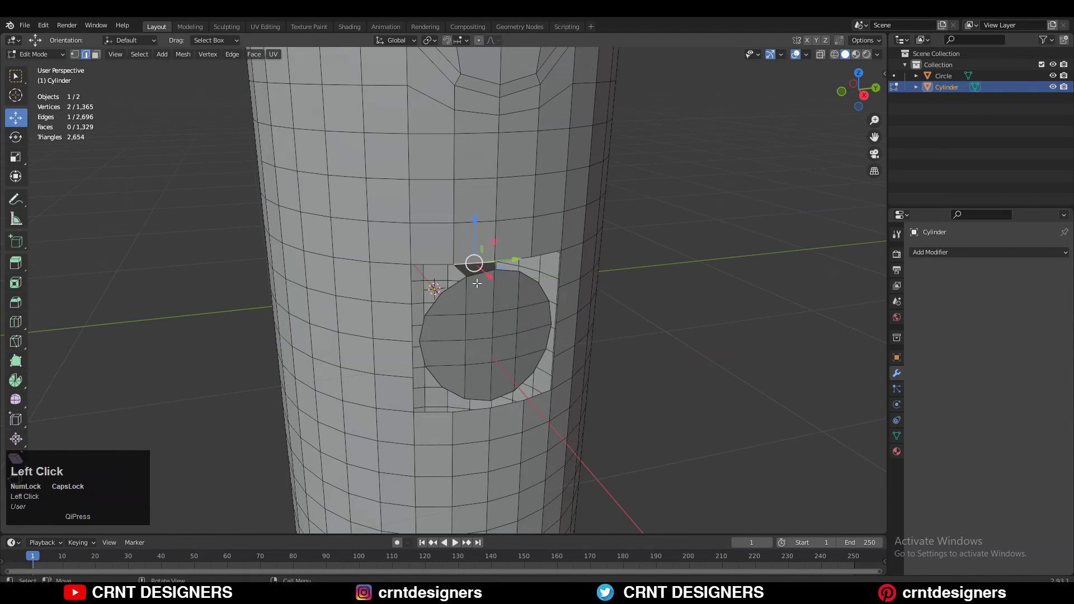
pyautogui.moveTo(479, 266)
pyautogui.mouseDown(button='middle')
pyautogui.moveTo(529, 238)
pyautogui.moveTo(482, 250)
pyautogui.mouseUp(button='middle')
pyautogui.hotkey('ctrl', 'z')
# Join the circle and the cylinder into one object in Object Mode
pyautogui.press('Tab')
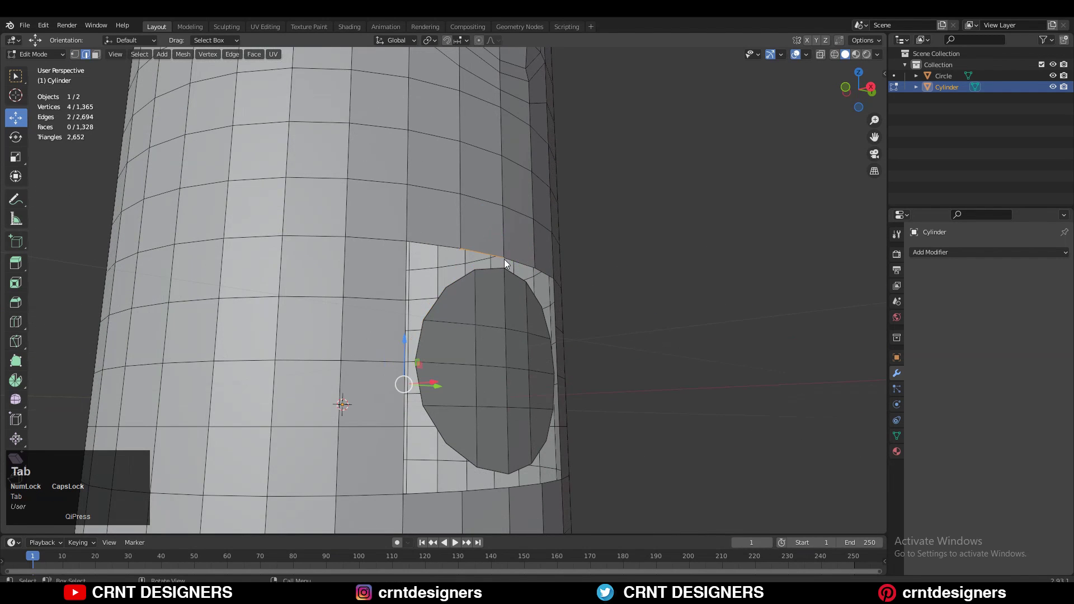
pyautogui.click(520, 264)
pyautogui.keyDown('shift'); pyautogui.click(525, 257); pyautogui.keyUp('shift')
pyautogui.rightClick(529, 258)
pyautogui.click(523, 287)
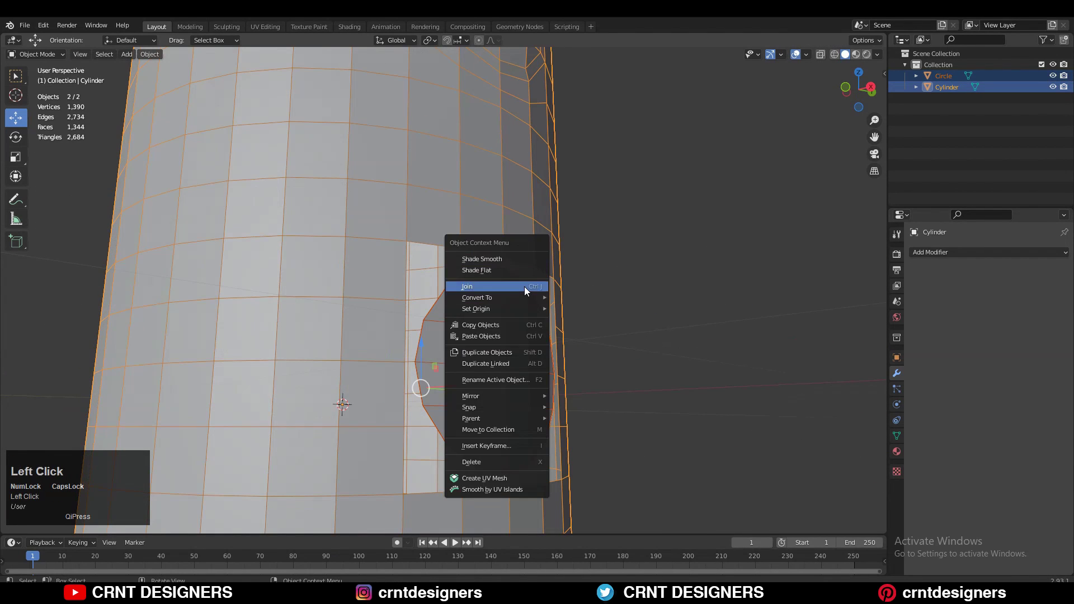
# Fill the gap between the circle and the surrounding cylinder opening with faces all the way around in Edit Mode
pyautogui.press('Tab')
pyautogui.click(494, 258)
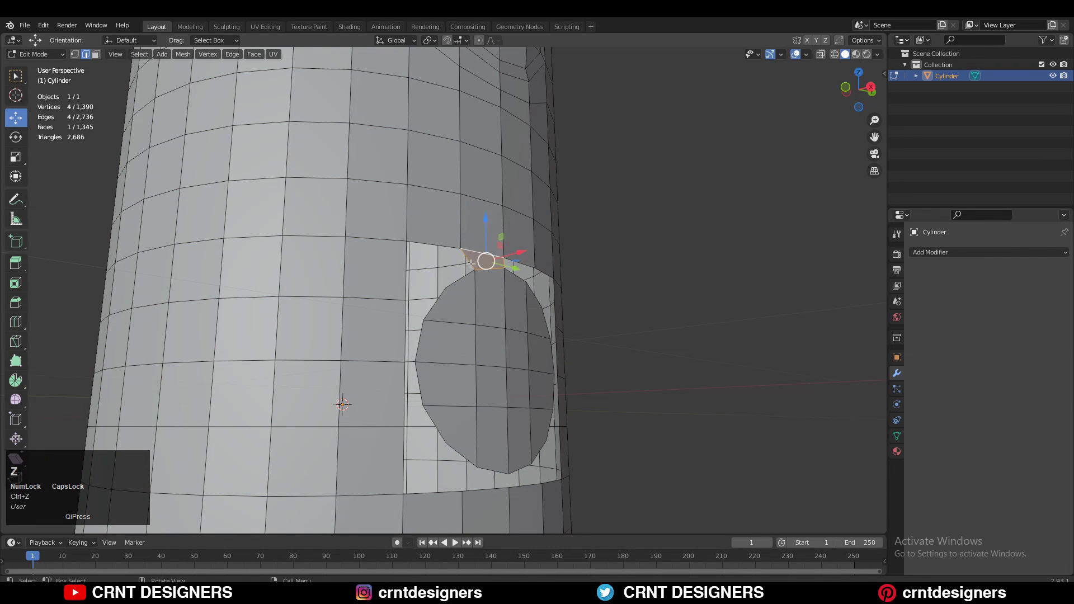
pyautogui.press('f')
pyautogui.press('f')
pyautogui.press('f')
pyautogui.press('f')
pyautogui.press('f')
pyautogui.press('f')
pyautogui.press('f')
pyautogui.press('f')
pyautogui.press('f')
pyautogui.press('f')
pyautogui.press('f')
pyautogui.press('f')
pyautogui.press('f')
pyautogui.press('f')
pyautogui.press('f')
# Inset the circle's faces by about 0.02 m and delete the inner faces to open a round hole
pyautogui.moveTo(531, 281); pyautogui.dragTo(547, 324, button='middle')
pyautogui.press('3')
pyautogui.moveTo(448, 418); pyautogui.dragTo(449, 419)
pyautogui.moveTo(498, 381); pyautogui.dragTo(614, 324, button='middle')
pyautogui.moveTo(613, 326); pyautogui.dragTo(590, 342, button='middle')
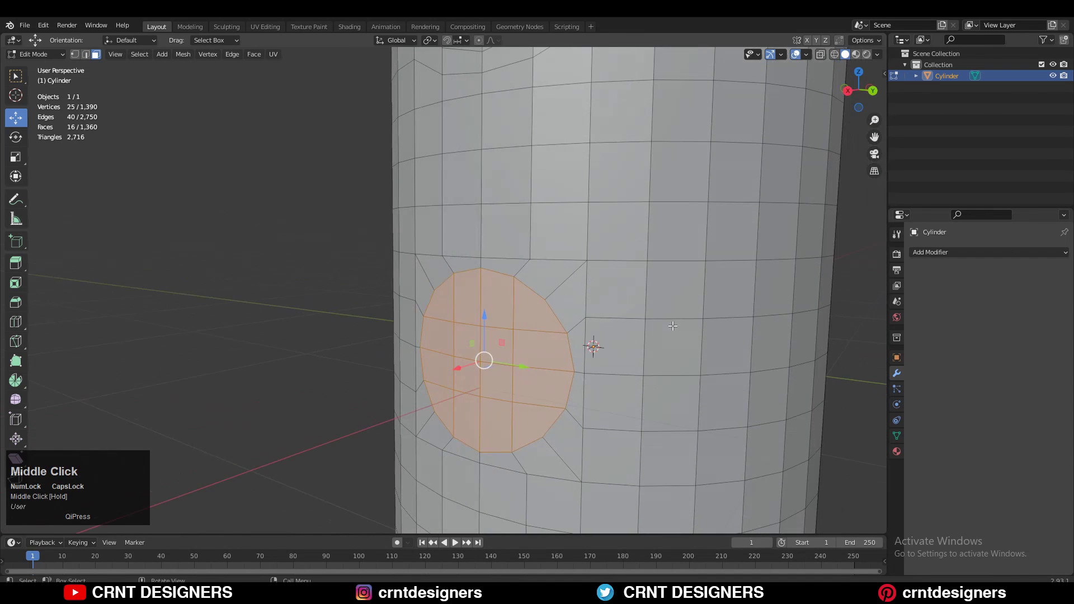
pyautogui.press('i')
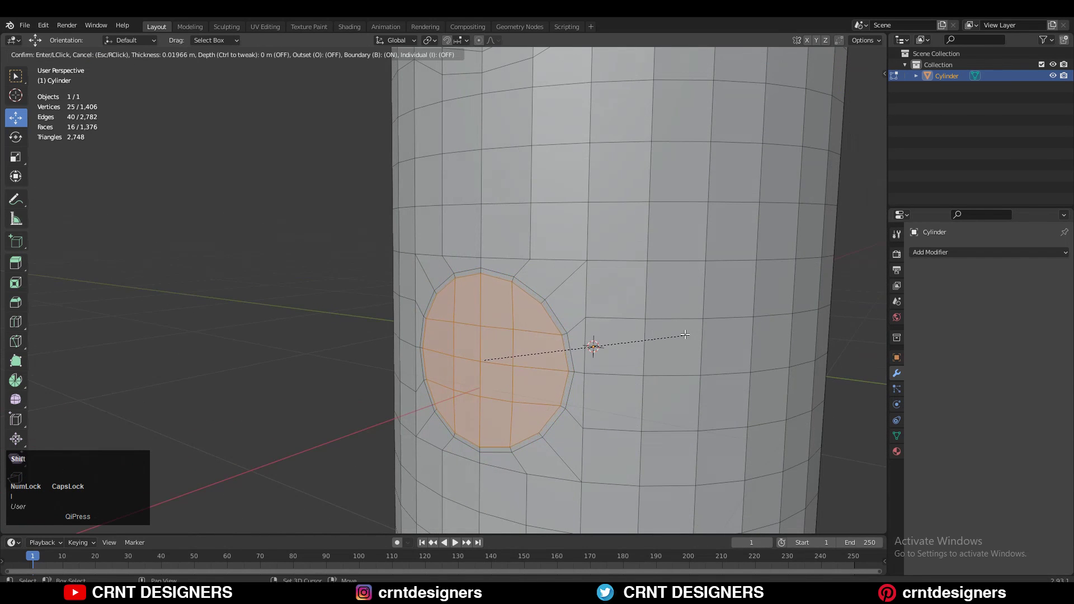
pyautogui.click(685, 334)
pyautogui.moveTo(589, 343); pyautogui.dragTo(465, 209, button='middle')
pyautogui.press('x')
pyautogui.click(532, 338)
# Select all faces inside the slot outline above the circular hole and delete them
pyautogui.press('3')
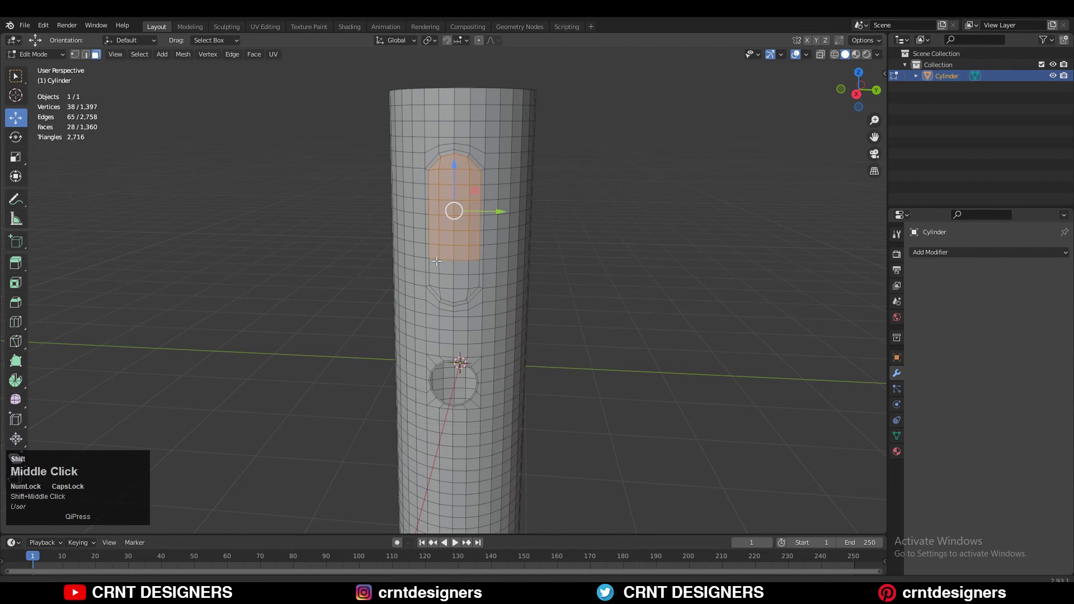
pyautogui.keyDown('shift'); pyautogui.moveTo(436, 261); pyautogui.dragTo(438, 261, button='middle'); pyautogui.keyUp('shift')
pyautogui.moveTo(440, 246); pyautogui.dragTo(441, 249)
pyautogui.press('x')
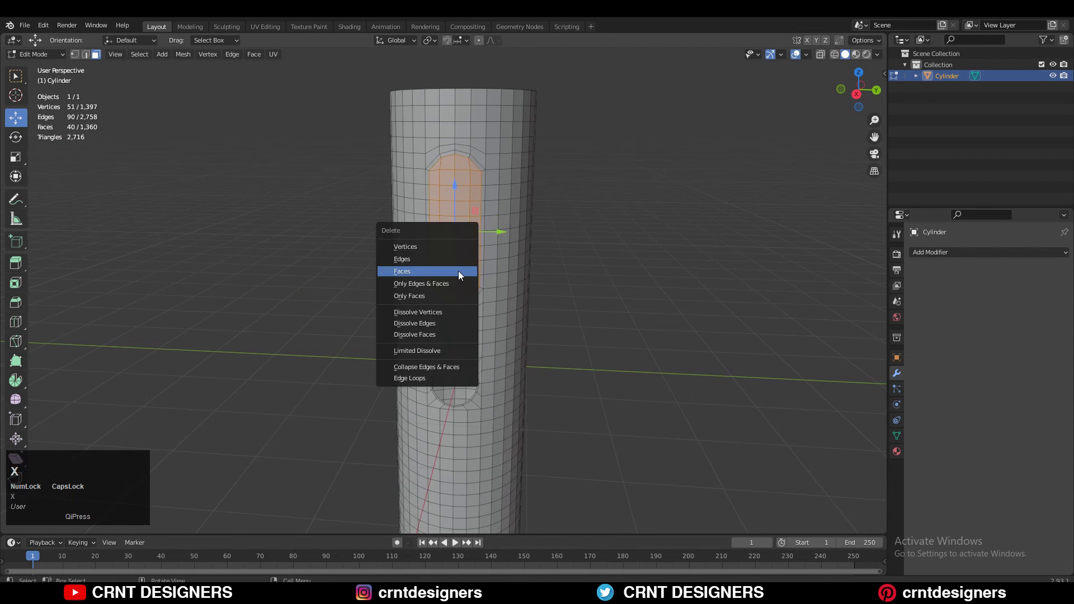
pyautogui.click(454, 271)
# Try to symmetrize the whole mesh in the direction +Z to -Z, and undo it
pyautogui.moveTo(501, 342); pyautogui.dragTo(642, 223, button='middle')
pyautogui.click(856, 88)
pyautogui.press('Tab')
pyautogui.scroll(4, 498, 249)
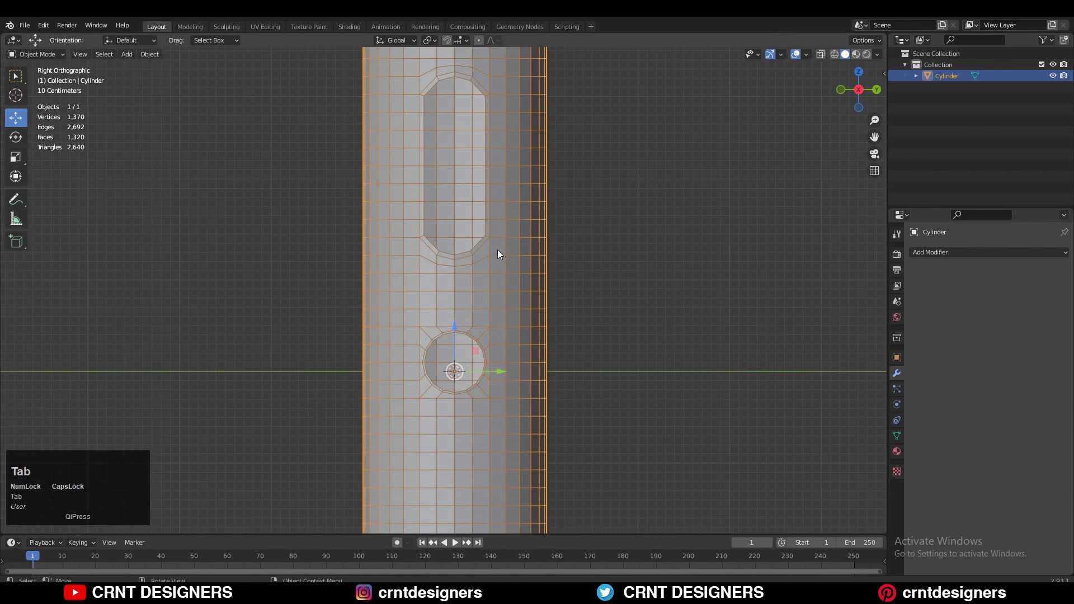
pyautogui.keyDown('shift'); pyautogui.moveTo(498, 252); pyautogui.dragTo(468, 317, button='middle'); pyautogui.keyUp('shift')
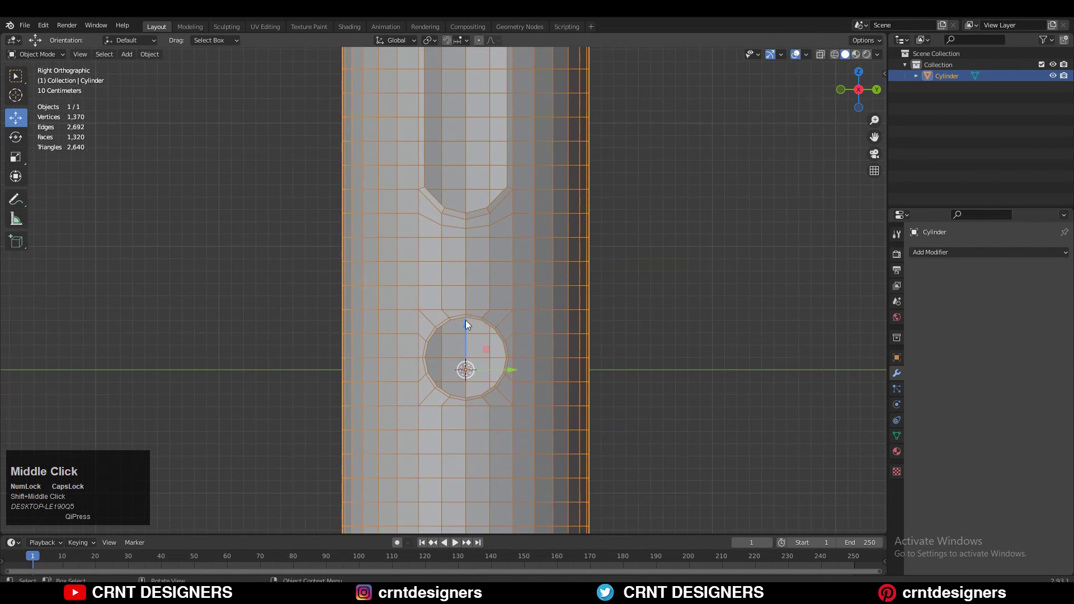
pyautogui.moveTo(466, 320); pyautogui.dragTo(470, 340)
pyautogui.press('Tab')
pyautogui.press('a')
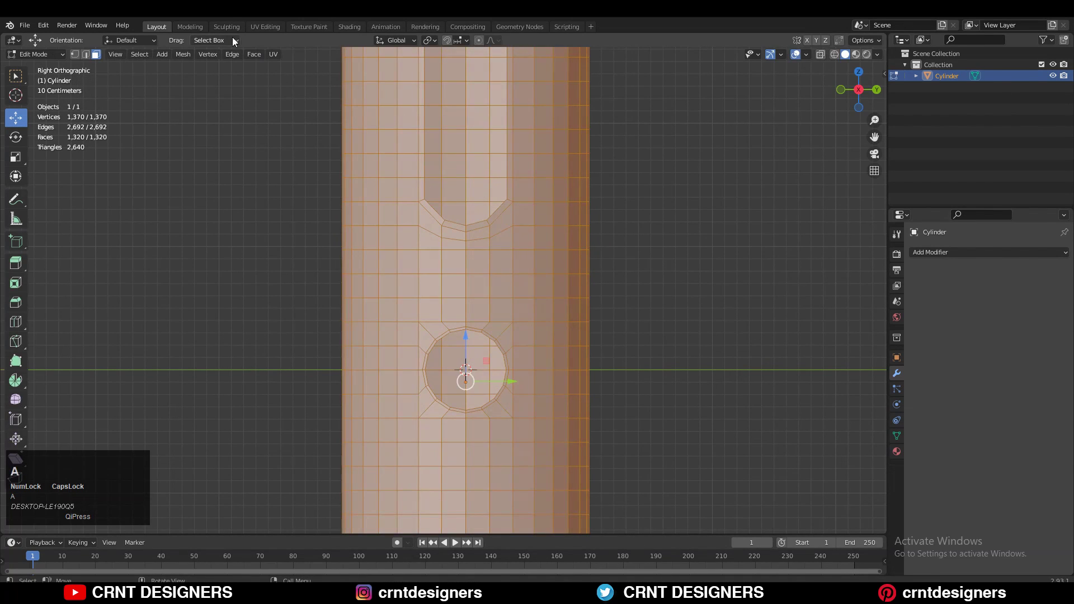
pyautogui.click(180, 55)
pyautogui.click(243, 211)
pyautogui.keyDown('ctrl'); pyautogui.moveTo(473, 274); pyautogui.dragTo(475, 341, button='middle'); pyautogui.keyUp('ctrl')
pyautogui.keyDown('shift'); pyautogui.moveTo(498, 277); pyautogui.dragTo(534, 270, button='middle'); pyautogui.keyUp('shift')
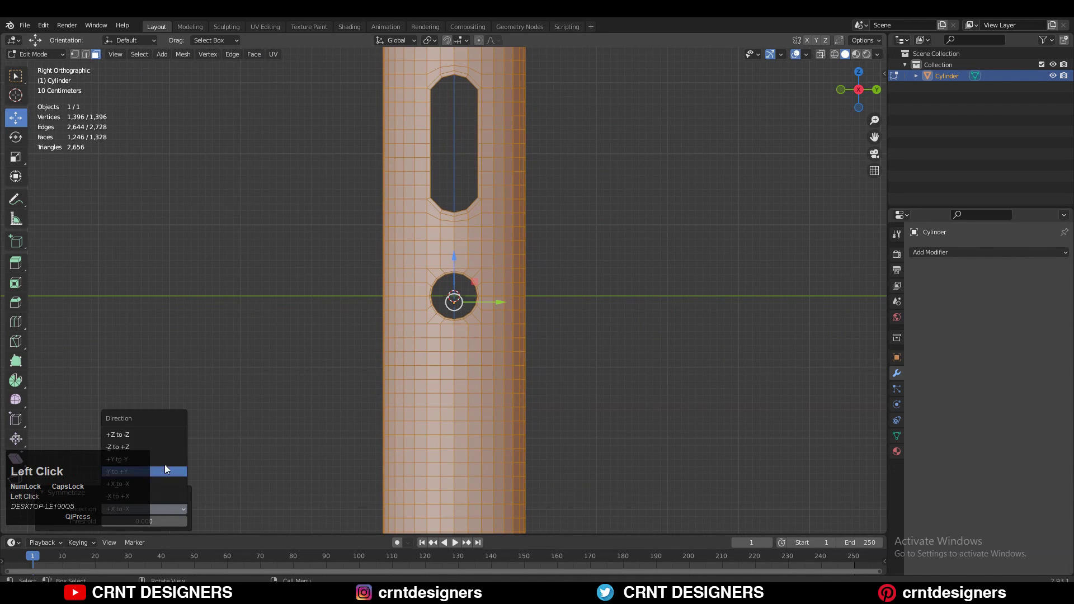
pyautogui.click(167, 434)
pyautogui.keyDown('ctrl'); pyautogui.moveTo(470, 341); pyautogui.dragTo(457, 253, button='middle'); pyautogui.keyUp('ctrl')
pyautogui.hotkey('ctrl', 'z')
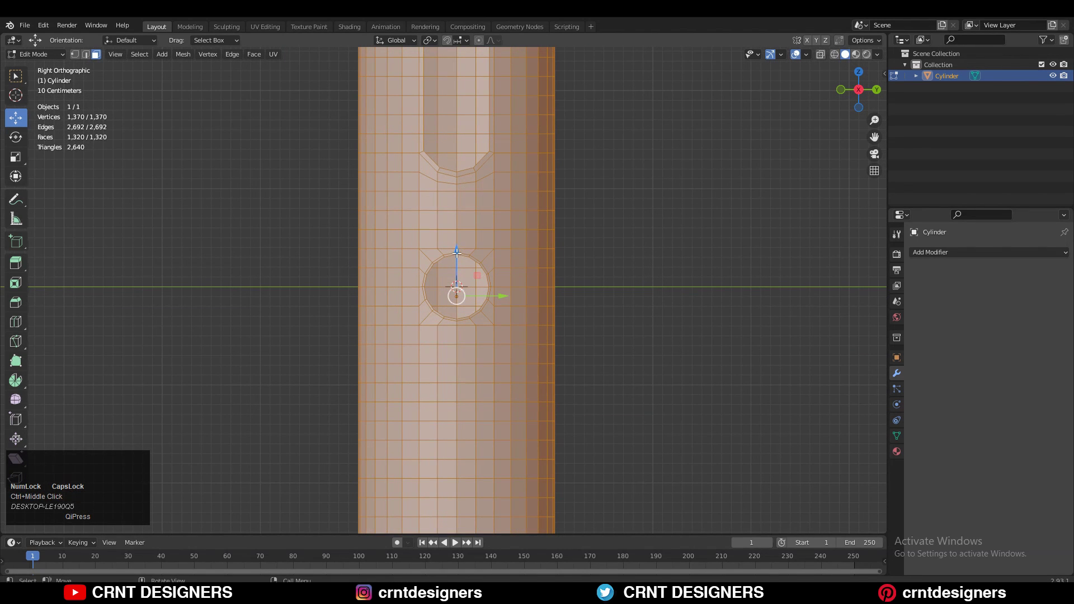
# Enable X-ray in the right view and delete the vertices of the cylinder's lower half
pyautogui.press('Tab')
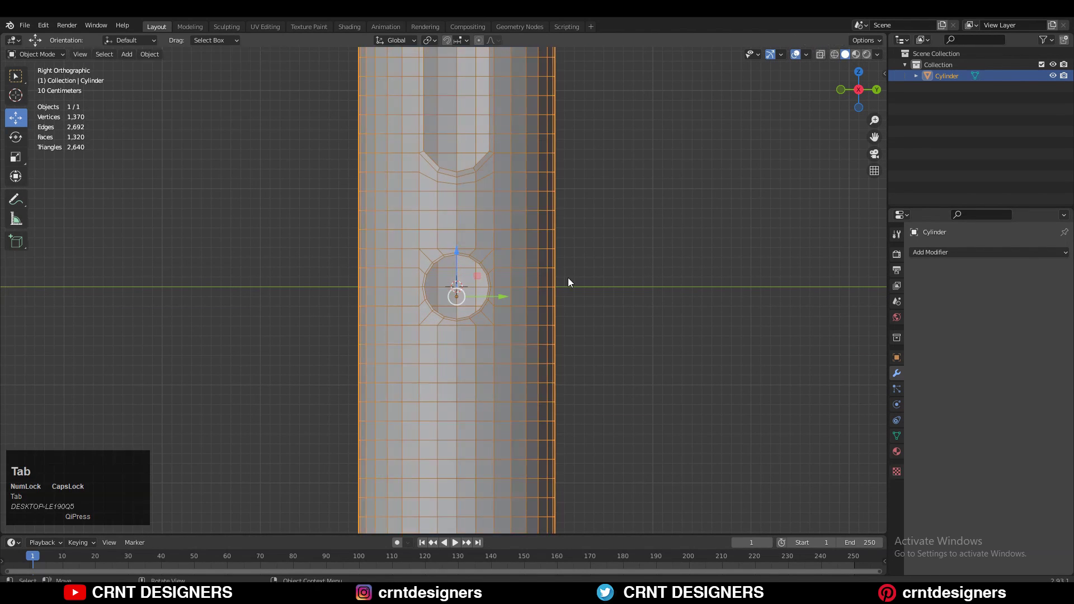
pyautogui.keyDown('ctrl'); pyautogui.moveTo(557, 274); pyautogui.dragTo(694, 195, button='middle'); pyautogui.keyUp('ctrl')
pyautogui.press('Tab')
pyautogui.press('Tab')
pyautogui.click(820, 55)
pyautogui.keyDown('ctrl'); pyautogui.moveTo(814, 60); pyautogui.dragTo(701, 267, button='middle'); pyautogui.keyUp('ctrl')
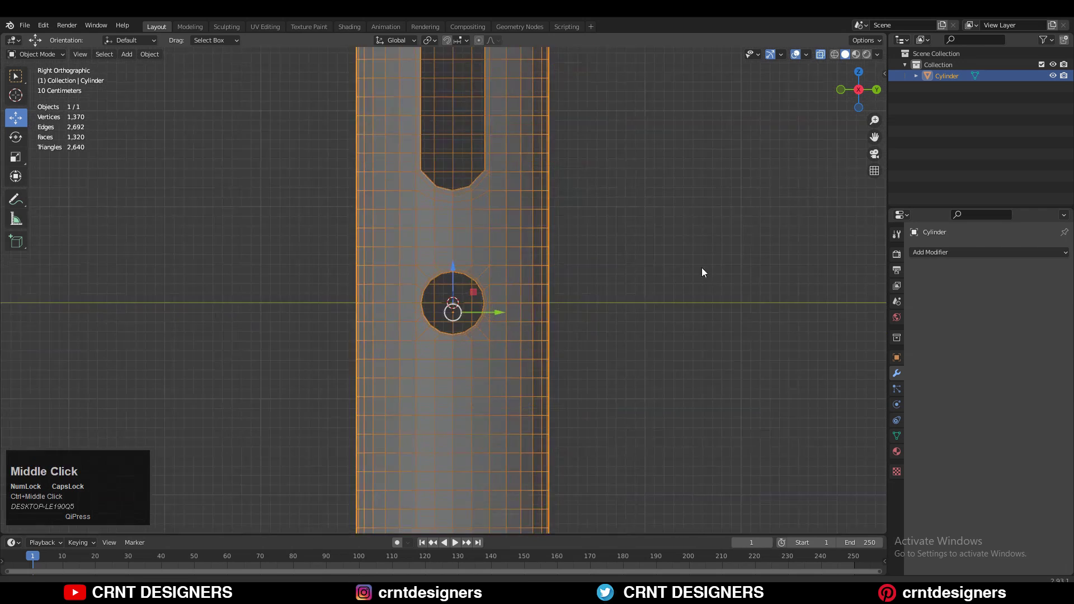
pyautogui.keyDown('shift'); pyautogui.moveTo(588, 297); pyautogui.dragTo(638, 177, button='middle'); pyautogui.keyUp('shift')
pyautogui.press('a')
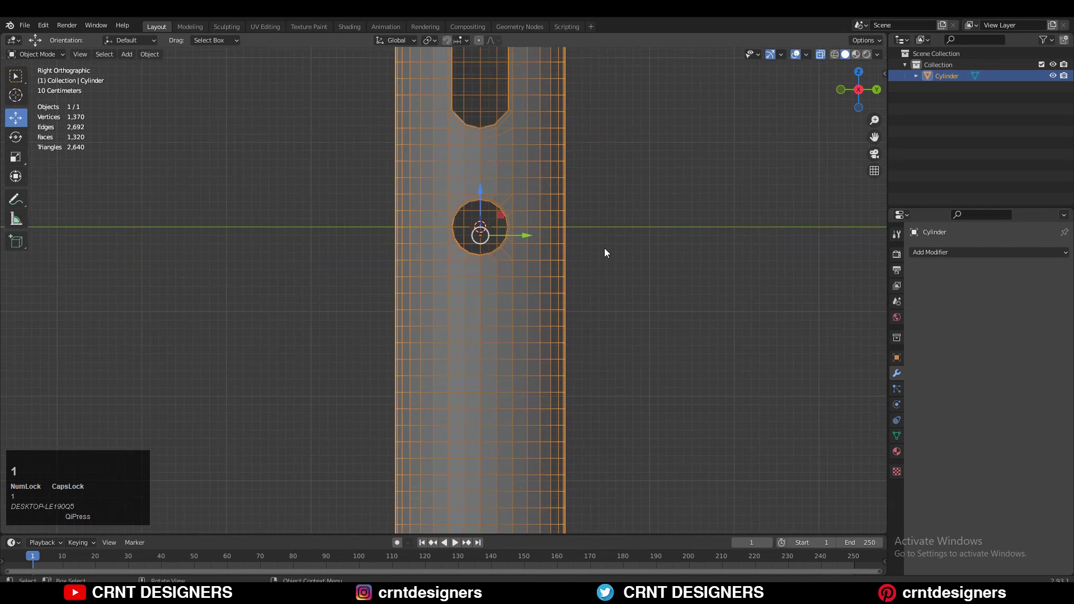
pyautogui.press('Tab')
pyautogui.keyDown('ctrl'); pyautogui.moveTo(601, 257); pyautogui.dragTo(576, 321, button='middle'); pyautogui.keyUp('ctrl')
pyautogui.keyDown('shift'); pyautogui.moveTo(575, 313); pyautogui.dragTo(572, 278, button='middle'); pyautogui.keyUp('shift')
pyautogui.press('1')
pyautogui.moveTo(379, 342); pyautogui.dragTo(312, 508)
pyautogui.press('x')
pyautogui.click(583, 231)
# Set the cylinder's origin to the 3D cursor in Object Mode
pyautogui.keyDown('shift'); pyautogui.moveTo(584, 218); pyautogui.dragTo(570, 283, button='middle'); pyautogui.keyUp('shift')
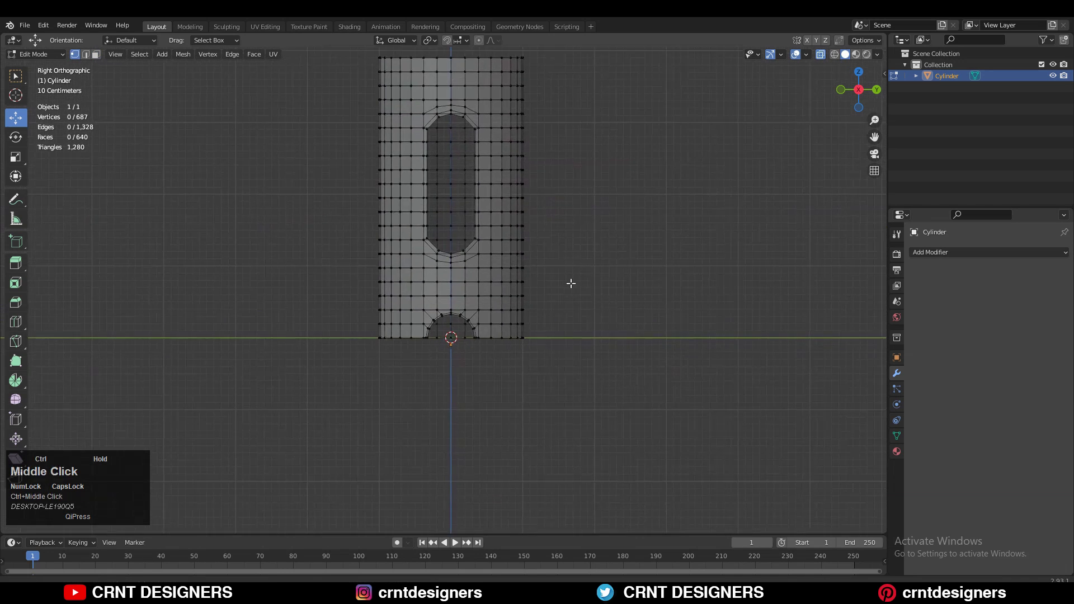
pyautogui.scroll(3, 492, 337)
pyautogui.press('Tab')
pyautogui.rightClick(486, 343)
pyautogui.moveTo(481, 383)
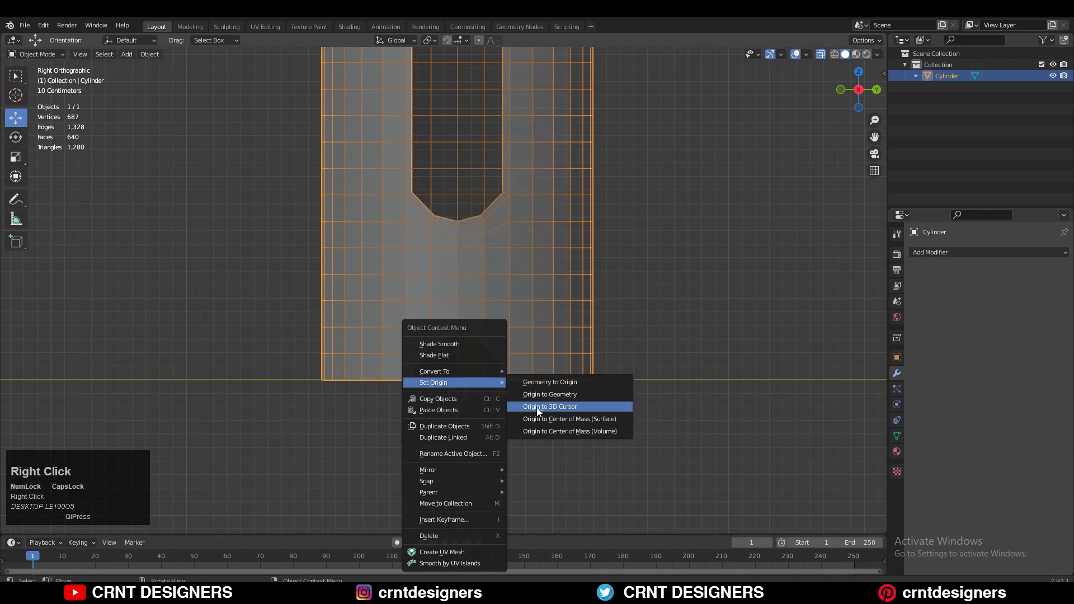
pyautogui.click(537, 407)
# Symmetrize the entire mesh with direction +Z to -Z, turn off X-ray and deselect the cylinder in Object Mode
pyautogui.press('Tab')
pyautogui.press('a')
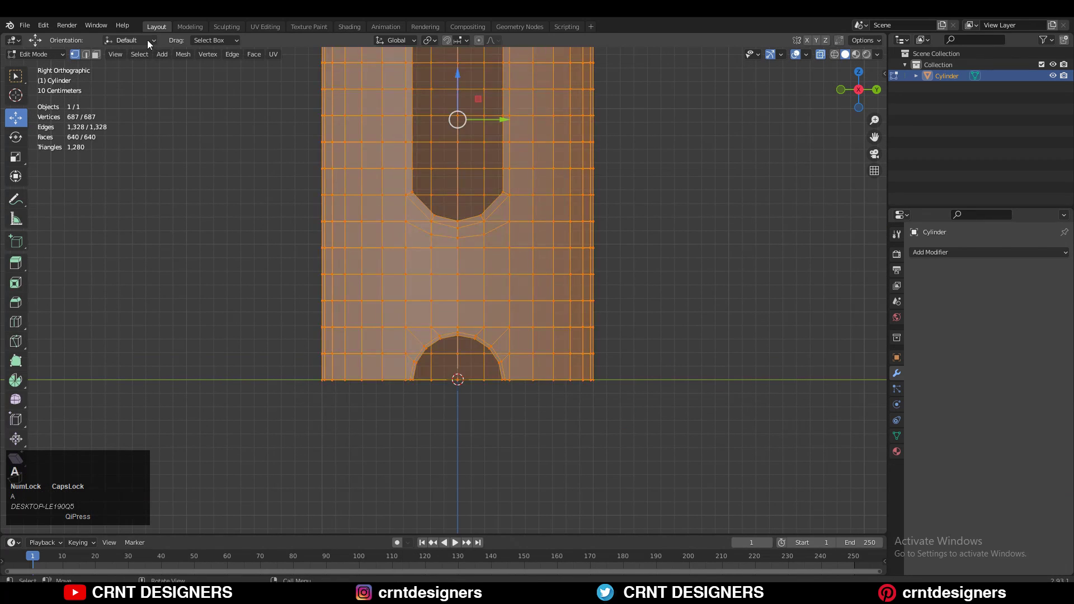
pyautogui.click(183, 54)
pyautogui.click(205, 210)
pyautogui.scroll(-2, 606, 299)
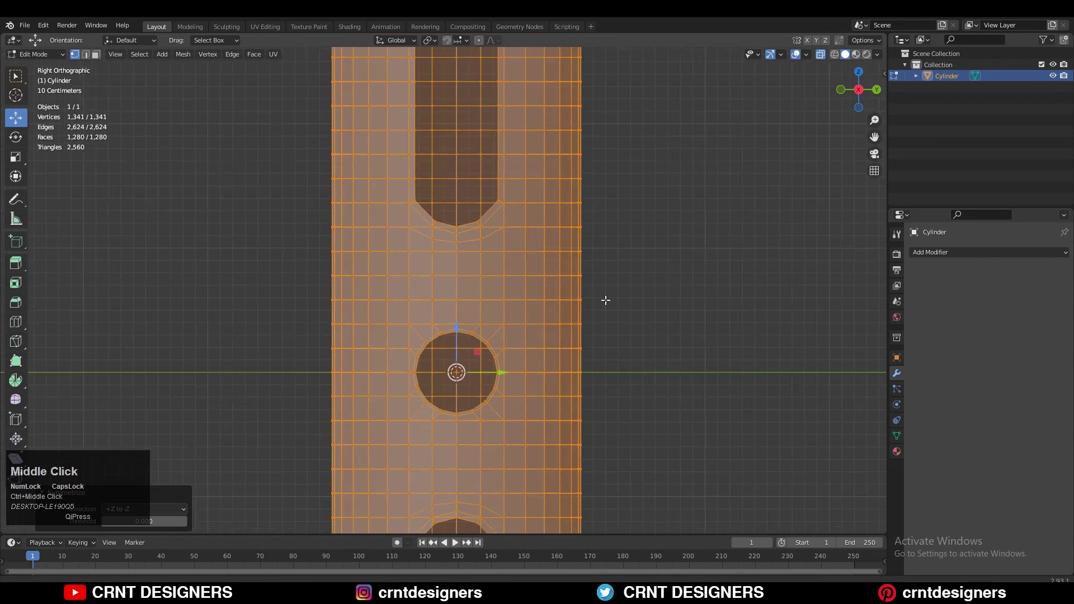
pyautogui.keyDown('shift'); pyautogui.moveTo(606, 299); pyautogui.dragTo(648, 127, button='middle'); pyautogui.keyUp('shift')
pyautogui.click(820, 55)
pyautogui.keyDown('ctrl'); pyautogui.moveTo(607, 252); pyautogui.dragTo(486, 321, button='middle'); pyautogui.keyUp('ctrl')
pyautogui.press('Tab')
pyautogui.click(697, 167)
# Extrude the whole mesh in place and scale it to 0.9 with Z locked to give the cylinder wall thickness
pyautogui.press('Tab')
pyautogui.press('2')
pyautogui.keyDown('alt'); pyautogui.click(453, 193); pyautogui.keyUp('alt')
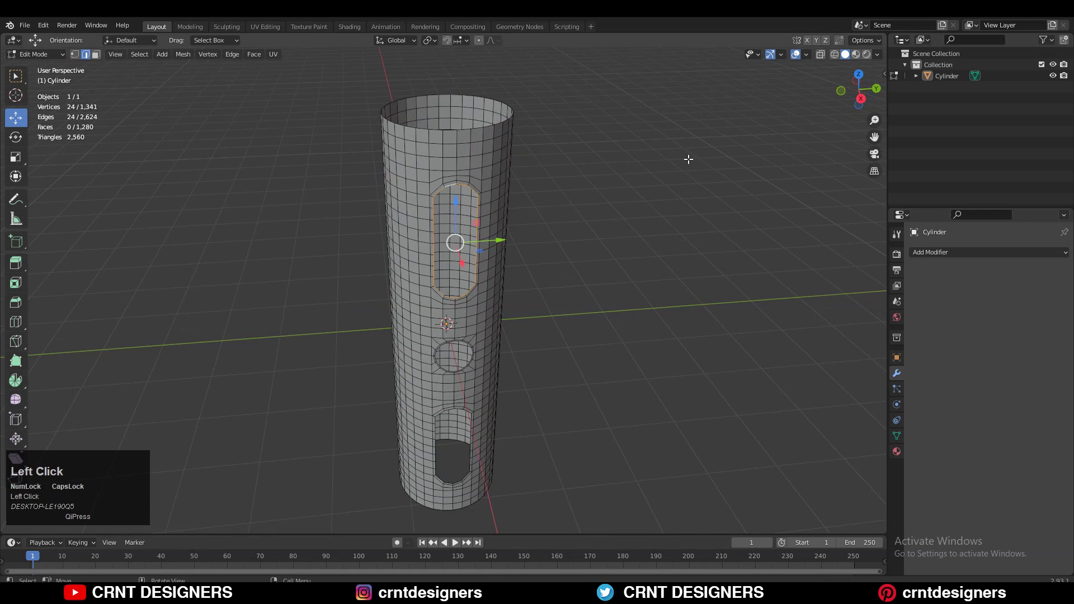
pyautogui.press('a')
pyautogui.moveTo(555, 201); pyautogui.dragTo(582, 274, button='middle')
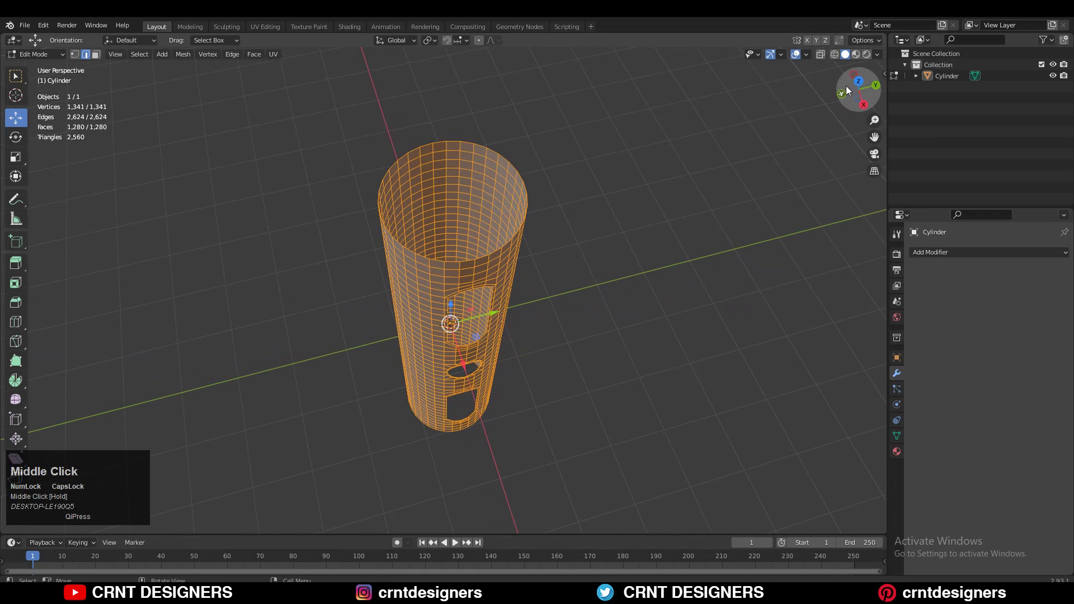
pyautogui.click(859, 85)
pyautogui.keyDown('ctrl'); pyautogui.moveTo(698, 216); pyautogui.dragTo(680, 212, button='middle'); pyautogui.keyUp('ctrl')
pyautogui.press('e')
pyautogui.rightClick(677, 217)
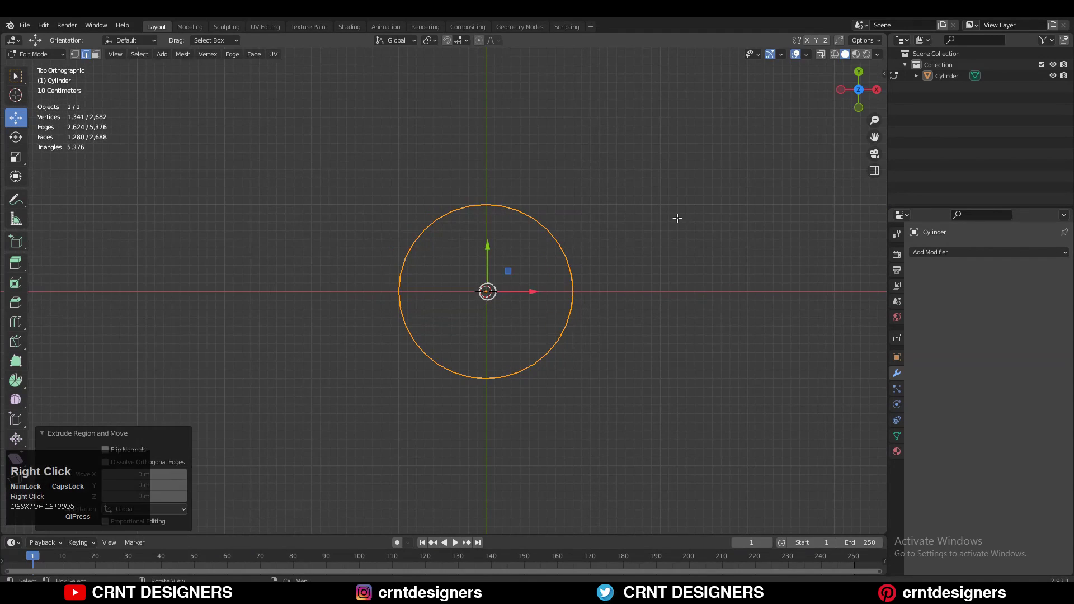
pyautogui.press('s')
pyautogui.hotkey('shift', 'z')
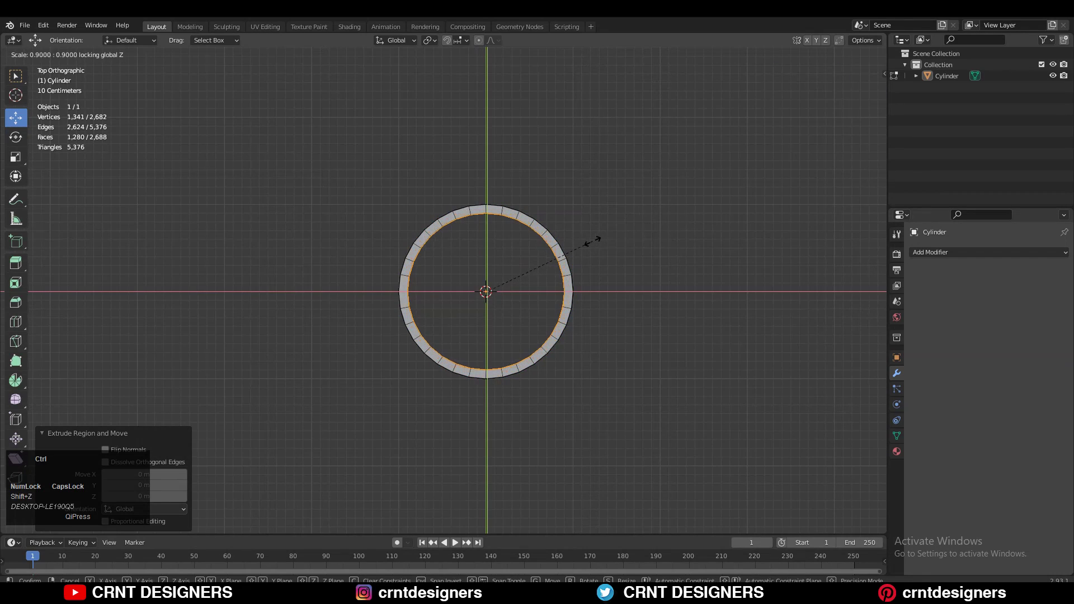
pyautogui.click(593, 240)
# Edge-slide the slot wall's outer edge loop inward by a factor of 0.2
pyautogui.moveTo(582, 240); pyautogui.dragTo(547, 292, button='middle')
pyautogui.scroll(4, 502, 272)
pyautogui.scroll(4, 539, 300)
pyautogui.press('2')
pyautogui.keyDown('alt'); pyautogui.click(538, 300); pyautogui.keyUp('alt')
pyautogui.keyDown('ctrl'); pyautogui.moveTo(591, 230); pyautogui.dragTo(592, 338, button='middle'); pyautogui.keyUp('ctrl')
pyautogui.keyDown('shift'); pyautogui.moveTo(582, 201); pyautogui.dragTo(526, 277, button='middle'); pyautogui.keyUp('shift')
pyautogui.keyDown('shift'); pyautogui.moveTo(456, 265); pyautogui.dragTo(506, 321, button='middle'); pyautogui.keyUp('shift')
pyautogui.press('g')
pyautogui.press('g')
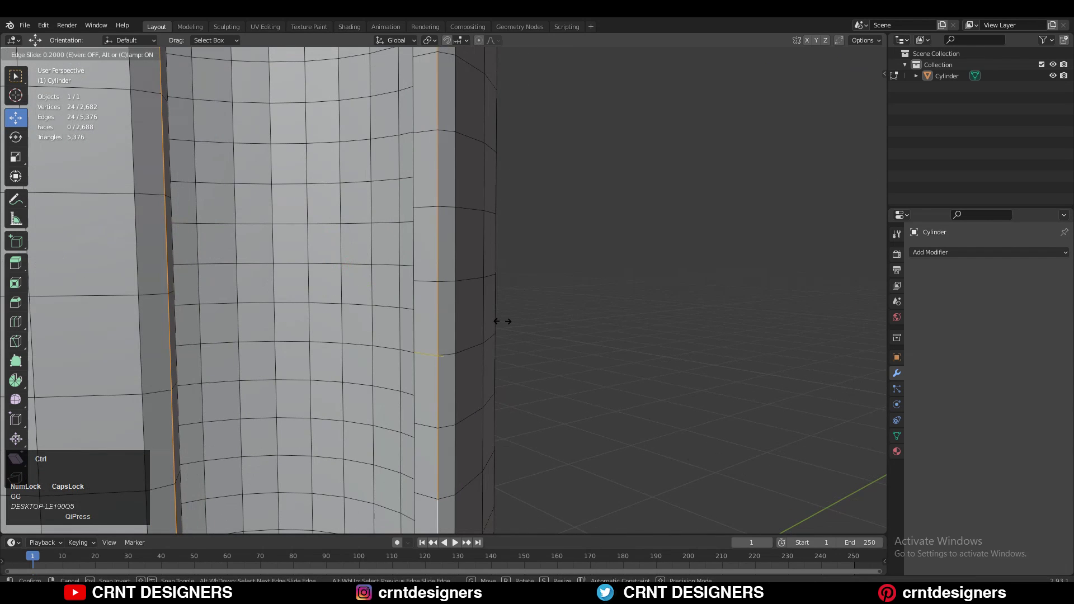
pyautogui.click(502, 321)
# Edge-slide the slot wall's inner edge loop
pyautogui.keyDown('alt'); pyautogui.click(418, 301); pyautogui.keyUp('alt')
pyautogui.press('g')
pyautogui.press('g')
# Edge-slide the circular hole's outer edge loop inward by 0.2 and its inner edge loop by 0.3
pyautogui.moveTo(440, 293); pyautogui.dragTo(404, 316, button='middle')
pyautogui.keyDown('alt'); pyautogui.click(386, 358); pyautogui.keyUp('alt')
pyautogui.keyDown('ctrl'); pyautogui.moveTo(387, 360); pyautogui.dragTo(436, 312, button='middle'); pyautogui.keyUp('ctrl')
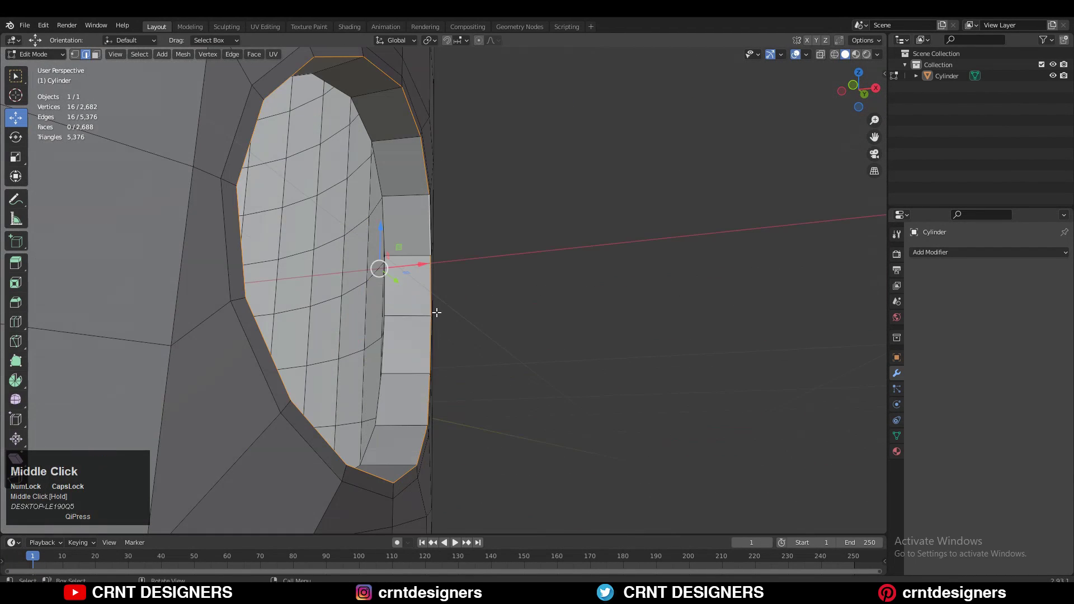
pyautogui.click(427, 311)
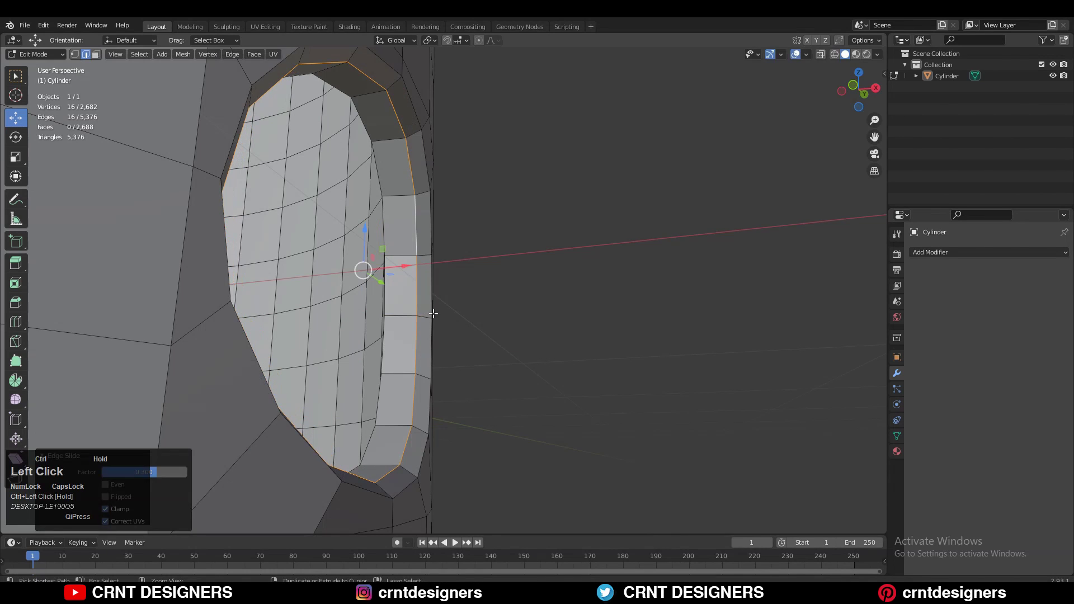
pyautogui.hotkey('ctrl', 'z')
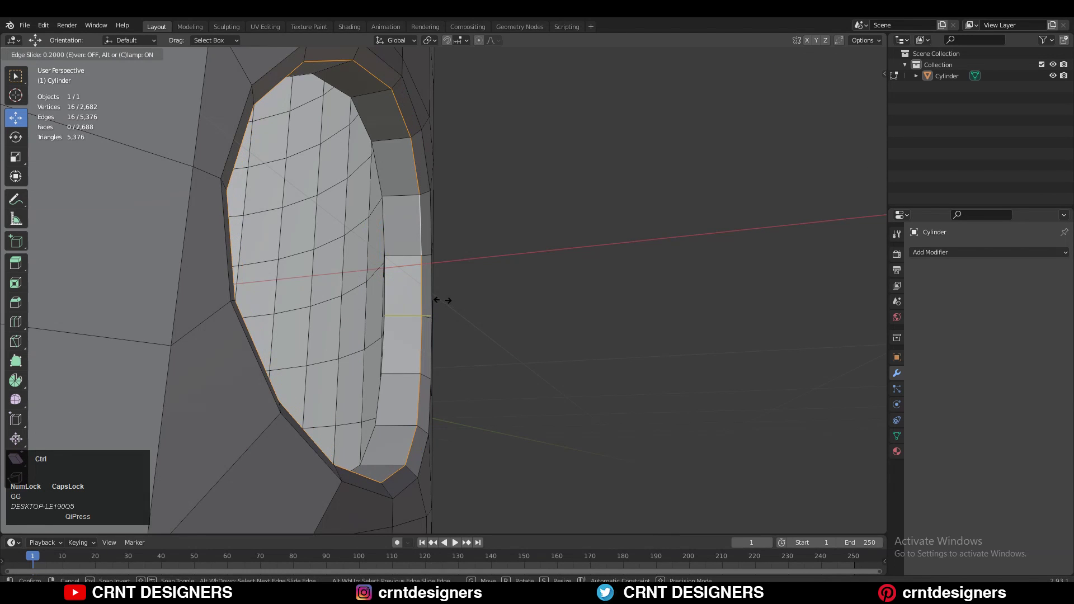
pyautogui.click(434, 301)
pyautogui.keyDown('alt'); pyautogui.click(393, 225); pyautogui.keyUp('alt')
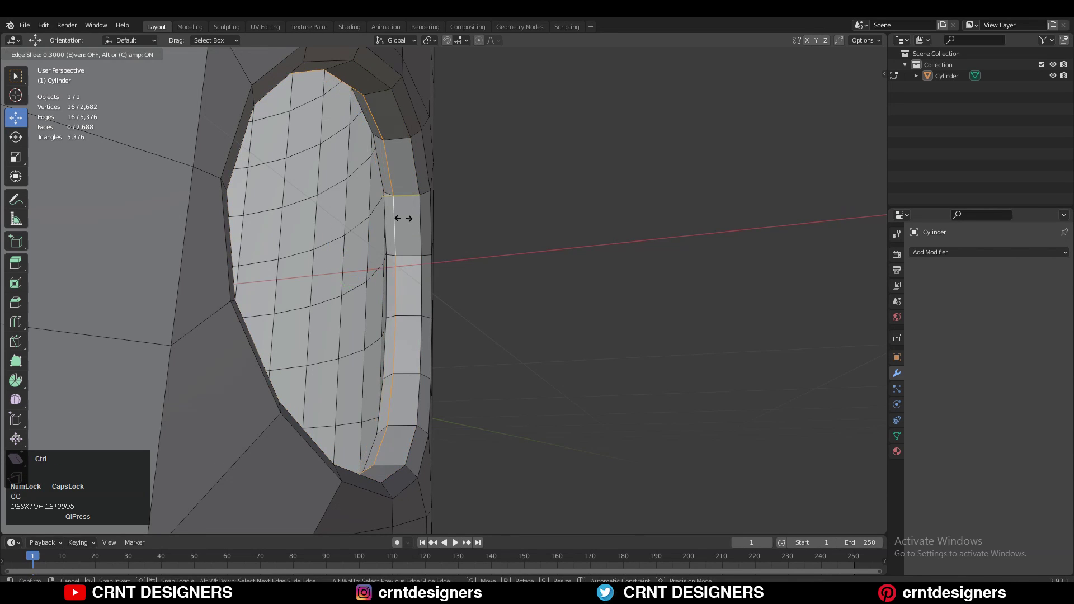
pyautogui.click(403, 218)
# Select the face rings on the walls of the circular hole and the upper slot, and inset them by about 0.014 m
pyautogui.press('3')
pyautogui.keyDown('alt'); pyautogui.click(407, 206); pyautogui.keyUp('alt')
pyautogui.moveTo(408, 86); pyautogui.dragTo(380, 168, button='middle')
pyautogui.keyDown('shift'); pyautogui.moveTo(380, 167); pyautogui.dragTo(507, 272, button='middle'); pyautogui.keyUp('shift')
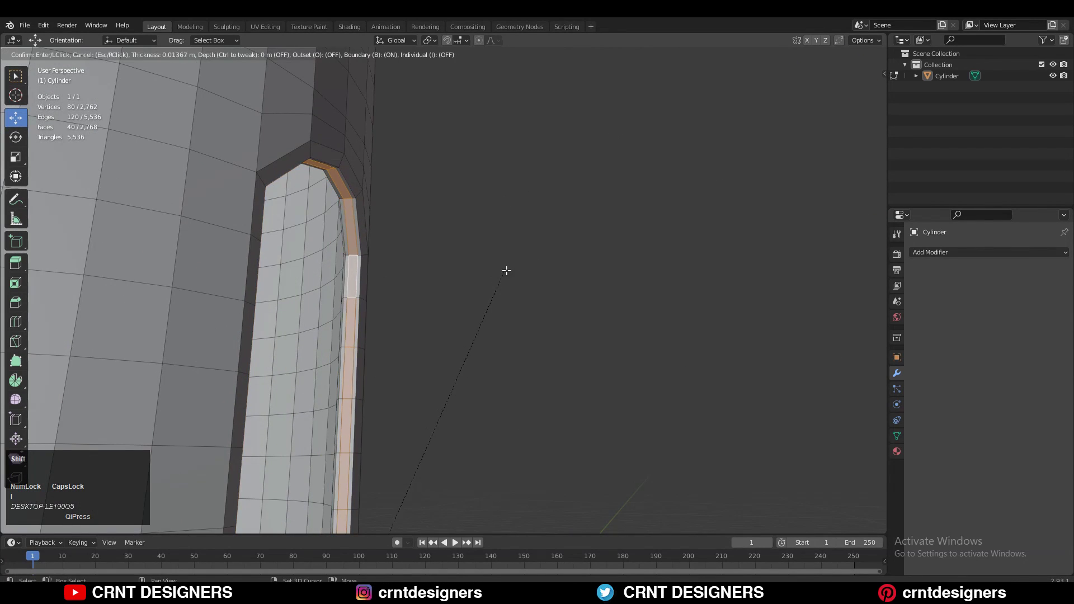
pyautogui.click(510, 268)
# Add two supporting loop cuts to the border ring around the slot
pyautogui.scroll(-5, 509, 268)
pyautogui.moveTo(307, 297); pyautogui.dragTo(514, 193, button='middle')
pyautogui.hotkey('ctrl', 'r')
pyautogui.click(521, 192)
pyautogui.click(514, 193)
pyautogui.hotkey('ctrl', 'r')
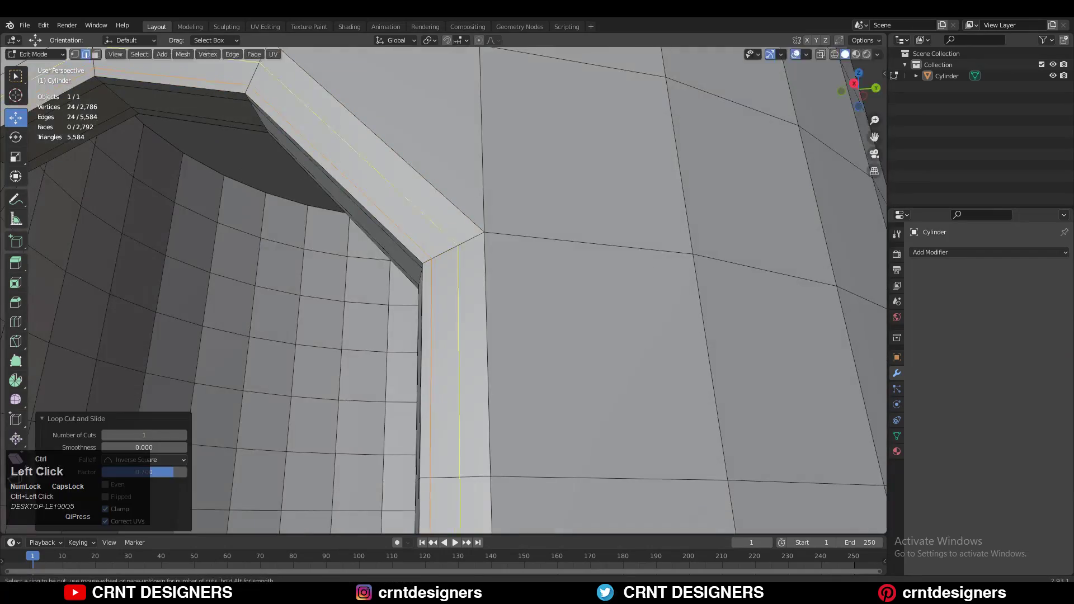
pyautogui.click(457, 246)
# Add supporting loop cuts along the rim of the circular hole
pyautogui.moveTo(476, 237); pyautogui.dragTo(537, 269, button='middle')
pyautogui.hotkey('ctrl', 'r')
pyautogui.click(587, 184)
pyautogui.click(590, 182)
pyautogui.moveTo(591, 182); pyautogui.dragTo(470, 179, button='middle')
pyautogui.hotkey('ctrl', 'r')
pyautogui.click(321, 261)
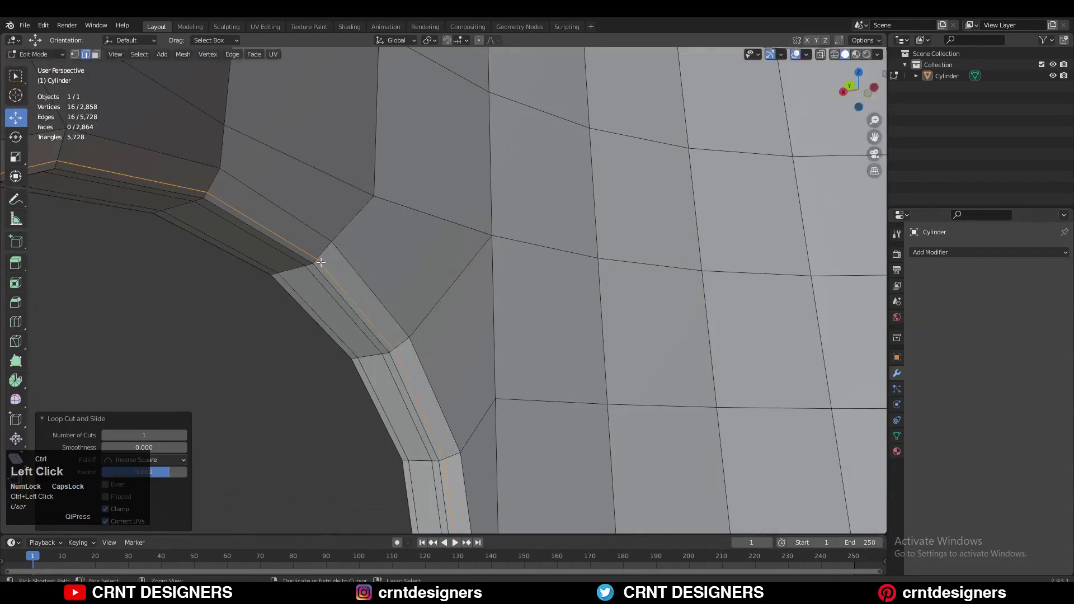
pyautogui.moveTo(321, 262); pyautogui.dragTo(335, 358, button='middle')
pyautogui.hotkey('ctrl', 'r')
pyautogui.click(410, 379)
pyautogui.click(410, 376)
# Add a level 1 Subdivision modifier to the cylinder in Object Mode and deselect it
pyautogui.press('Tab')
pyautogui.hotkey('ctrl', '1')
pyautogui.click(644, 313)
pyautogui.moveTo(556, 345); pyautogui.dragTo(565, 392, button='middle')
# Select the face ring on the cylinder's end rim in Edit Mode and inset it
pyautogui.press('Tab')
pyautogui.keyDown('alt'); pyautogui.click(529, 265); pyautogui.keyUp('alt')
pyautogui.scroll(4, 627, 246)
pyautogui.press('i')
pyautogui.click(746, 238)
# Return to Object Mode and set the Subdivision modifier's viewport level to 2
pyautogui.press('Tab')
pyautogui.moveTo(727, 238); pyautogui.dragTo(486, 207, button='middle')
pyautogui.click(1051, 302)
# Add two supporting loop cuts near the cylinder's top rim, and return to Object Mode with the cylinder deselected
pyautogui.press('Tab')
pyautogui.hotkey('ctrl', 'r')
pyautogui.click(451, 189)
pyautogui.click(451, 157)
pyautogui.moveTo(352, 171); pyautogui.dragTo(313, 247, button='middle')
pyautogui.hotkey('ctrl', 'r')
pyautogui.click(298, 182)
pyautogui.click(301, 169)
pyautogui.press('Tab')
pyautogui.scroll(-8, 447, 212)
pyautogui.click(660, 246)
pyautogui.moveTo(660, 246); pyautogui.dragTo(693, 235, button='middle')
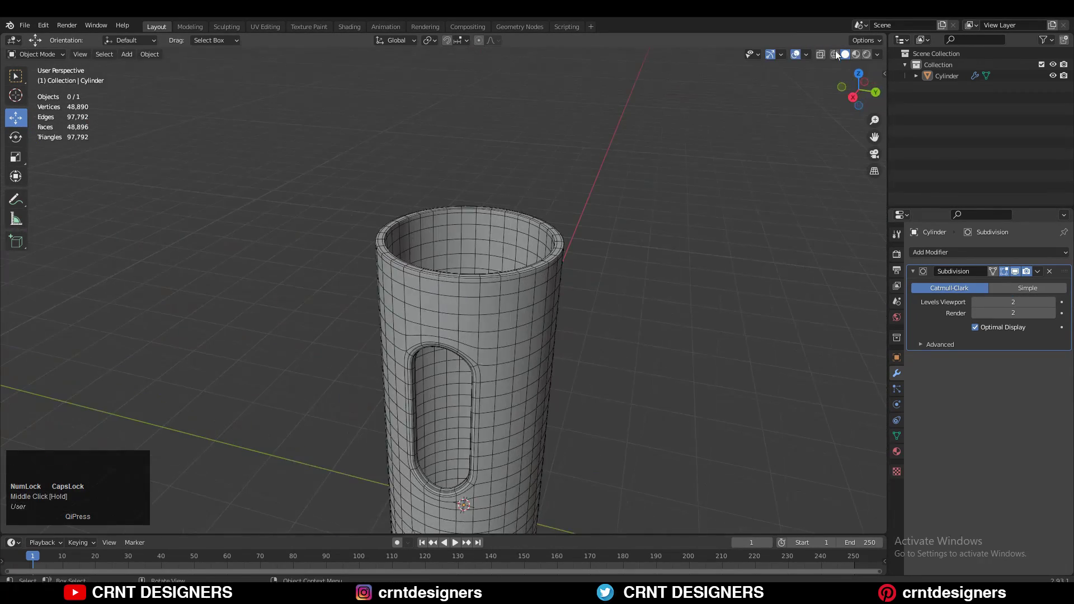
# Inspect the cylinder's rim and openings with the viewport overlays hidden, and select the cylinder
pyautogui.click(794, 54)
pyautogui.scroll(-4, 498, 280)
pyautogui.moveTo(501, 358); pyautogui.dragTo(476, 450, button='middle')
pyautogui.scroll(5, 505, 320)
pyautogui.click(488, 300)
pyautogui.keyDown('shift'); pyautogui.moveTo(476, 450); pyautogui.dragTo(470, 392, button='middle'); pyautogui.keyUp('shift')
pyautogui.click(795, 54)
# Symmetrize the entire cylinder mesh along Z in Edit Mode, return to Object Mode, and save the file
pyautogui.press('Tab')
pyautogui.moveTo(531, 224); pyautogui.dragTo(503, 179, button='middle')
pyautogui.press('a')
pyautogui.click(183, 55)
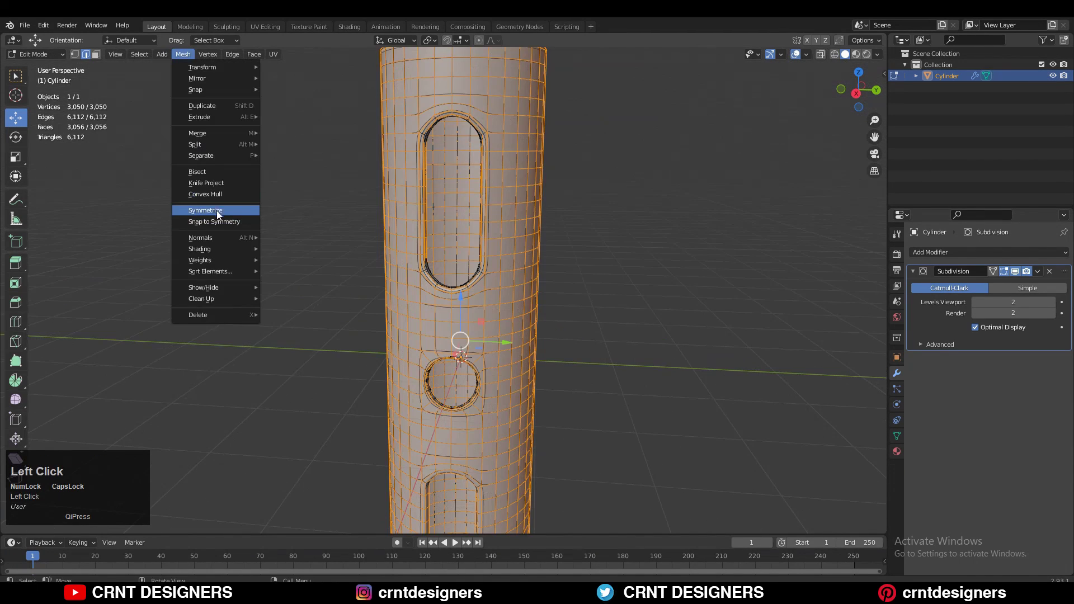
pyautogui.click(217, 213)
pyautogui.moveTo(560, 302)
pyautogui.mouseDown(button='middle')
pyautogui.moveTo(525, 249)
pyautogui.moveTo(554, 291)
pyautogui.mouseUp(button='middle')
pyautogui.press('Tab')
pyautogui.scroll(4, 525, 249)
pyautogui.click(761, 97)
pyautogui.hotkey('ctrl', 's')
# Examine the cylinder's vertex layout from the top view in Edit Mode with X-ray on
pyautogui.scroll(-6, 559, 224)
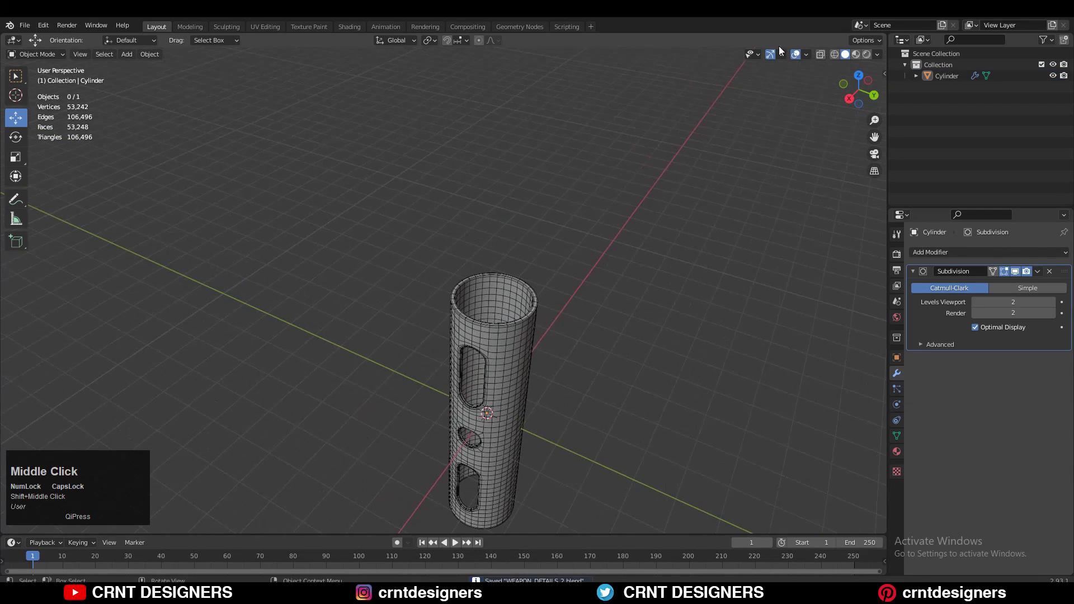
pyautogui.click(859, 76)
pyautogui.scroll(6, 563, 196)
pyautogui.keyDown('shift'); pyautogui.moveTo(562, 196); pyautogui.dragTo(571, 290, button='middle'); pyautogui.keyUp('shift')
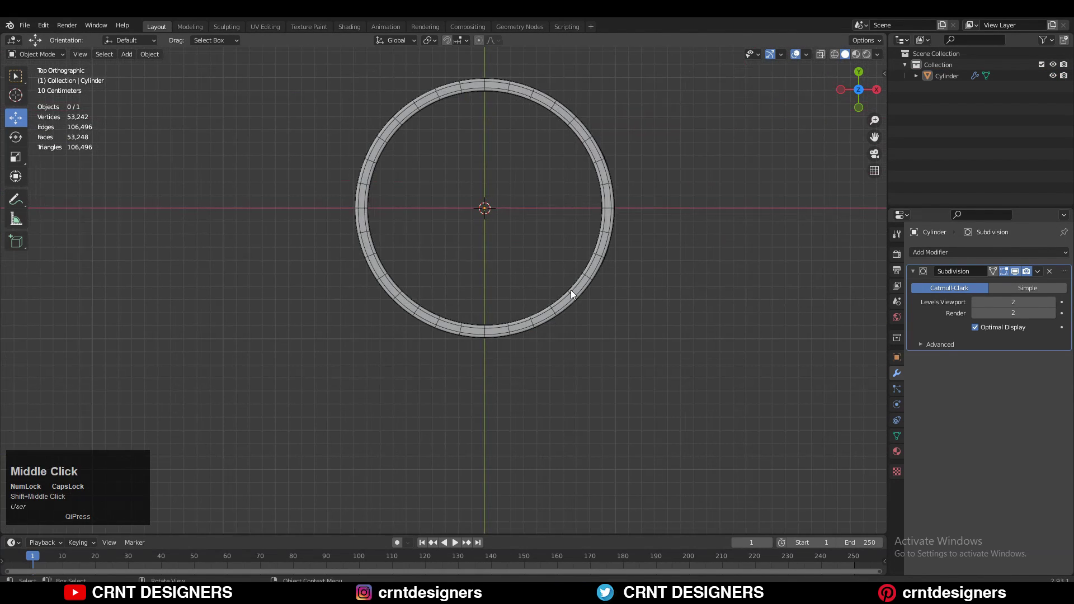
pyautogui.click(570, 291)
pyautogui.keyDown('shift'); pyautogui.moveTo(676, 186); pyautogui.dragTo(681, 205, button='middle'); pyautogui.keyUp('shift')
pyautogui.press('Tab')
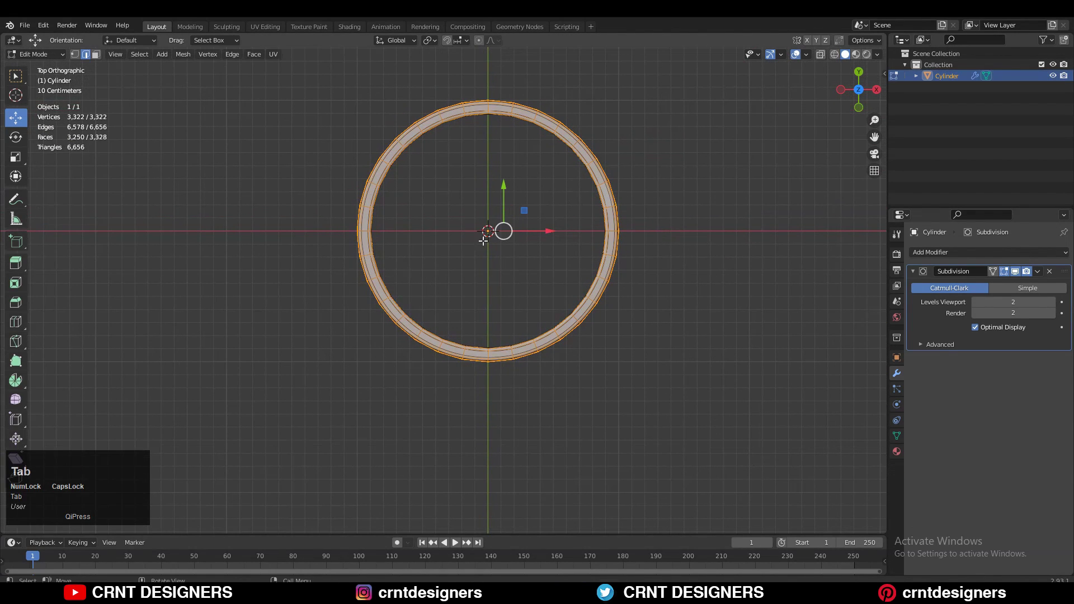
pyautogui.click(820, 55)
pyautogui.press('1')
pyautogui.keyDown('shift'); pyautogui.moveTo(428, 269); pyautogui.dragTo(443, 314, button='middle'); pyautogui.keyUp('shift')
pyautogui.click(526, 168)
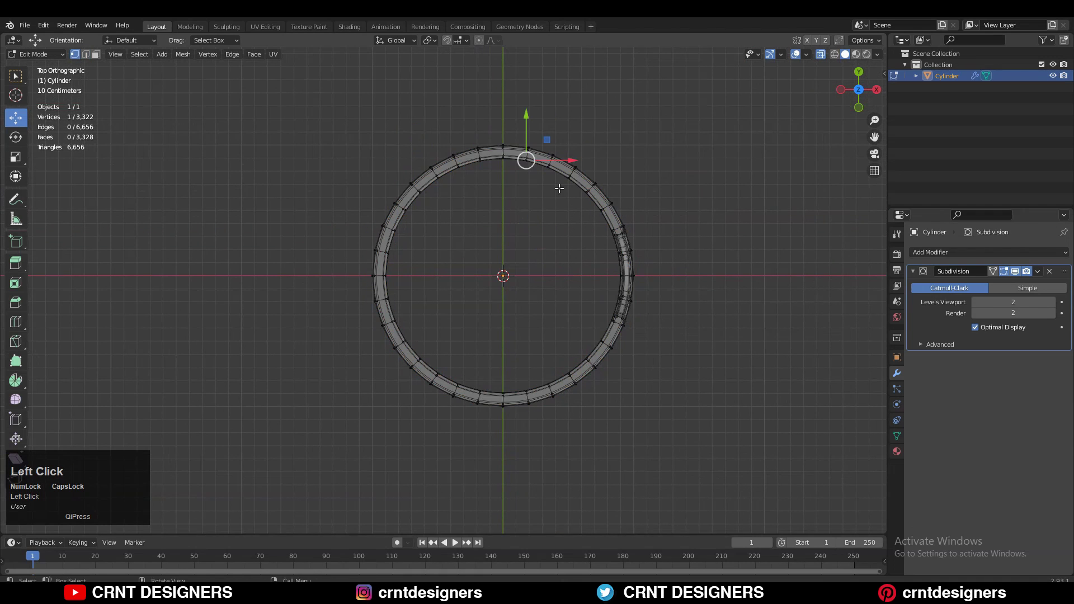
pyautogui.press('a')
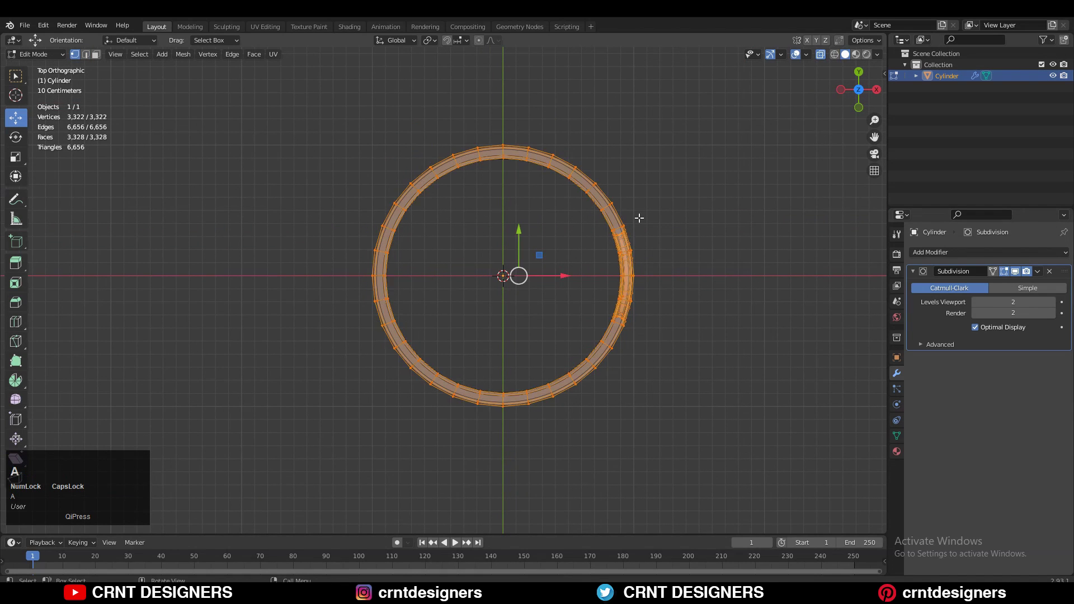
pyautogui.rightClick(558, 278)
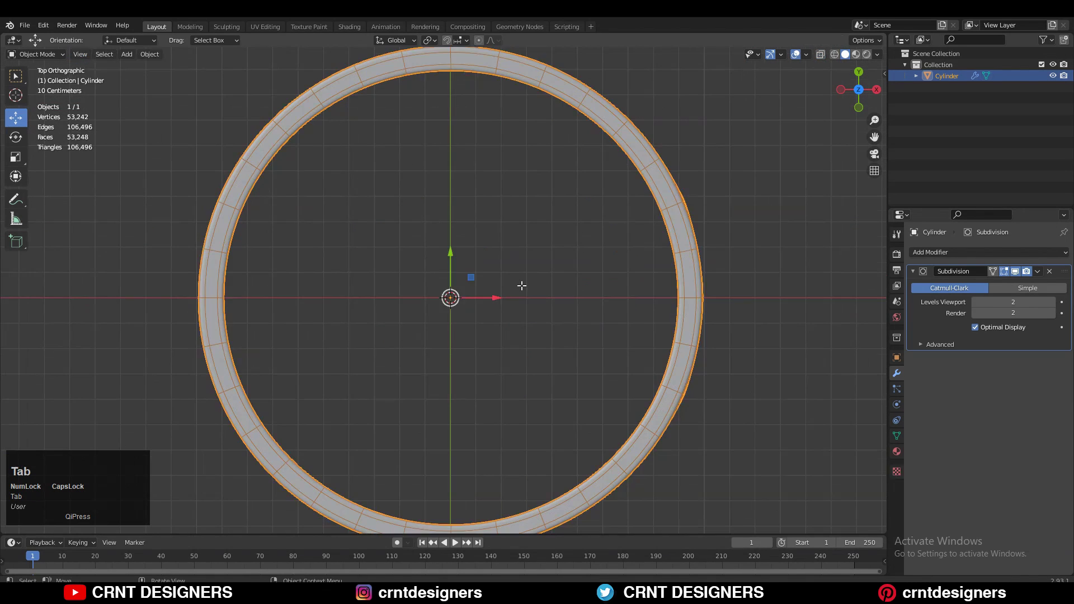
# Symmetrize the entire cylinder mesh in Edit Mode with the direction set to +X to -X
pyautogui.press('Tab')
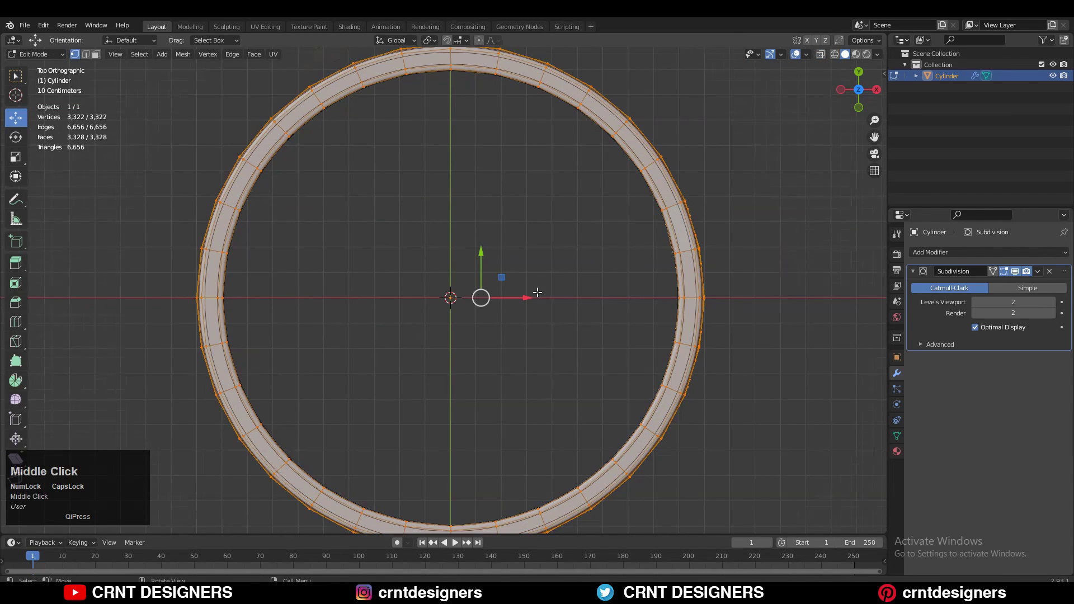
pyautogui.moveTo(537, 292); pyautogui.dragTo(345, 150, button='middle')
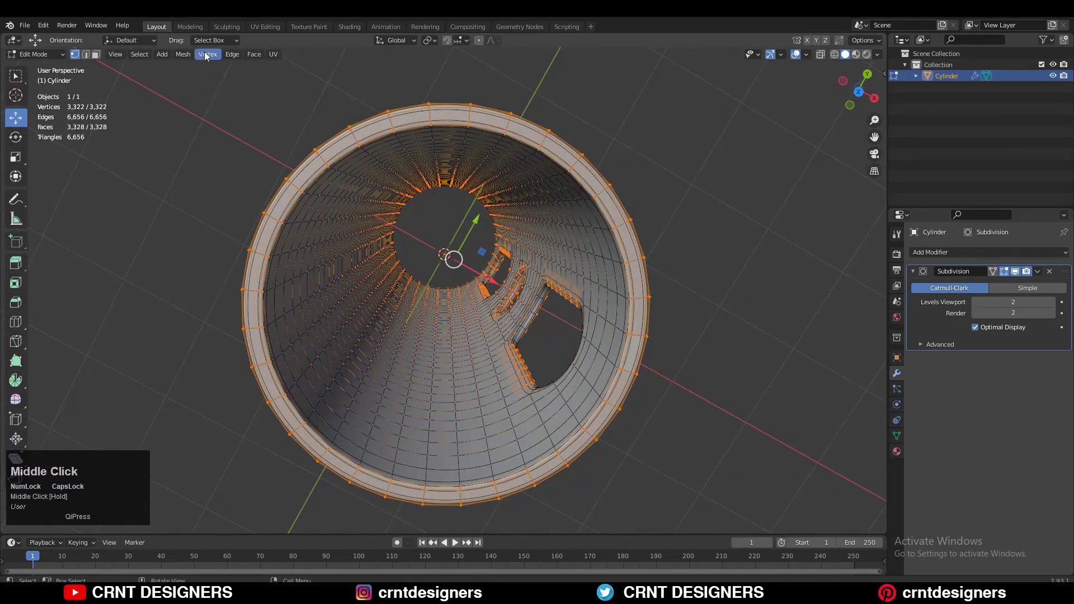
pyautogui.press('3')
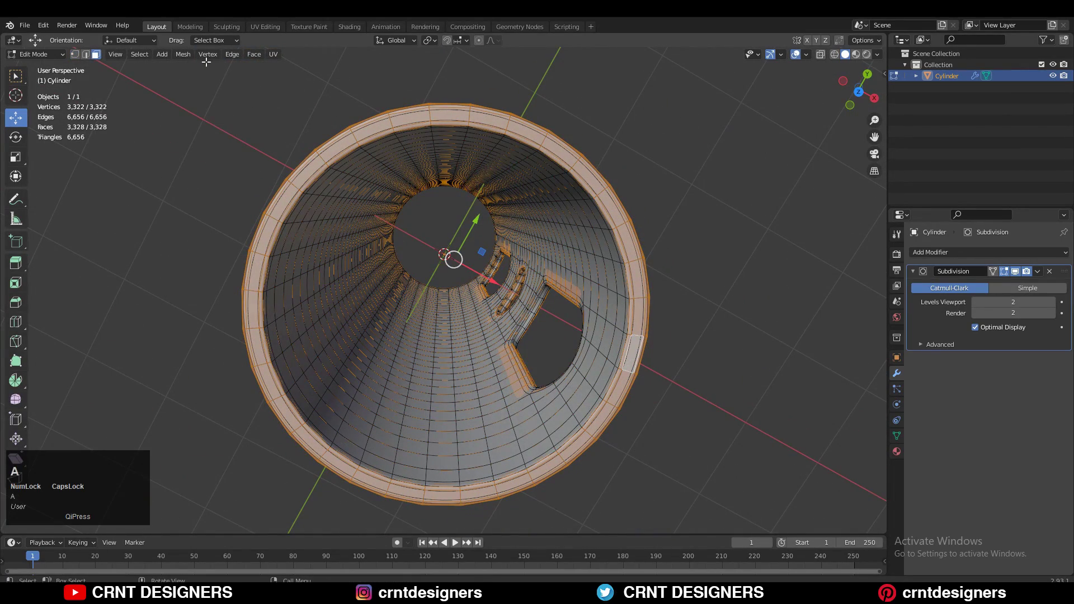
pyautogui.click(184, 54)
pyautogui.click(219, 211)
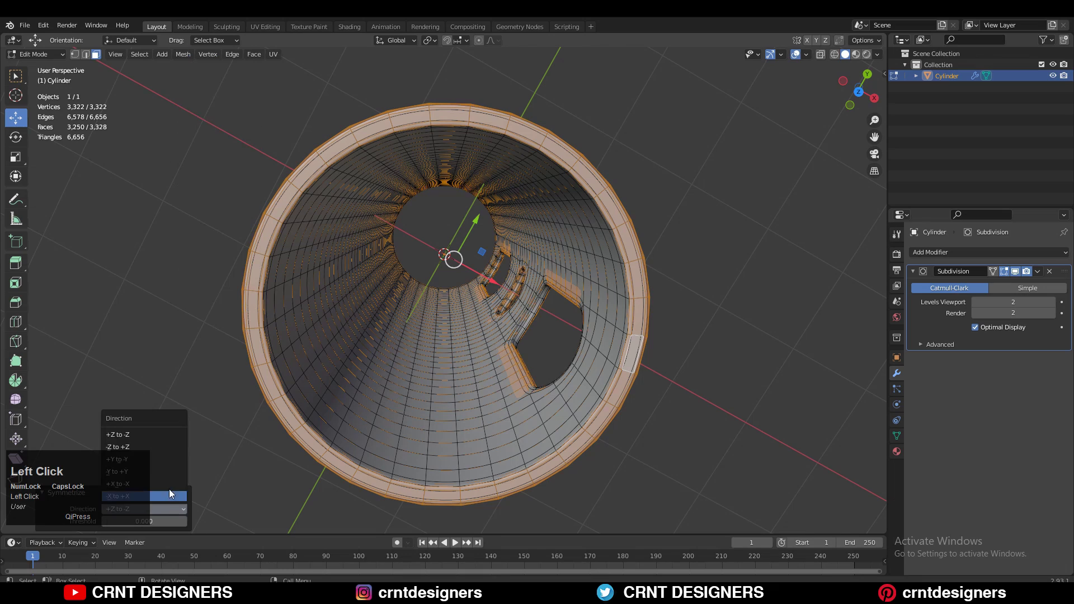
pyautogui.click(165, 495)
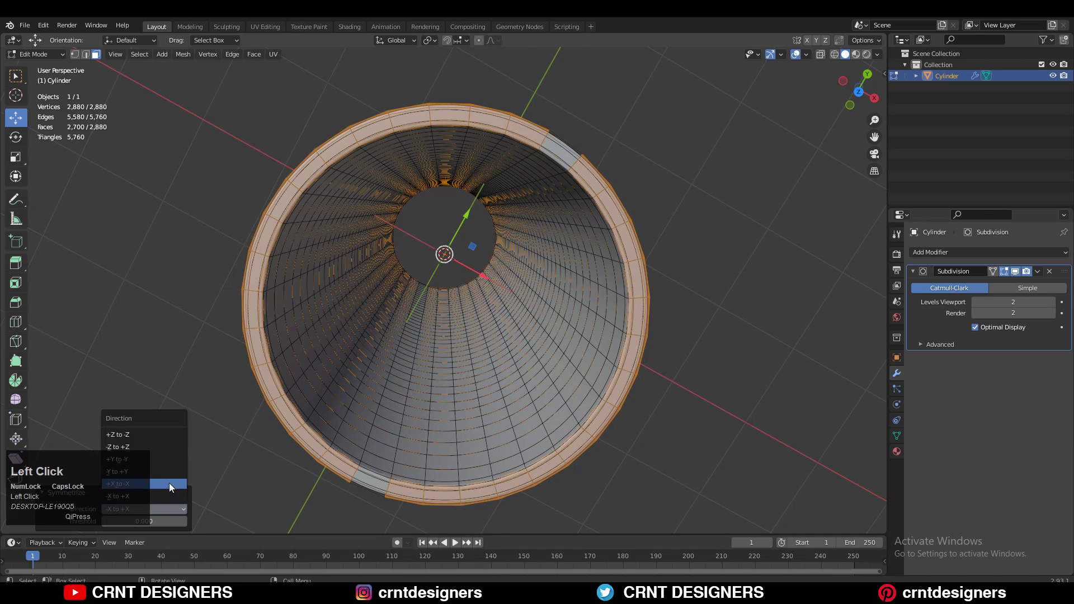
pyautogui.click(169, 483)
# Turn off the Subdivision modifier's viewport display and dissolve the extra lengthwise edge loops at the cylinder's seam
pyautogui.moveTo(486, 310); pyautogui.dragTo(665, 270, button='middle')
pyautogui.click(1015, 272)
pyautogui.moveTo(665, 270); pyautogui.dragTo(387, 239, button='middle')
pyautogui.scroll(2, 647, 213)
pyautogui.keyDown('shift'); pyautogui.moveTo(387, 239); pyautogui.dragTo(426, 295, button='middle'); pyautogui.keyUp('shift')
pyautogui.press('2')
pyautogui.keyDown('alt'); pyautogui.click(390, 193); pyautogui.keyUp('alt')
pyautogui.hotkey('ctrl', 'x')
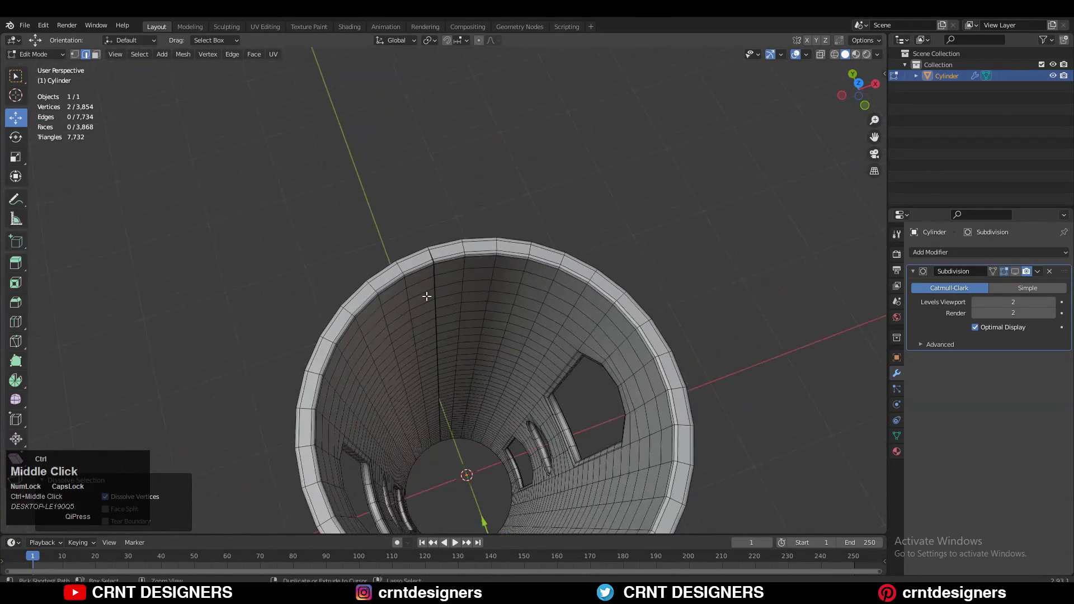
pyautogui.scroll(4, 426, 294)
pyautogui.keyDown('alt'); pyautogui.keyDown('shift'); pyautogui.click(425, 230); pyautogui.keyUp('shift'); pyautogui.keyUp('alt')
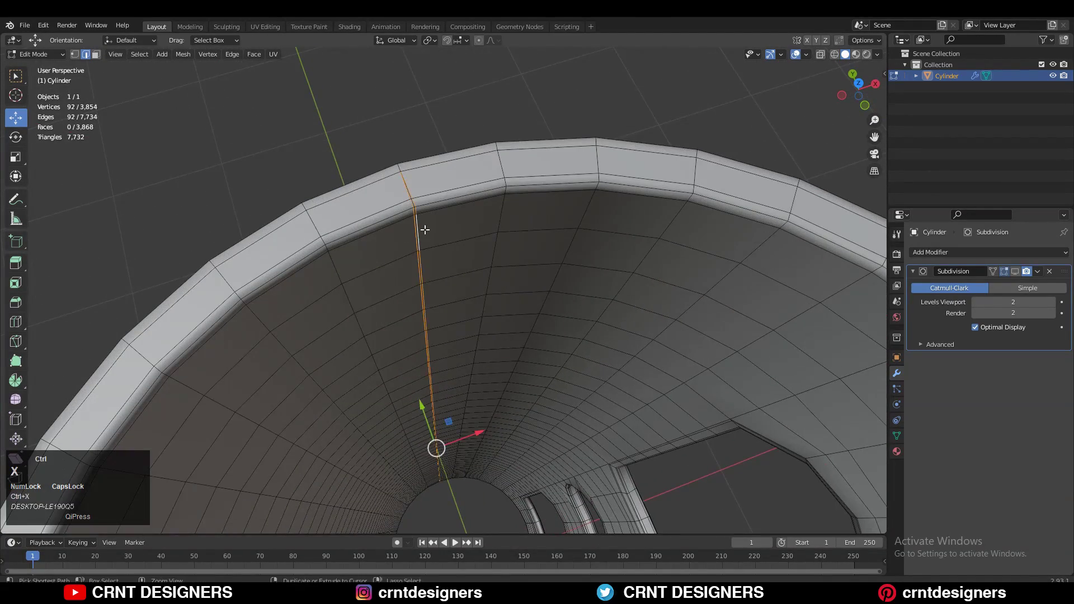
pyautogui.hotkey('ctrl', 'x')
# Return to Object Mode, restore the Subdivision modifier's viewport display, and check the smoothed cylinder with overlays hidden
pyautogui.scroll(-6, 425, 230)
pyautogui.moveTo(498, 391); pyautogui.dragTo(442, 411, button='middle')
pyautogui.press('Tab')
pyautogui.moveTo(593, 400); pyautogui.dragTo(551, 330, button='middle')
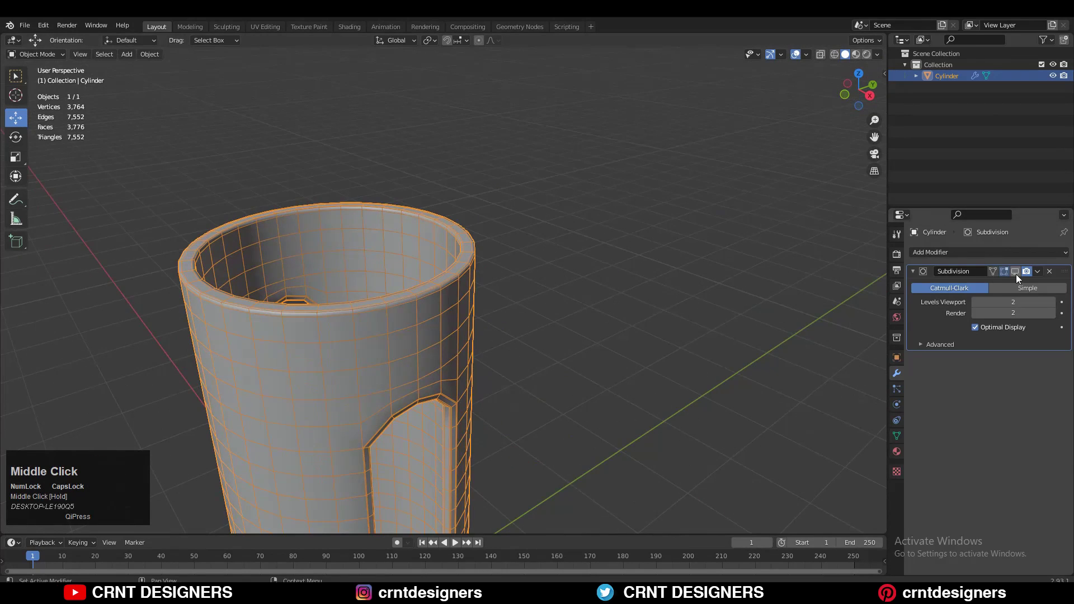
pyautogui.click(1015, 271)
pyautogui.scroll(4, 696, 340)
pyautogui.click(795, 54)
pyautogui.scroll(-6, 679, 136)
pyautogui.moveTo(678, 136); pyautogui.dragTo(611, 278, button='middle')
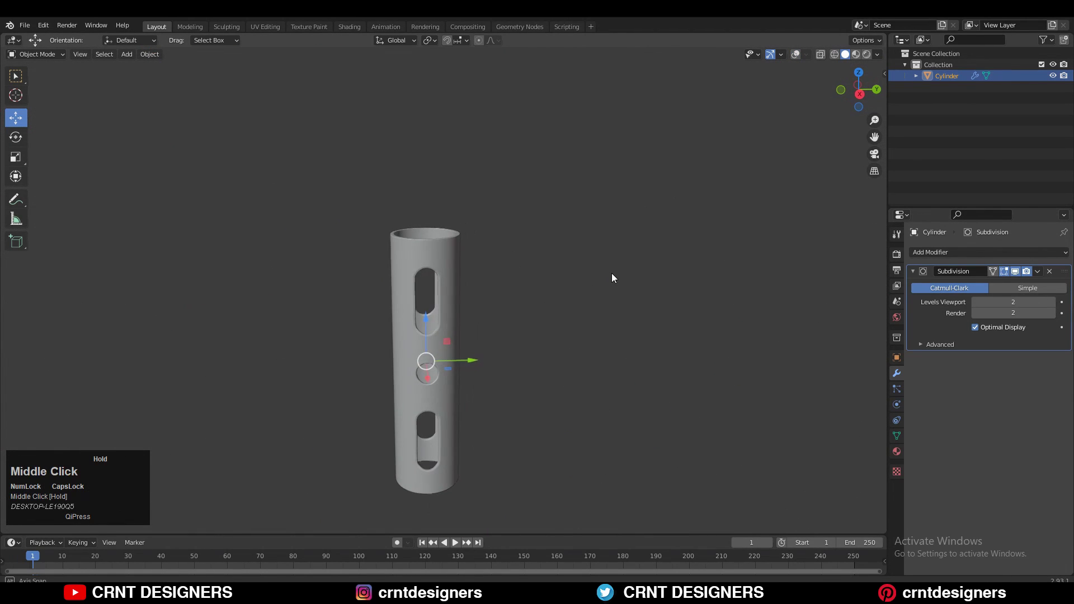
pyautogui.click(796, 54)
# Select the cylinder's arc section around the -Y opening in top view, duplicate it in place, and separate it as its own object
pyautogui.moveTo(708, 223); pyautogui.dragTo(685, 286, button='middle')
pyautogui.click(859, 84)
pyautogui.keyDown('ctrl'); pyautogui.moveTo(397, 300); pyautogui.dragTo(607, 241, button='middle'); pyautogui.keyUp('ctrl')
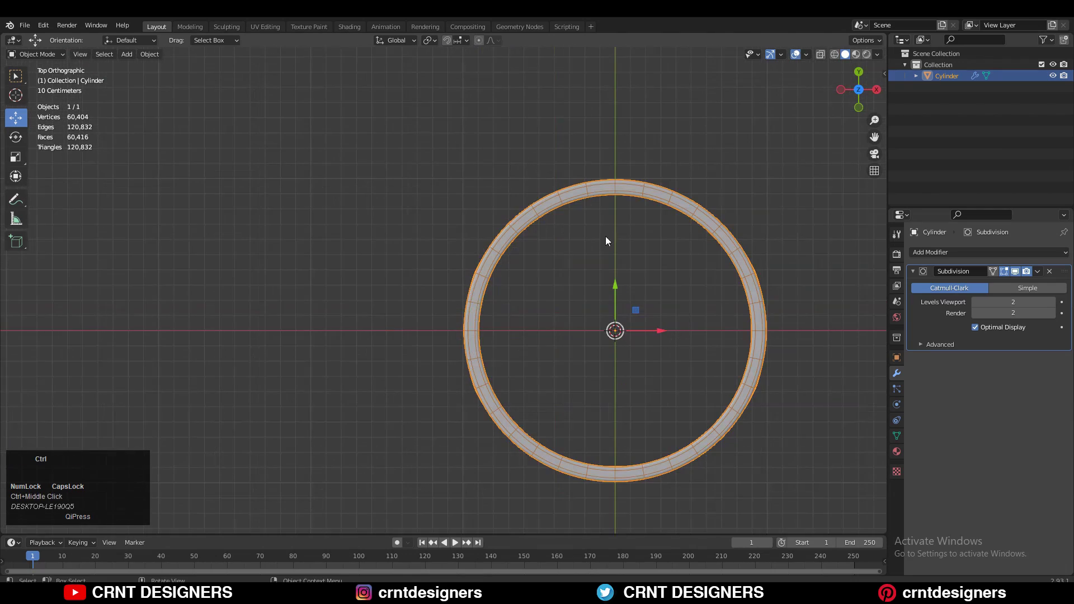
pyautogui.moveTo(648, 365); pyautogui.dragTo(705, 279, button='middle')
pyautogui.click(859, 84)
pyautogui.press('Tab')
pyautogui.press('2')
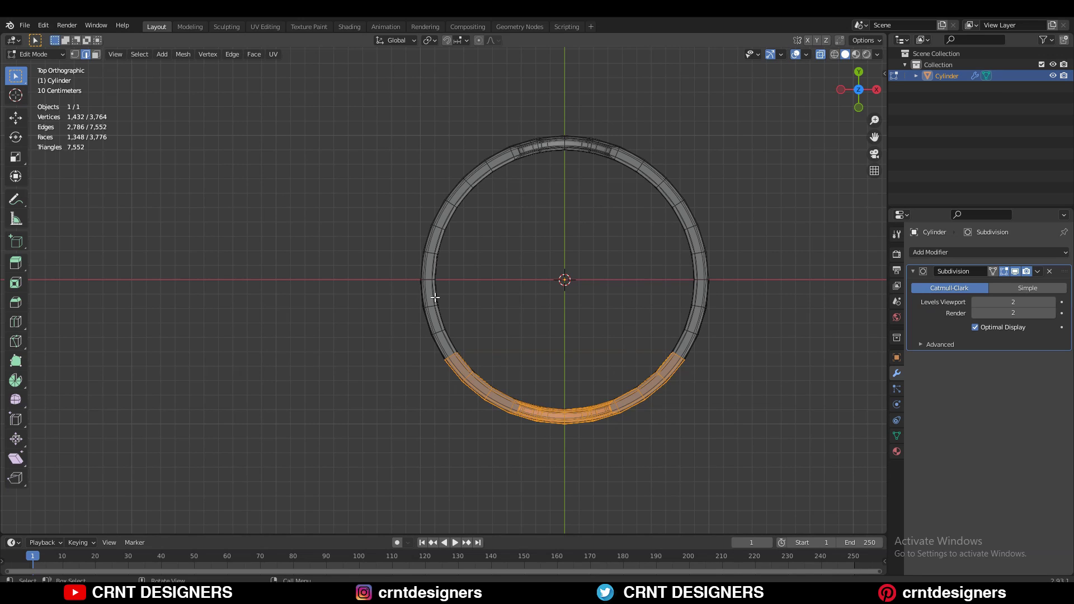
pyautogui.press('ctrl')
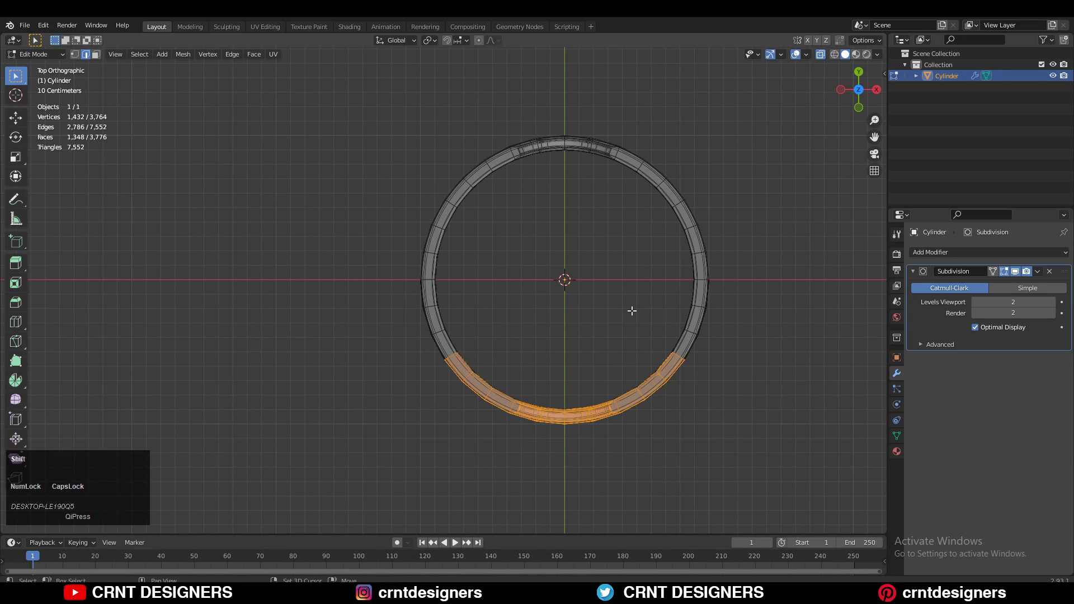
pyautogui.rightClick(575, 319)
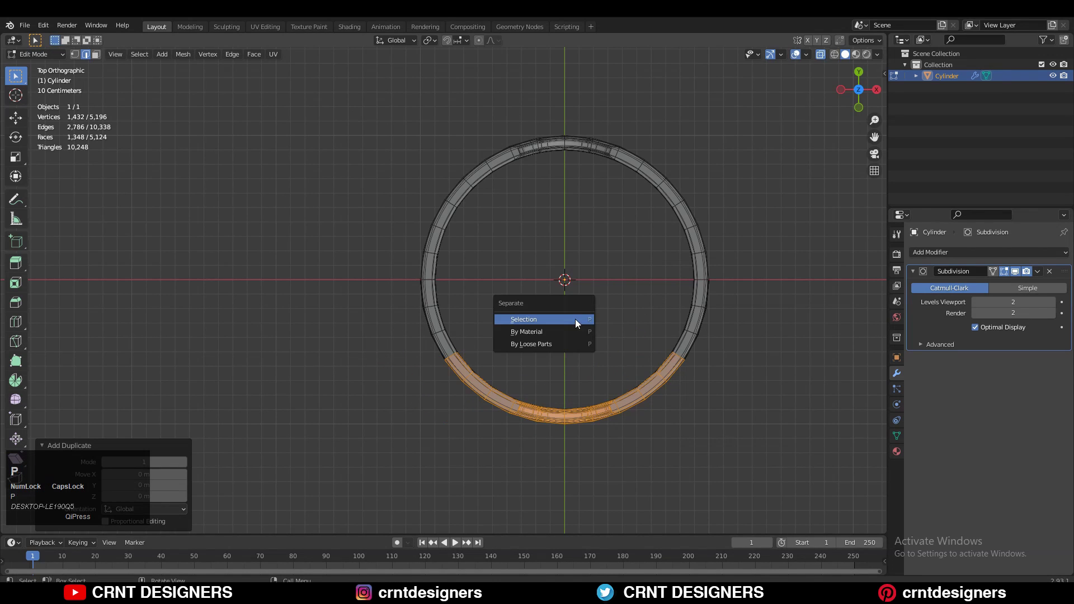
pyautogui.click(575, 319)
# Return to Object Mode, hide the original cylinder, and select the separated arc section
pyautogui.press('Tab')
pyautogui.click(706, 274)
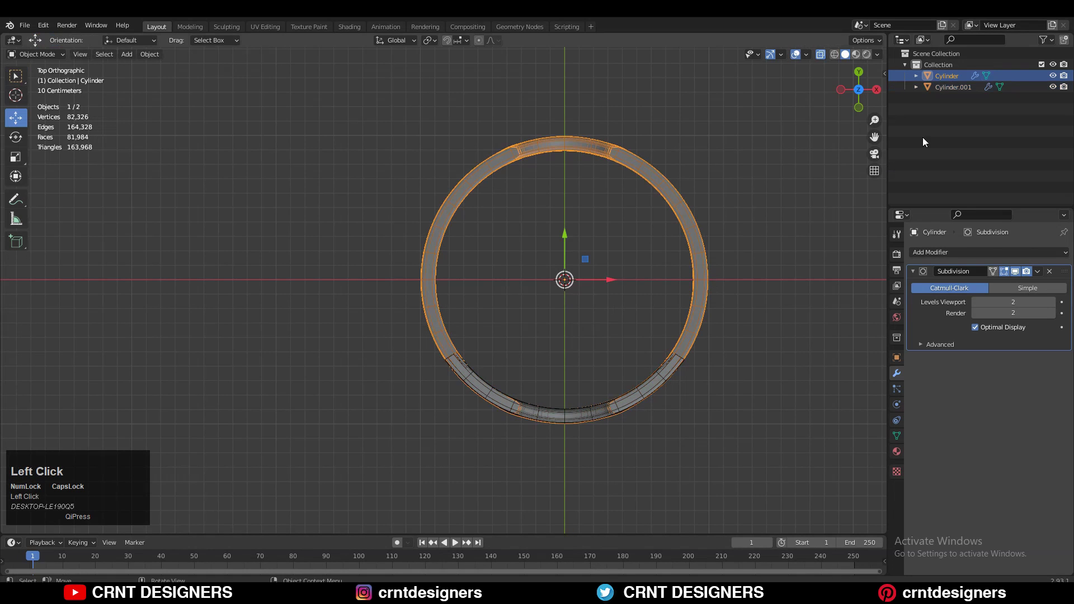
pyautogui.press('h')
pyautogui.click(599, 403)
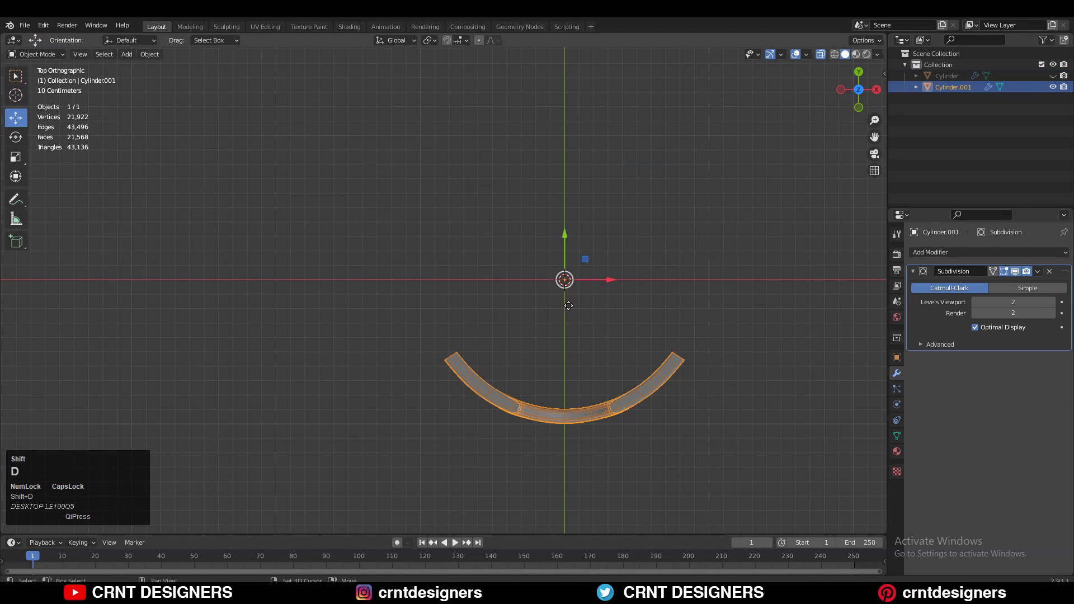
# Try a copy of the arc section rotated 90° about the center, and delete that copy
pyautogui.hotkey('shift', 'd')
pyautogui.rightClick(648, 248)
pyautogui.press('r')
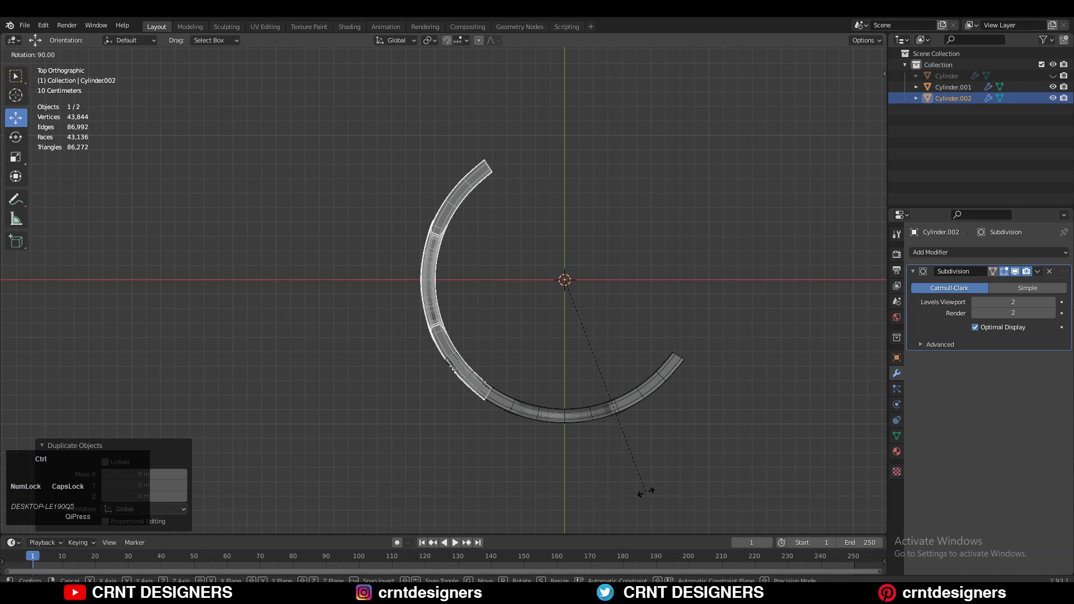
pyautogui.click(646, 492)
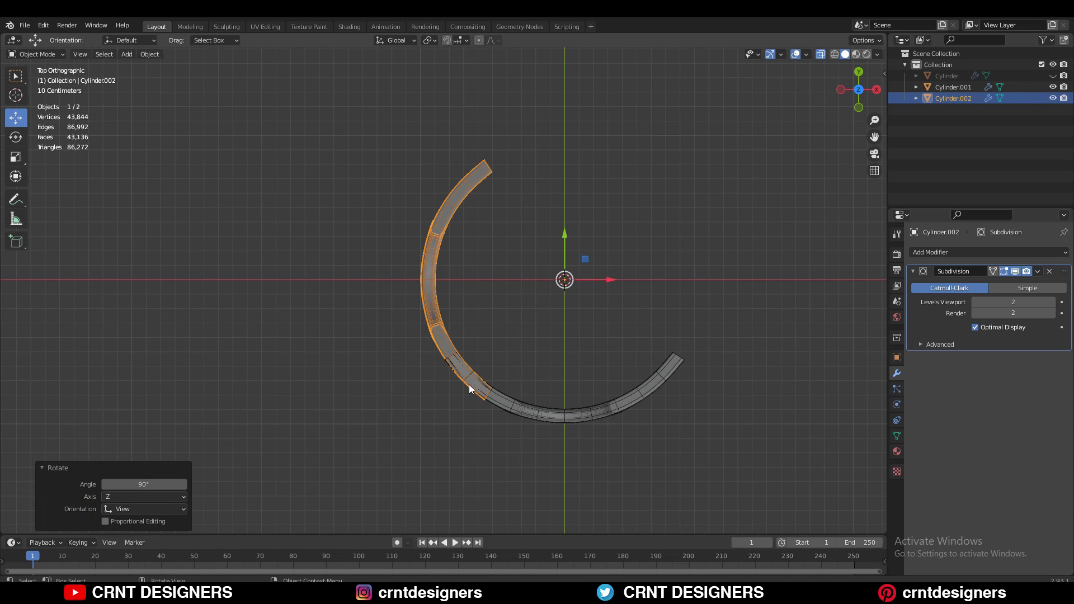
pyautogui.click(447, 320)
pyautogui.press('x')
pyautogui.click(466, 314)
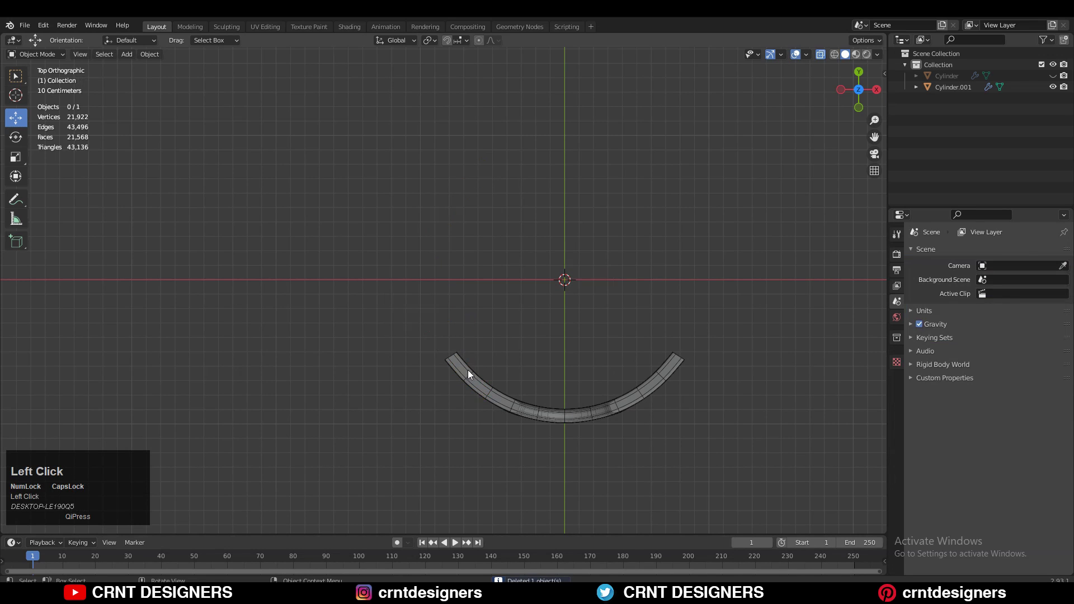
# Delete one lengthwise strip of faces at each end of the arc section, and return to Object Mode
pyautogui.click(469, 369)
pyautogui.press('Tab')
pyautogui.press('3')
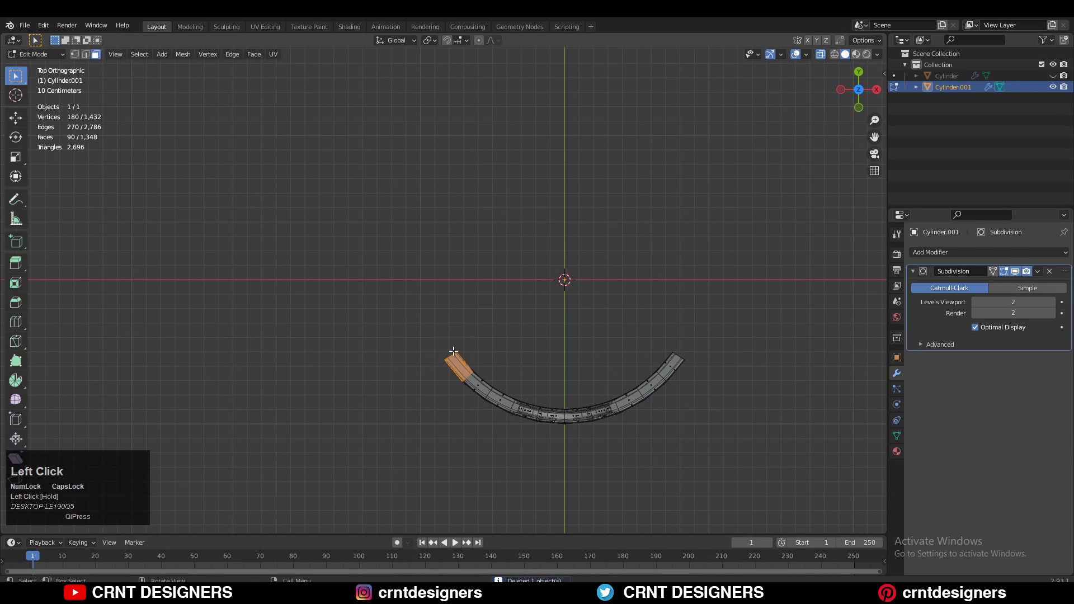
pyautogui.press('x')
pyautogui.click(453, 365)
pyautogui.press('Tab')
pyautogui.press('Tab')
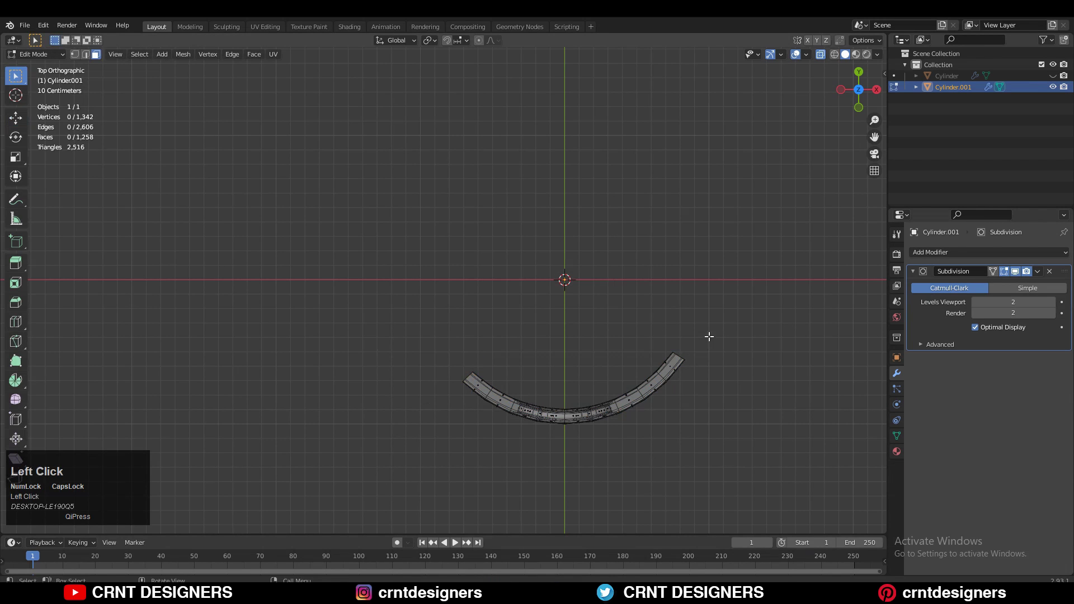
pyautogui.moveTo(661, 380); pyautogui.dragTo(662, 380)
pyautogui.press('x')
pyautogui.click(669, 364)
pyautogui.press('Tab')
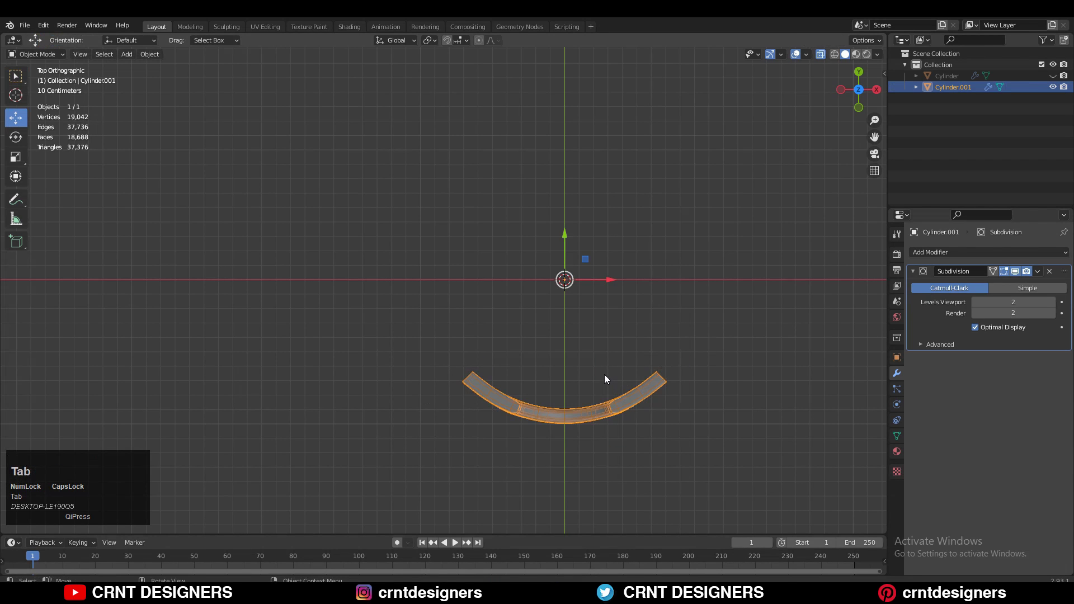
# Complete the ring with three more copies of the arc section, each rotated a further 90° about the center
pyautogui.press('shift')
pyautogui.press('r')
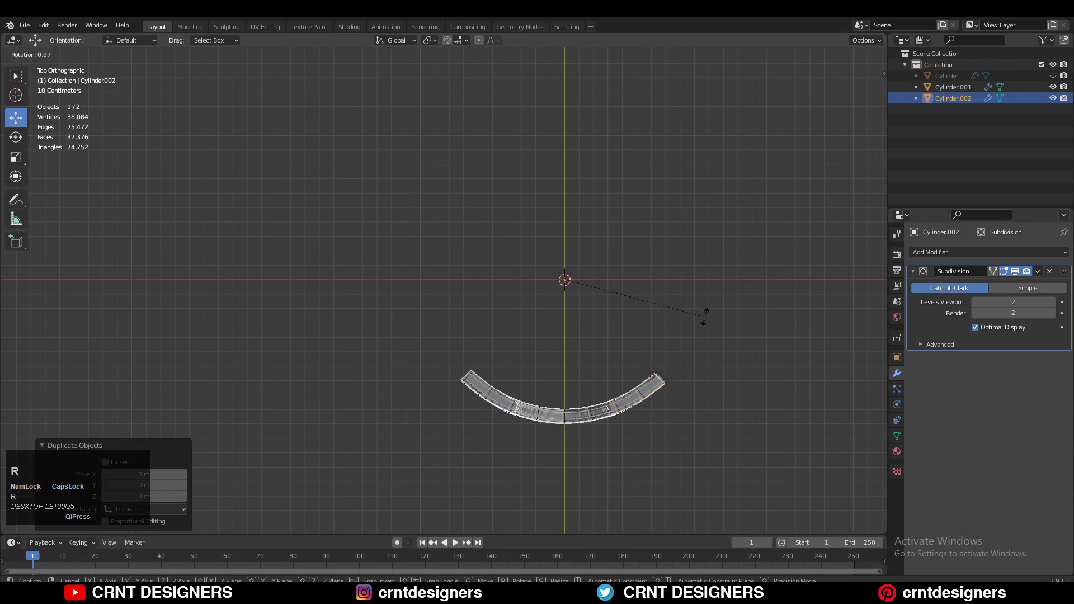
pyautogui.click(500, 518)
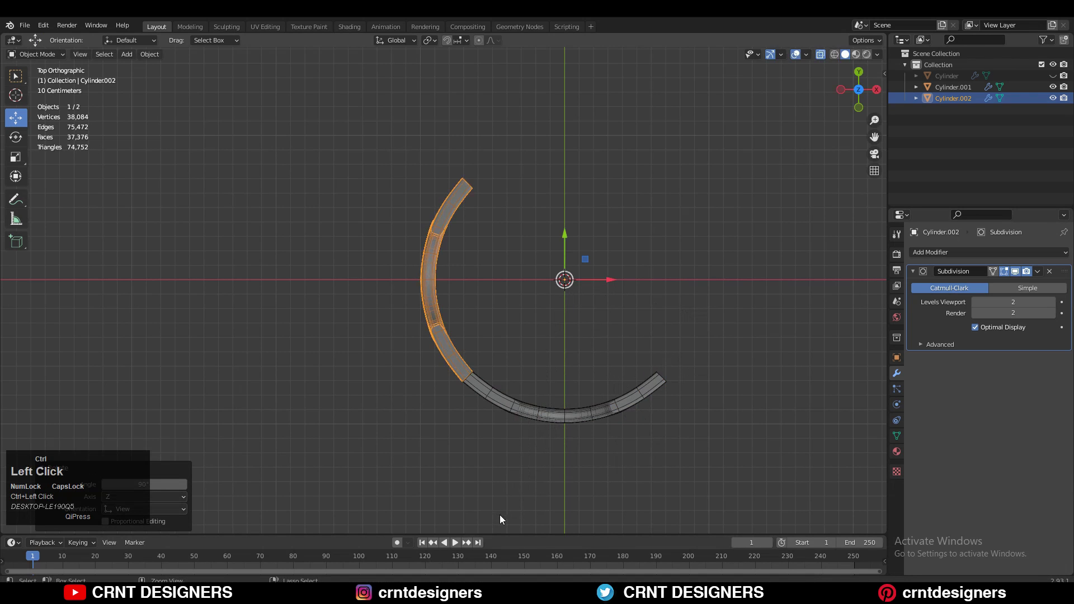
pyautogui.hotkey('shift', 'd')
pyautogui.rightClick(584, 316)
pyautogui.press('r')
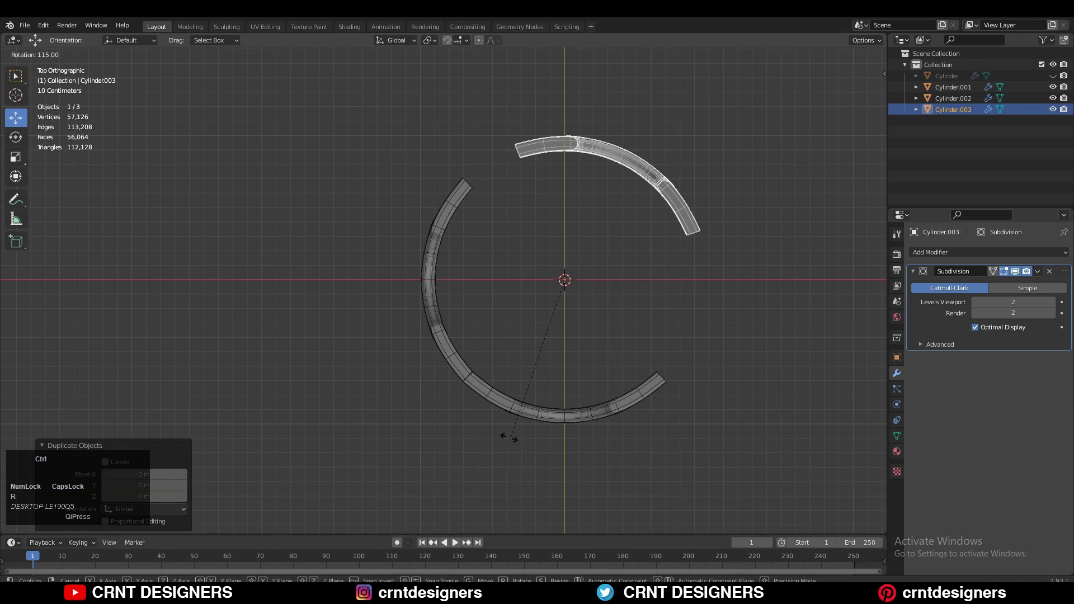
pyautogui.keyDown('ctrl'); pyautogui.click(575, 429); pyautogui.keyUp('ctrl')
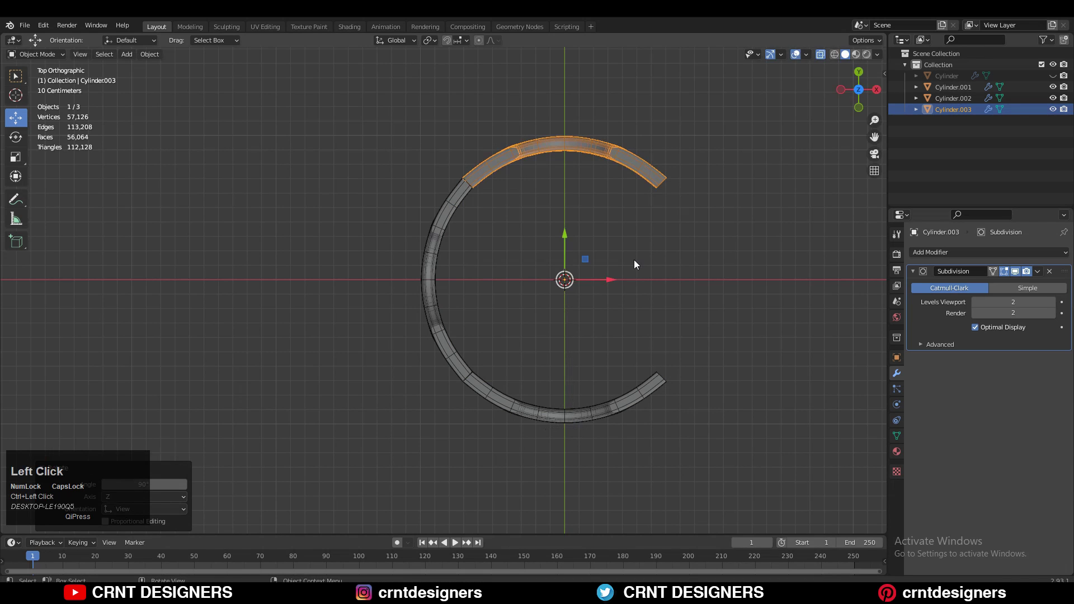
pyautogui.hotkey('shift', 'd')
pyautogui.rightClick(673, 195)
pyautogui.press('r')
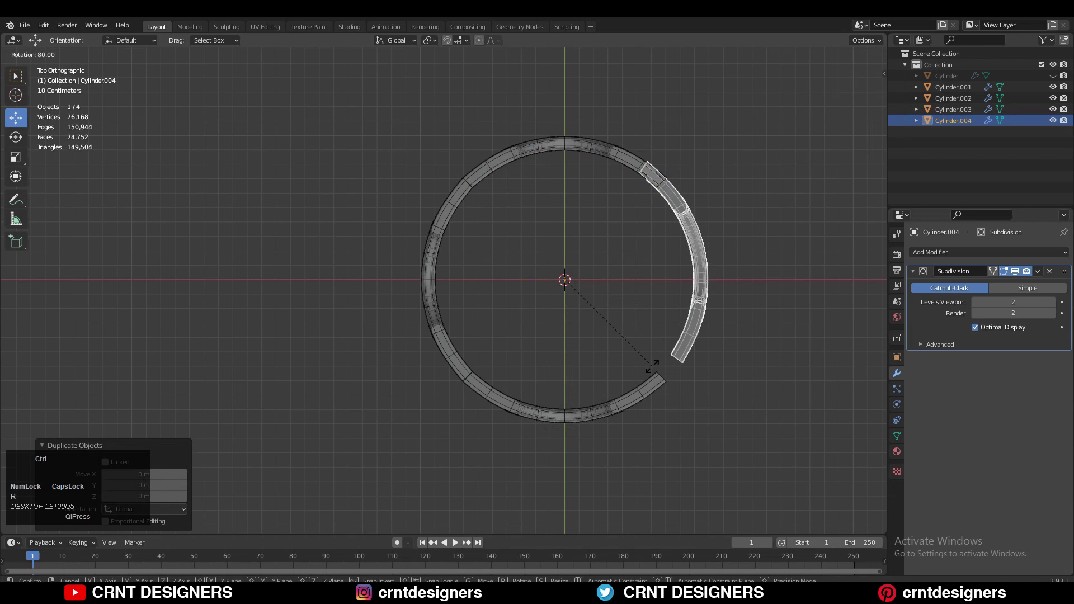
pyautogui.keyDown('ctrl'); pyautogui.click(635, 379); pyautogui.keyUp('ctrl')
# Turn off X-ray and examine the ring of four sections from the side
pyautogui.keyDown('ctrl'); pyautogui.moveTo(674, 321); pyautogui.dragTo(678, 383, button='middle'); pyautogui.keyUp('ctrl')
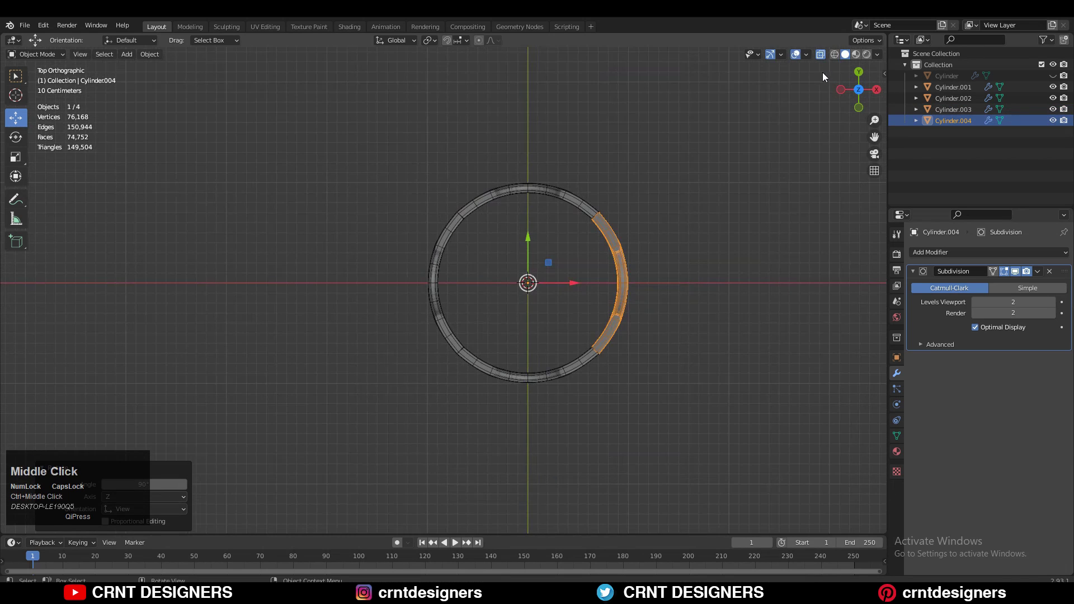
pyautogui.click(823, 57)
pyautogui.moveTo(722, 254); pyautogui.dragTo(700, 230, button='middle')
pyautogui.keyDown('ctrl'); pyautogui.moveTo(700, 230); pyautogui.dragTo(696, 324, button='middle'); pyautogui.keyUp('ctrl')
pyautogui.moveTo(697, 324); pyautogui.dragTo(610, 291, button='middle')
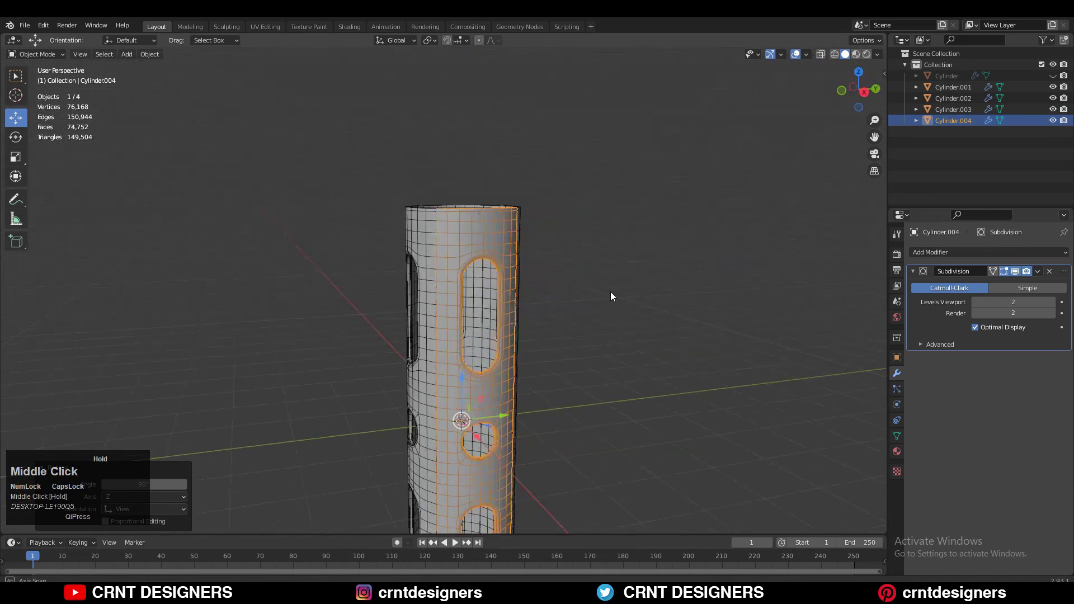
# Turn on X-ray, select all four arc sections, join them into one object, and enter Edit Mode
pyautogui.click(613, 286)
pyautogui.keyDown('ctrl'); pyautogui.moveTo(661, 232); pyautogui.dragTo(666, 285, button='middle'); pyautogui.keyUp('ctrl')
pyautogui.click(820, 54)
pyautogui.moveTo(659, 197); pyautogui.dragTo(329, 523)
pyautogui.moveTo(329, 524); pyautogui.dragTo(801, 81, button='middle')
pyautogui.rightClick(485, 327)
pyautogui.click(483, 343)
pyautogui.scroll(2, 548, 296)
pyautogui.press('Tab')
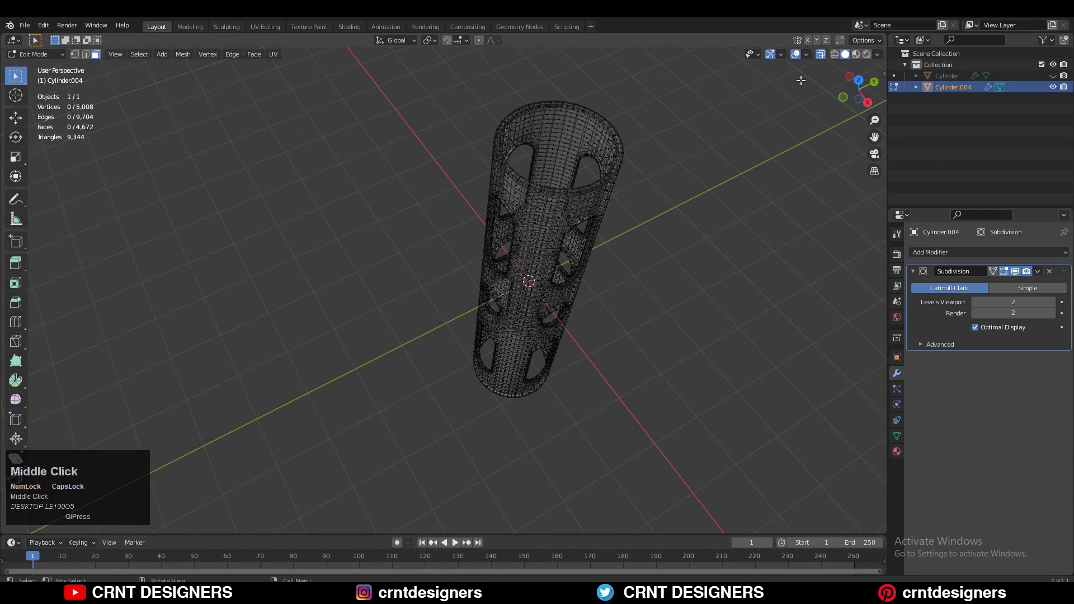
# Turn off X-ray, merge all vertices of the joined cylinder by distance, and return to Object Mode with overlays hidden
pyautogui.click(823, 57)
pyautogui.keyDown('shift'); pyautogui.moveTo(687, 235); pyautogui.dragTo(621, 340, button='middle'); pyautogui.keyUp('shift')
pyautogui.keyDown('ctrl'); pyautogui.moveTo(620, 340); pyautogui.dragTo(661, 297, button='middle'); pyautogui.keyUp('ctrl')
pyautogui.moveTo(639, 364); pyautogui.dragTo(673, 325, button='middle')
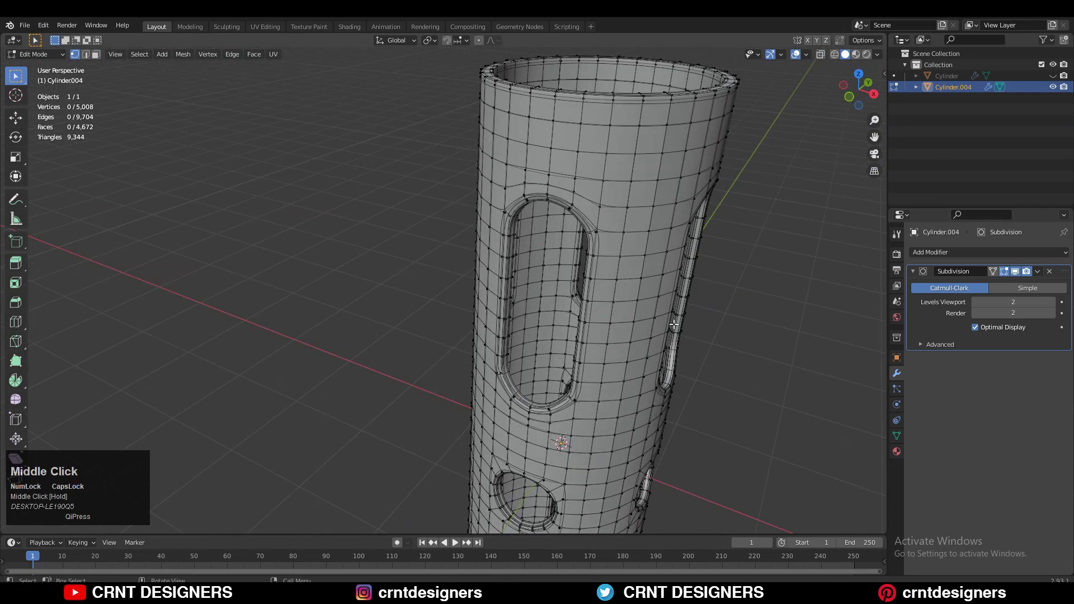
pyautogui.press('a')
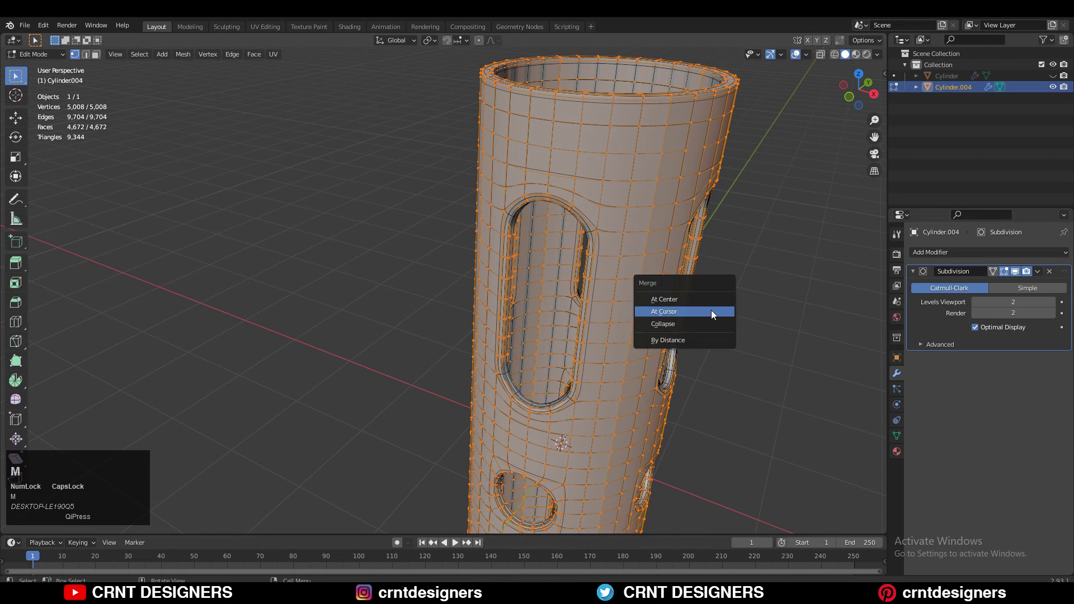
pyautogui.click(700, 340)
pyautogui.moveTo(693, 339); pyautogui.dragTo(758, 356, button='middle')
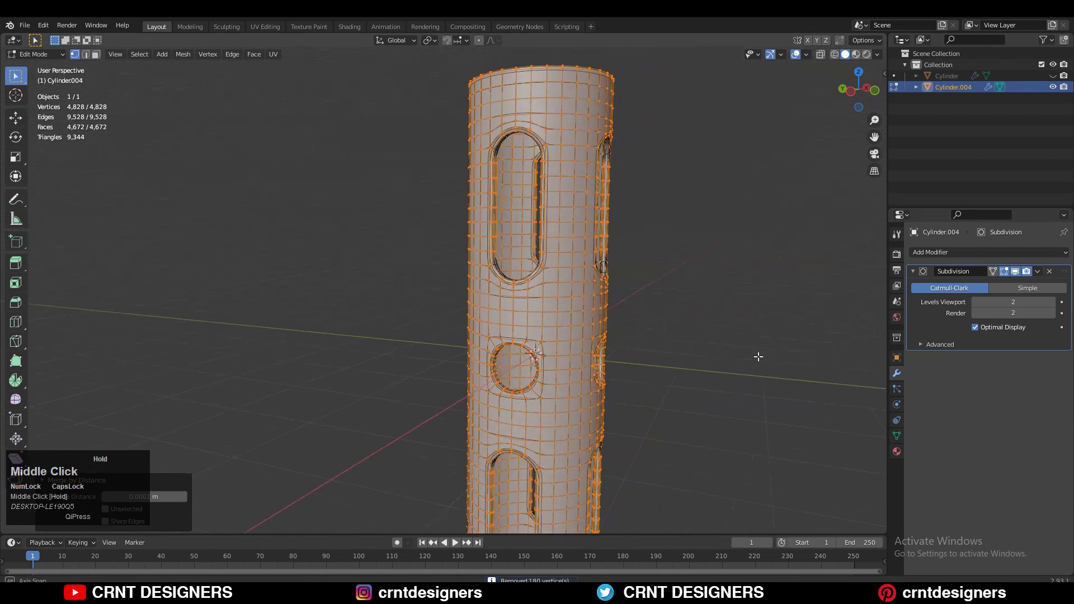
pyautogui.press('Tab')
pyautogui.click(797, 55)
# Try to dissolve the extra edge loops along the inner rims of the slots, and undo it
pyautogui.moveTo(755, 161); pyautogui.dragTo(543, 302, button='middle')
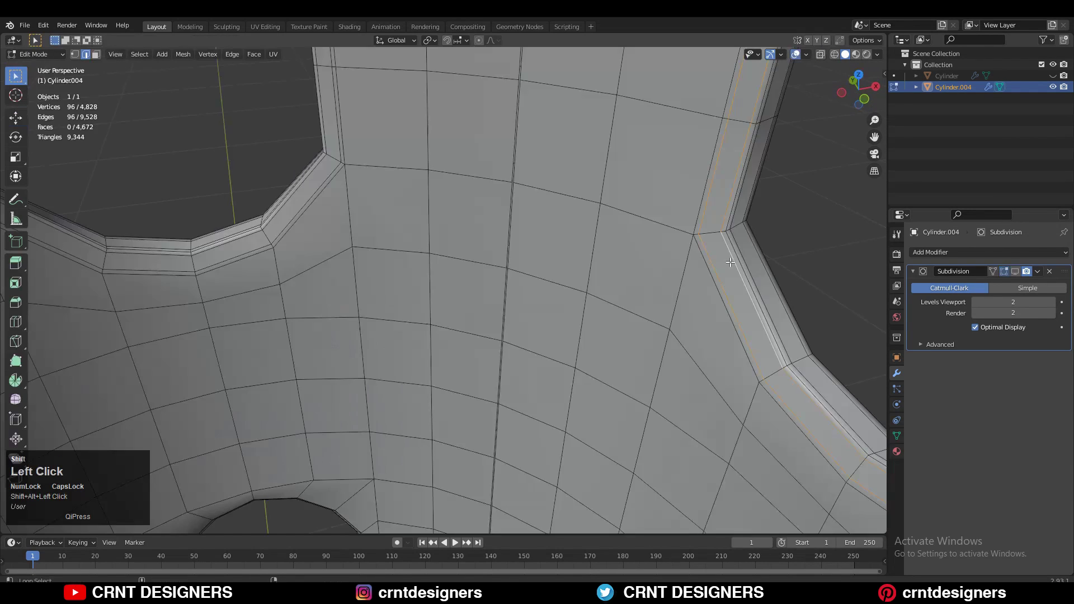
pyautogui.moveTo(671, 263); pyautogui.dragTo(634, 317, button='middle')
pyautogui.hotkey('ctrl', 'x')
pyautogui.keyDown('alt'); pyautogui.click(702, 269); pyautogui.keyUp('alt')
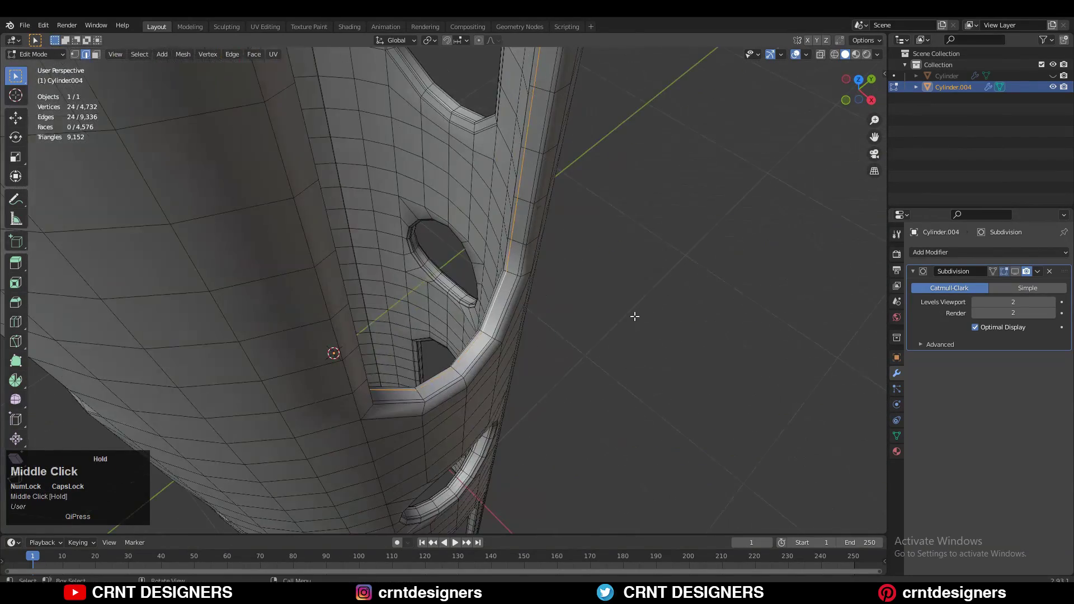
pyautogui.scroll(-3, 582, 364)
pyautogui.keyDown('shift'); pyautogui.moveTo(566, 376); pyautogui.dragTo(605, 285, button='middle'); pyautogui.keyUp('shift')
pyautogui.scroll(4, 604, 258)
pyautogui.hotkey('ctrl', 'z')
pyautogui.hotkey('ctrl', 'z')
# Merge all vertices by distance again, trying merge distances such as 0.006 and 0.001 m, and return to Object Mode
pyautogui.press('a')
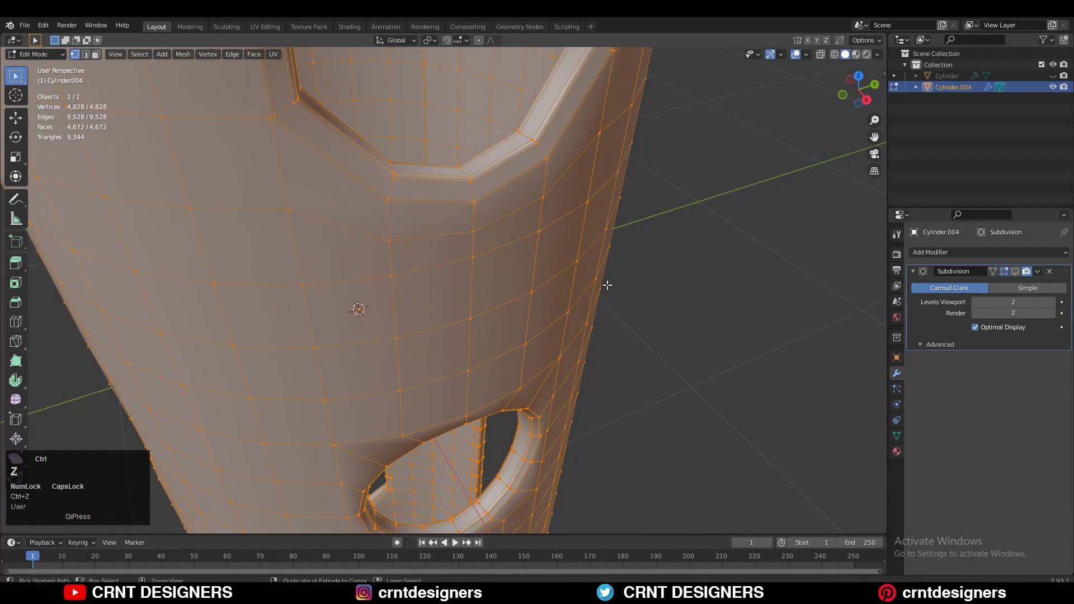
pyautogui.click(611, 286)
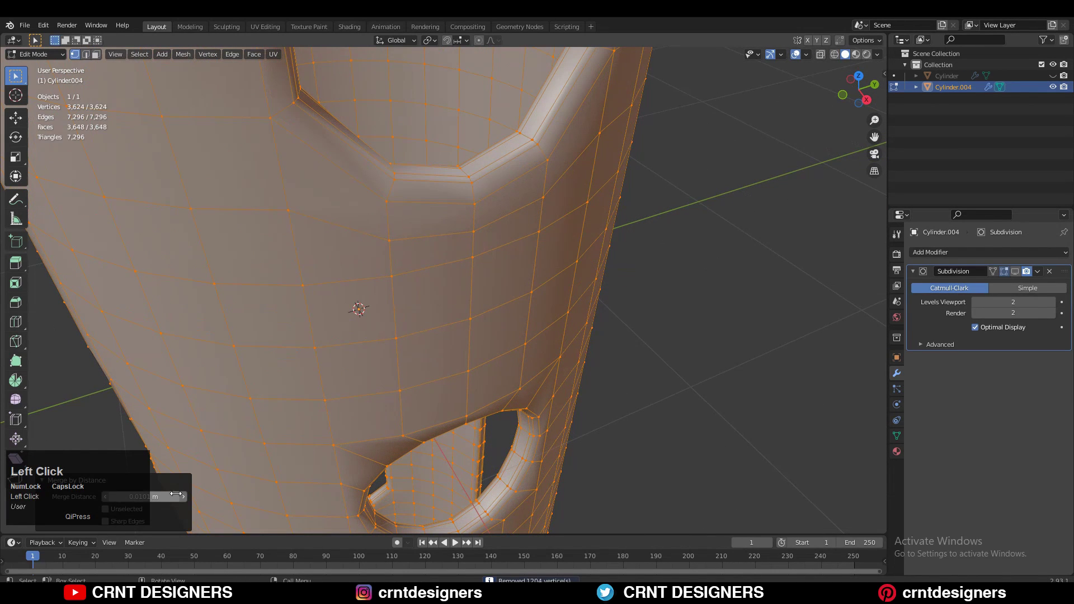
pyautogui.click(136, 496)
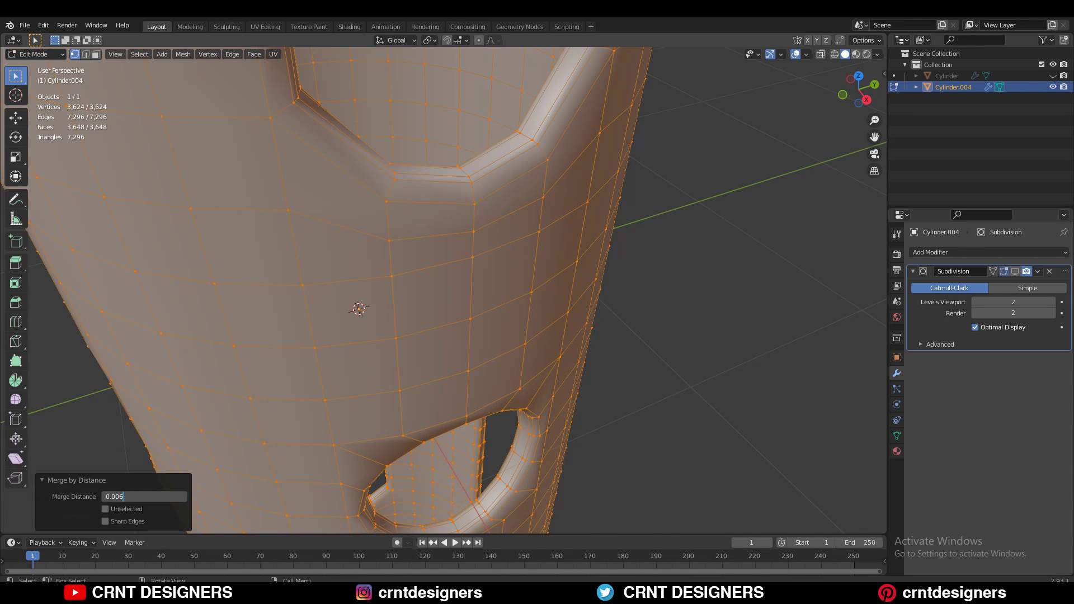
pyautogui.click(161, 496)
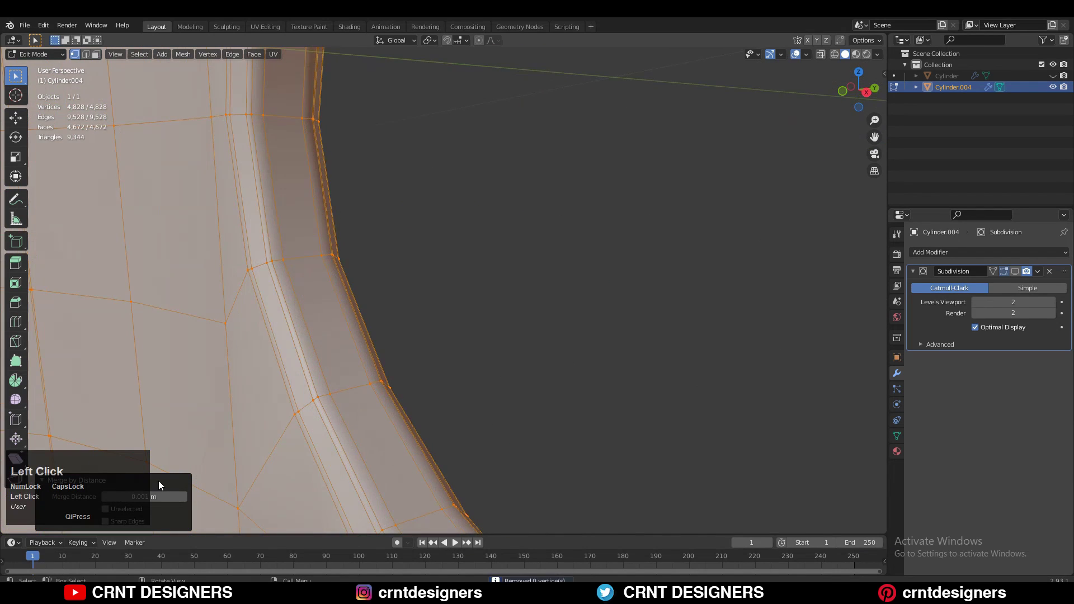
pyautogui.moveTo(550, 308); pyautogui.dragTo(477, 324, button='middle')
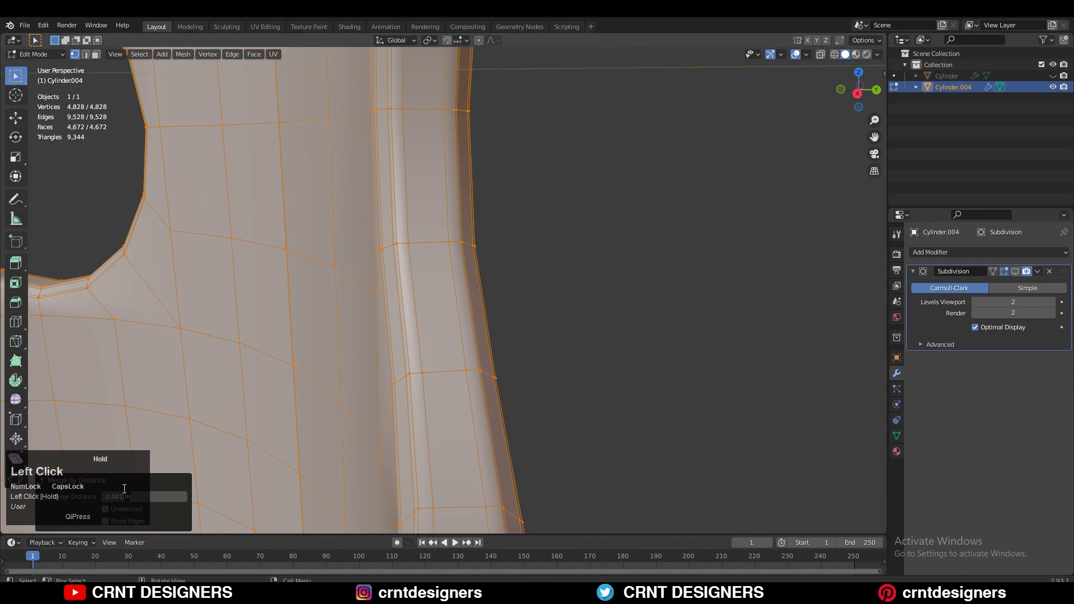
pyautogui.click(158, 481)
pyautogui.moveTo(289, 323); pyautogui.dragTo(180, 320, button='middle')
pyautogui.moveTo(224, 215); pyautogui.dragTo(491, 275, button='middle')
pyautogui.press('Tab')
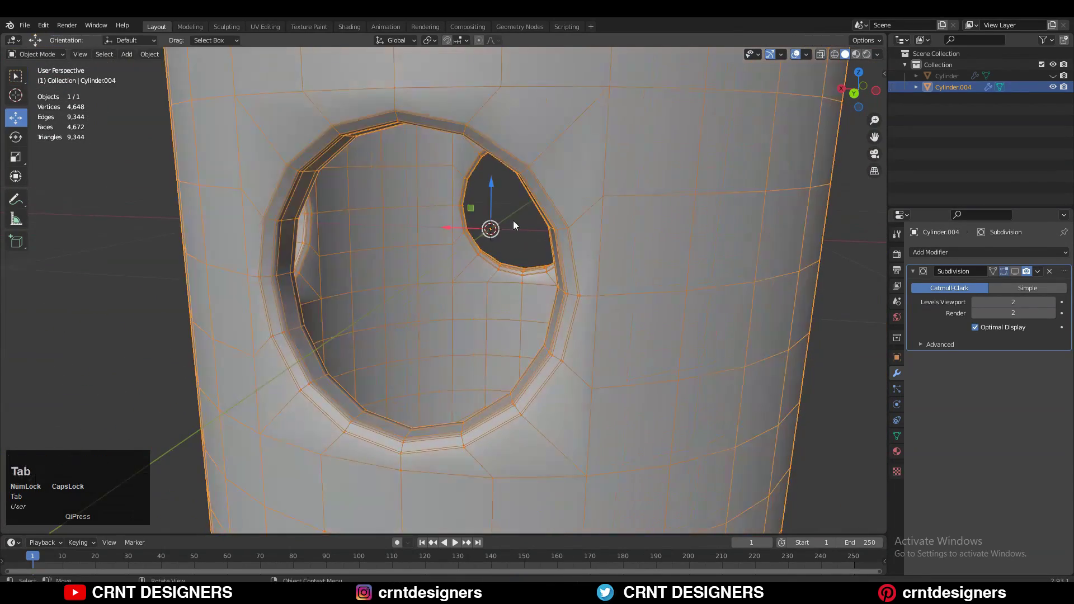
# Deselect the cylinder, show its Subdivision modifier in the viewport, save the file, and bring the overlays back
pyautogui.keyDown('ctrl'); pyautogui.moveTo(512, 220); pyautogui.dragTo(566, 349, button='middle'); pyautogui.keyUp('ctrl')
pyautogui.click(747, 185)
pyautogui.click(795, 55)
pyautogui.keyDown('ctrl'); pyautogui.moveTo(678, 168); pyautogui.dragTo(698, 292, button='middle'); pyautogui.keyUp('ctrl')
pyautogui.click(1014, 272)
pyautogui.moveTo(610, 241); pyautogui.dragTo(663, 175, button='middle')
pyautogui.hotkey('ctrl', 's')
pyautogui.hotkey('ctrl', 's')
pyautogui.click(796, 54)
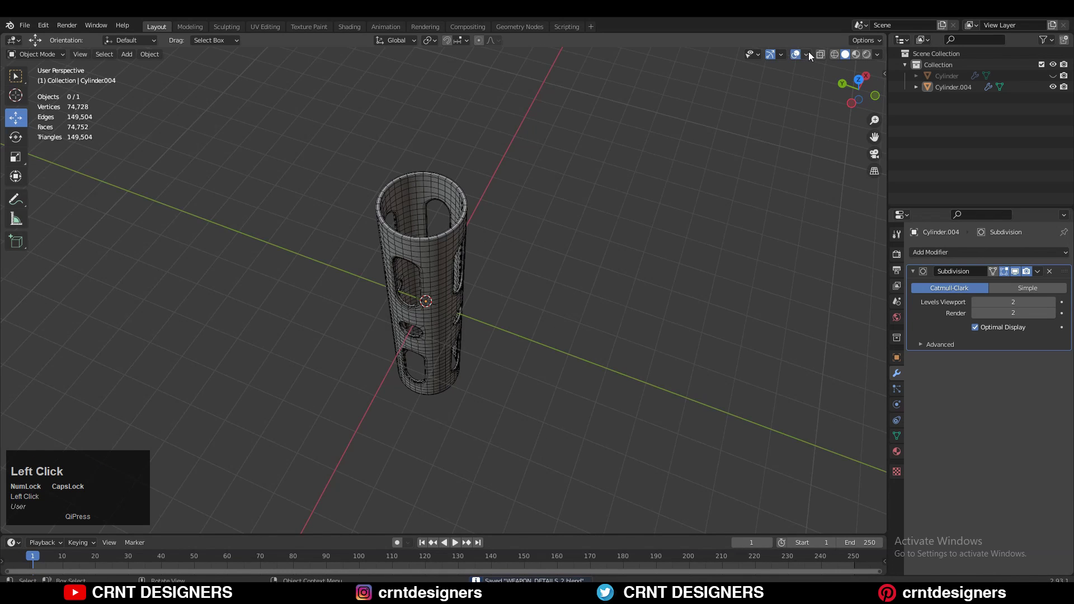
# Turn on the Face Orientation overlay to check the cylinder's normals
pyautogui.click(806, 55)
pyautogui.click(740, 256)
pyautogui.click(740, 256)
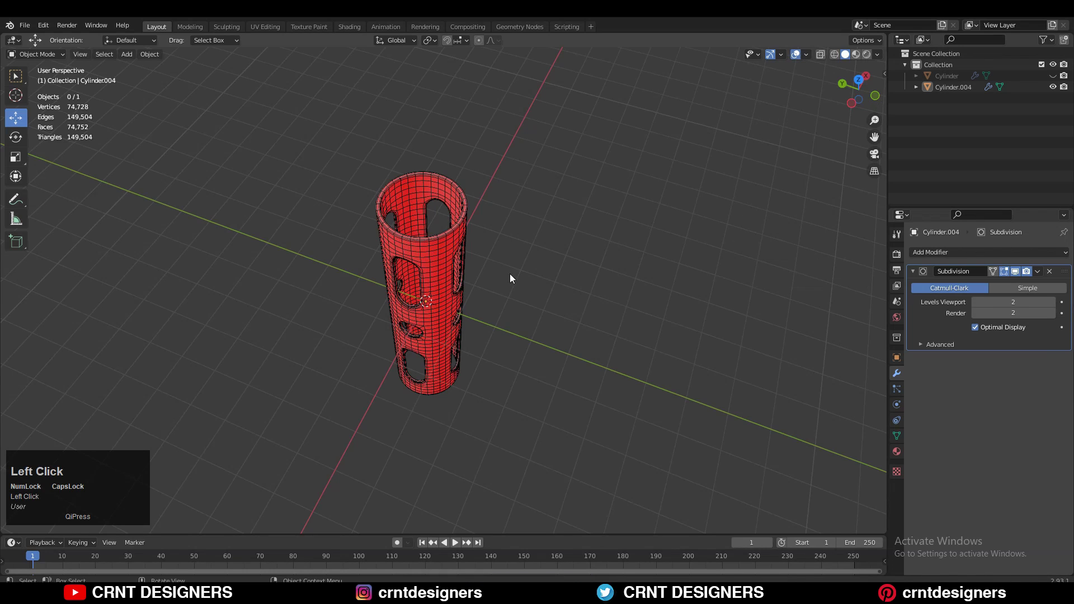
pyautogui.moveTo(509, 273); pyautogui.dragTo(521, 235, button='middle')
pyautogui.scroll(3, 528, 229)
# Flip the normals of the whole cylinder mesh to face outward, return to Object Mode, and turn off Face Orientation
pyautogui.press('Tab')
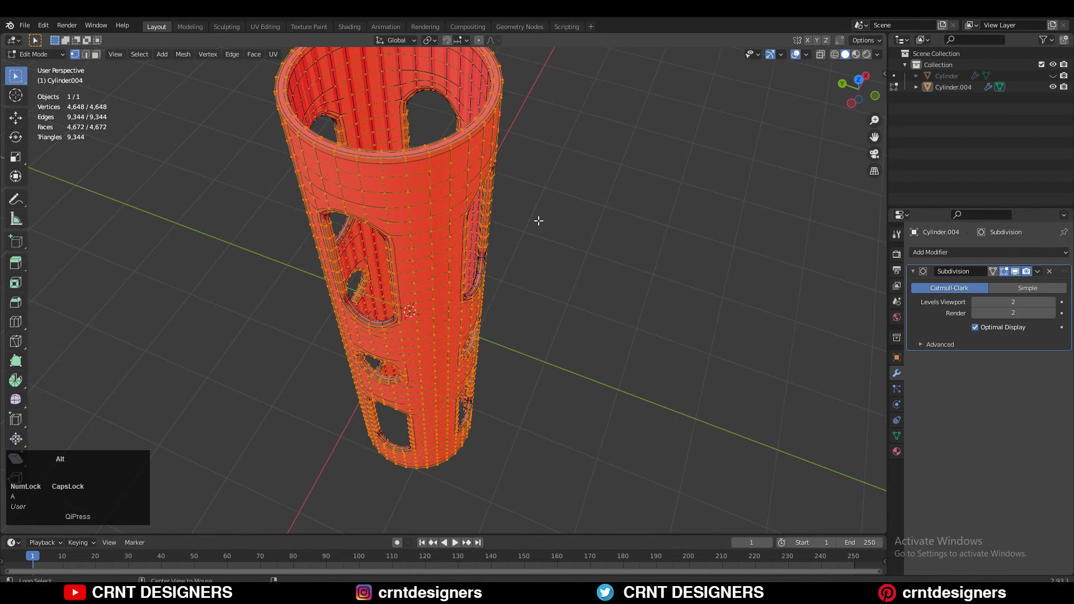
pyautogui.hotkey('alt', 'n')
pyautogui.click(533, 231)
pyautogui.press('Tab')
pyautogui.moveTo(580, 204); pyautogui.dragTo(680, 290, button='middle')
pyautogui.click(680, 290)
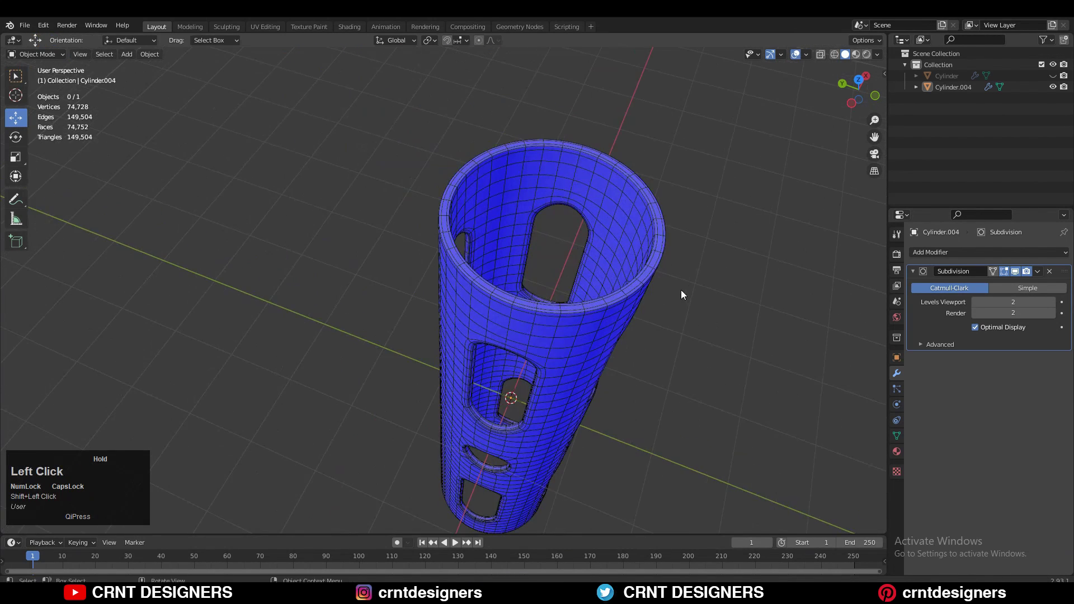
pyautogui.click(806, 54)
pyautogui.click(740, 257)
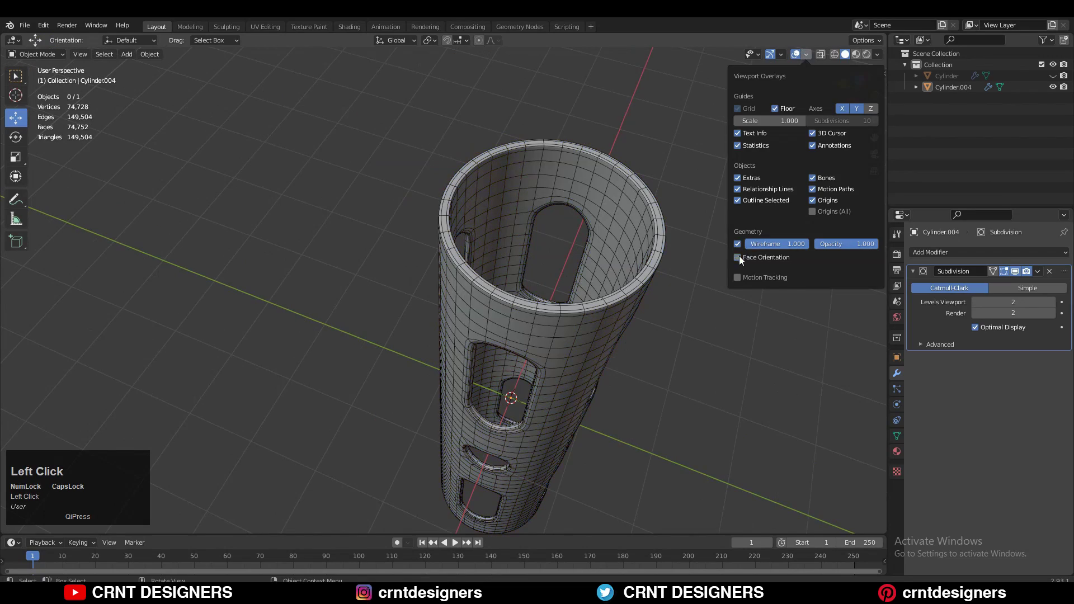
# Examine the wireframe topology around the cylinder's slots and circular openings from several sides
pyautogui.moveTo(683, 295); pyautogui.dragTo(616, 331, button='middle')
pyautogui.scroll(-3, 610, 413)
pyautogui.moveTo(611, 409); pyautogui.dragTo(645, 388, button='middle')
pyautogui.scroll(5, 605, 284)
pyautogui.scroll(-7, 603, 286)
pyautogui.scroll(2, 700, 373)
pyautogui.scroll(2, 699, 375)
# Hide the viewport overlays and save the file with the smooth cylinder in view
pyautogui.click(795, 54)
pyautogui.scroll(-2, 637, 230)
pyautogui.moveTo(609, 263); pyautogui.dragTo(501, 296, button='middle')
pyautogui.hotkey('ctrl', 's')
pyautogui.scroll(3, 599, 266)
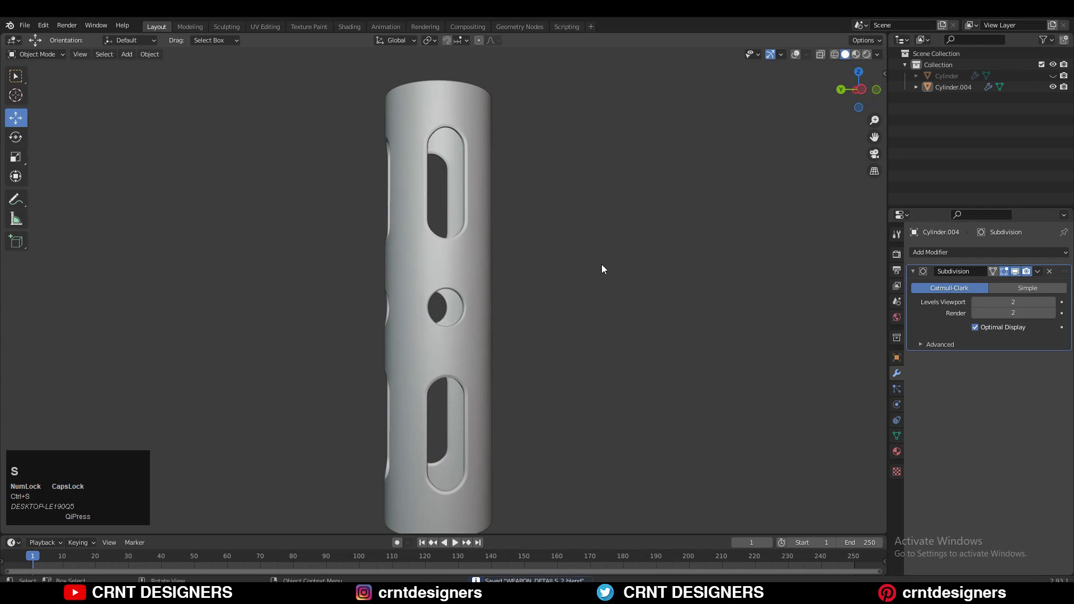
pyautogui.moveTo(629, 299); pyautogui.dragTo(672, 287, button='middle')
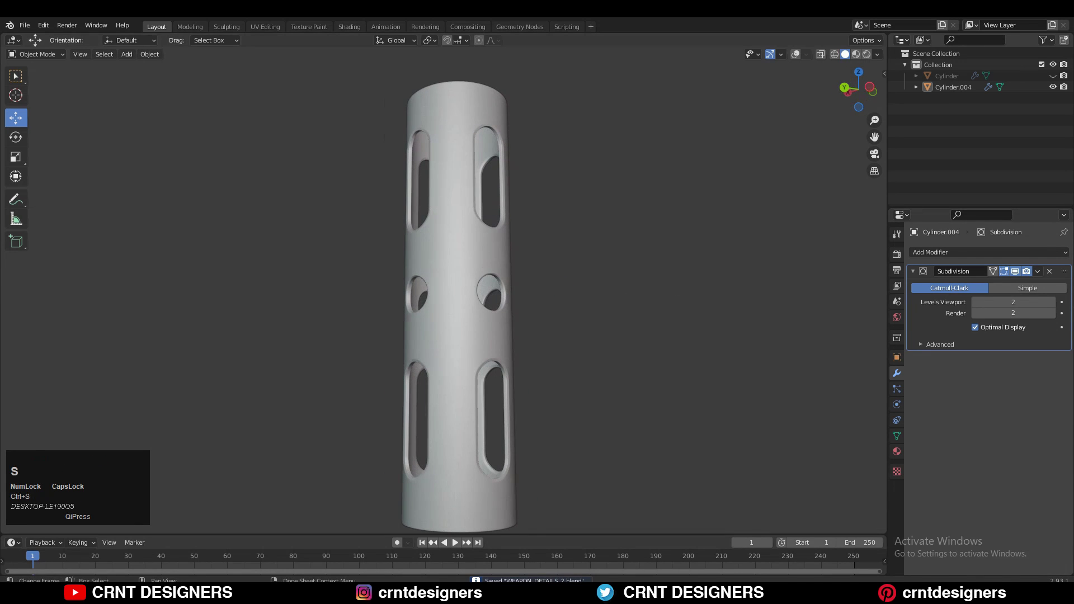
# Switch to the photo viewer to look at the gold pistol reference image, and return to Blender
pyautogui.click(831, 593)
pyautogui.click(854, 555)
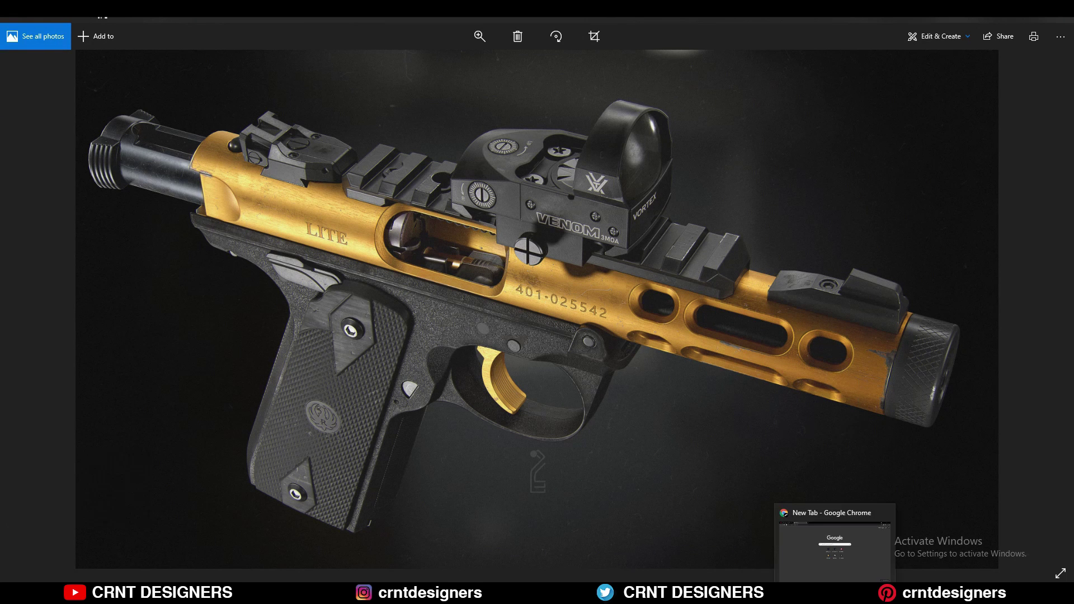
pyautogui.click(714, 543)
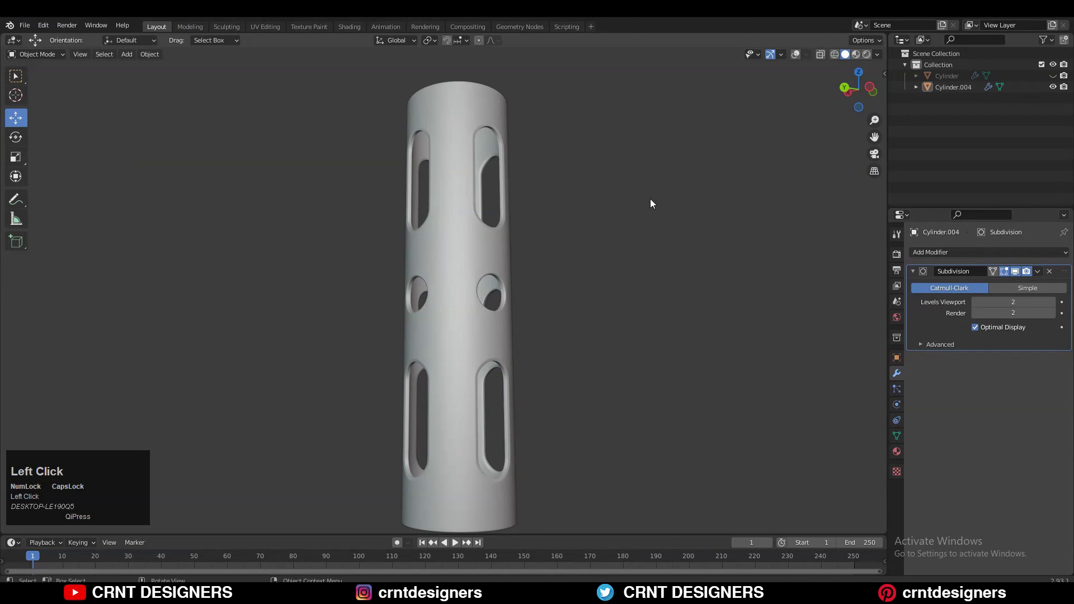
# Change the lighting option of the solid viewport shading and inspect the finished cylinder up close
pyautogui.moveTo(651, 203); pyautogui.dragTo(775, 163, button='middle')
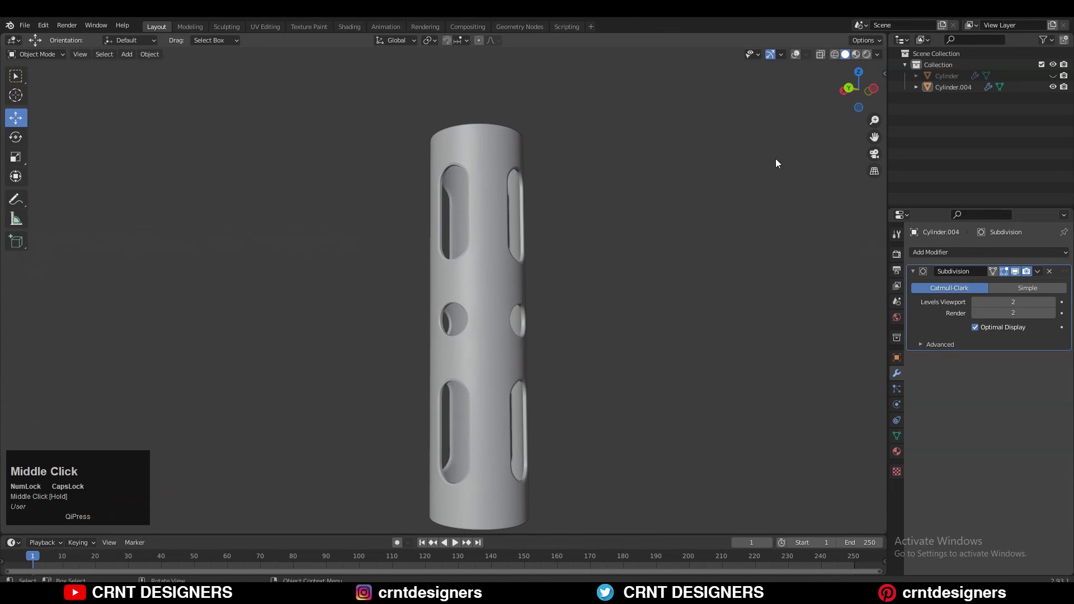
pyautogui.click(877, 55)
pyautogui.click(865, 109)
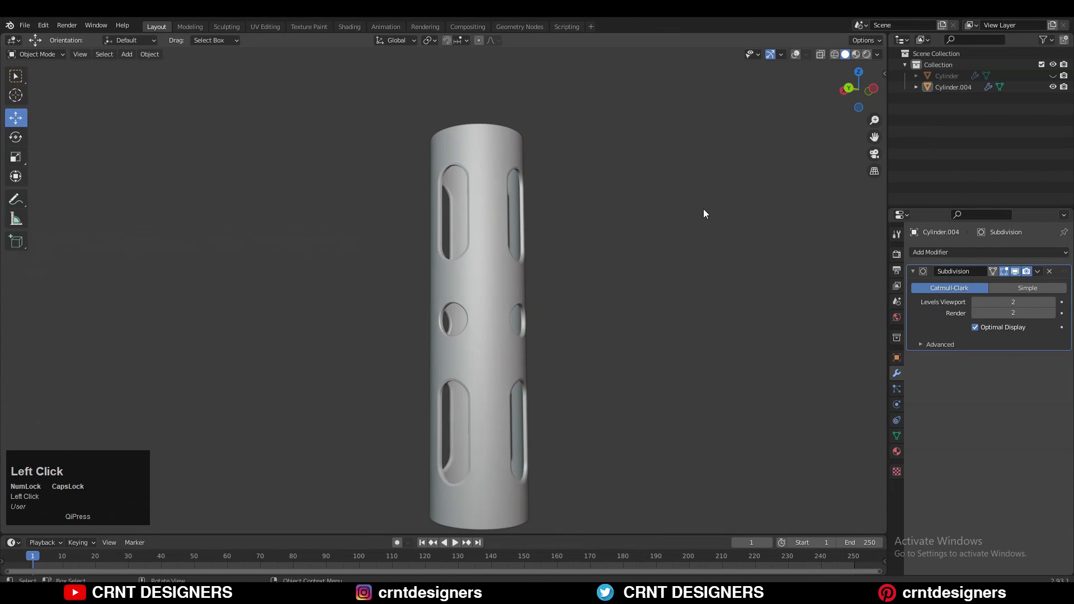
pyautogui.moveTo(703, 209); pyautogui.dragTo(612, 253, button='middle')
pyautogui.scroll(5, 612, 253)
pyautogui.moveTo(621, 197); pyautogui.dragTo(435, 407, button='middle')
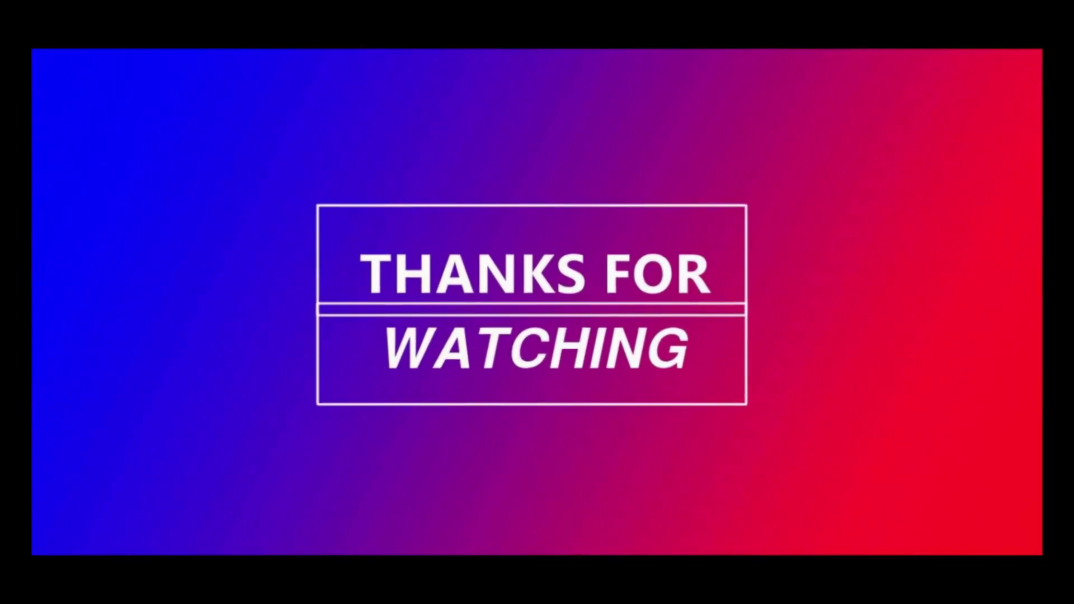